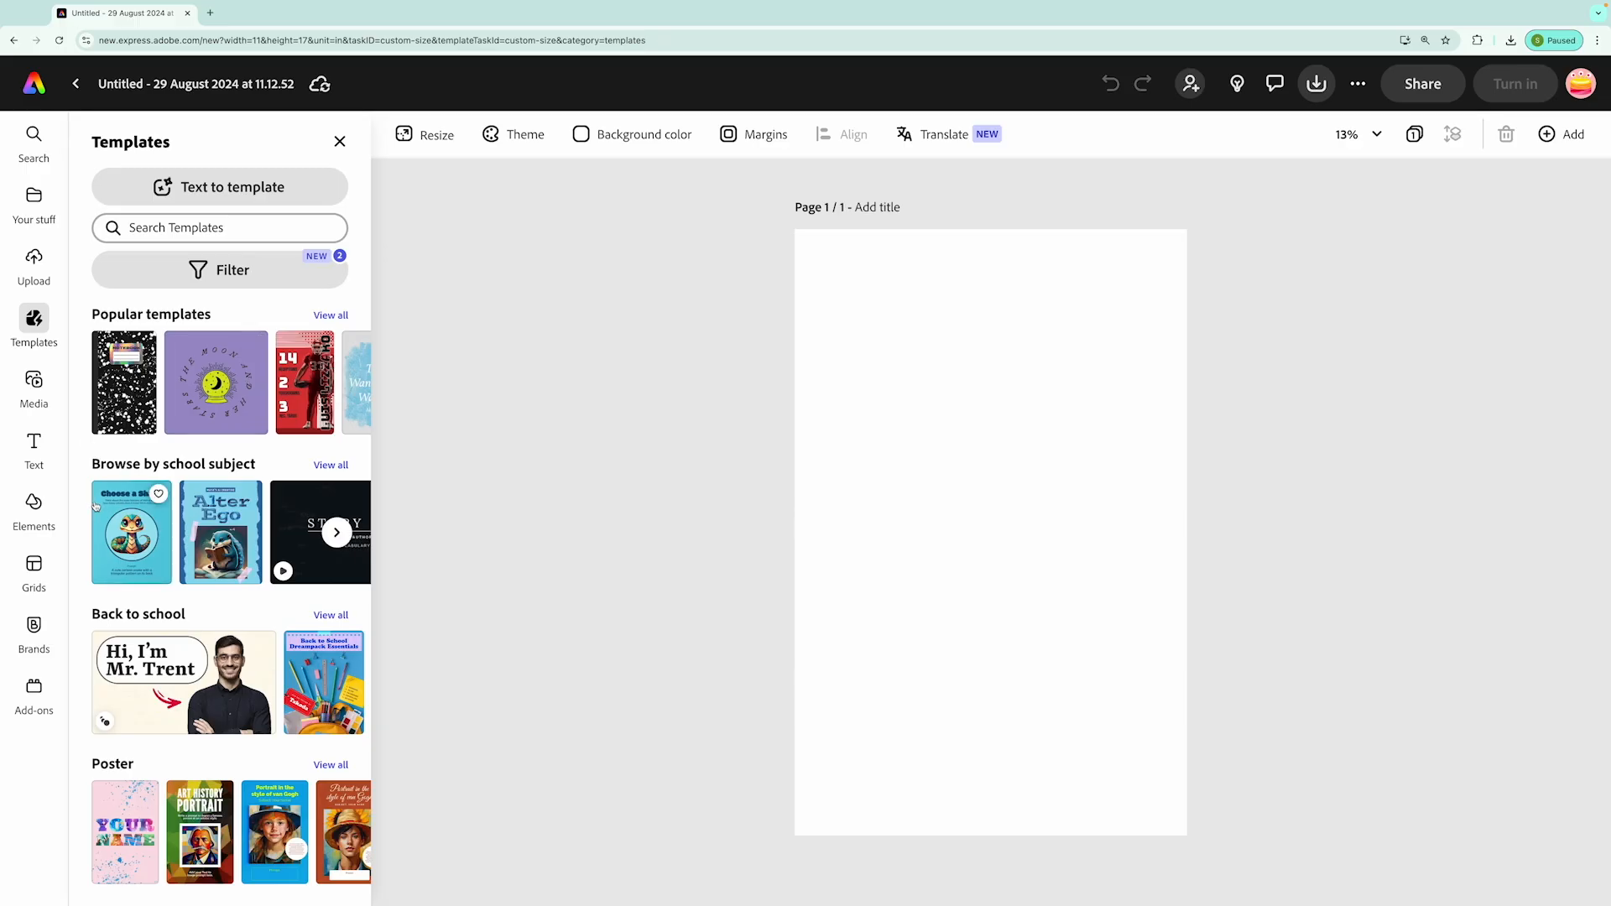
Add a text box to the blank page reading "This object is important to the story"
{"action": "mouse_move", "coordinate": [33, 453]}
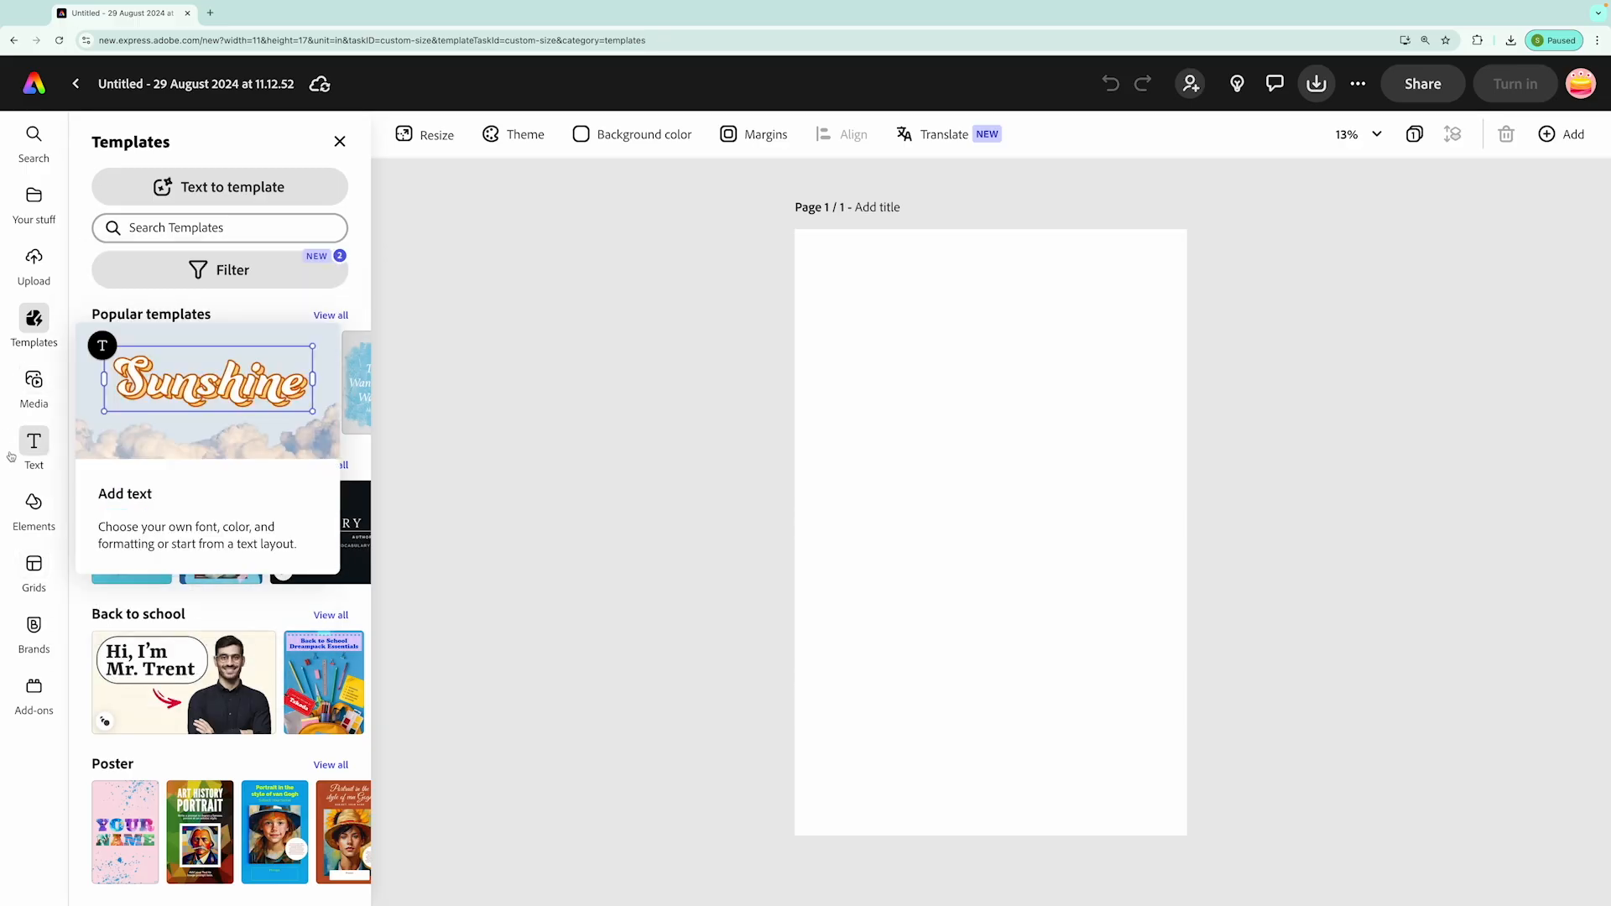
{"action": "left_click", "coordinate": [71, 428]}
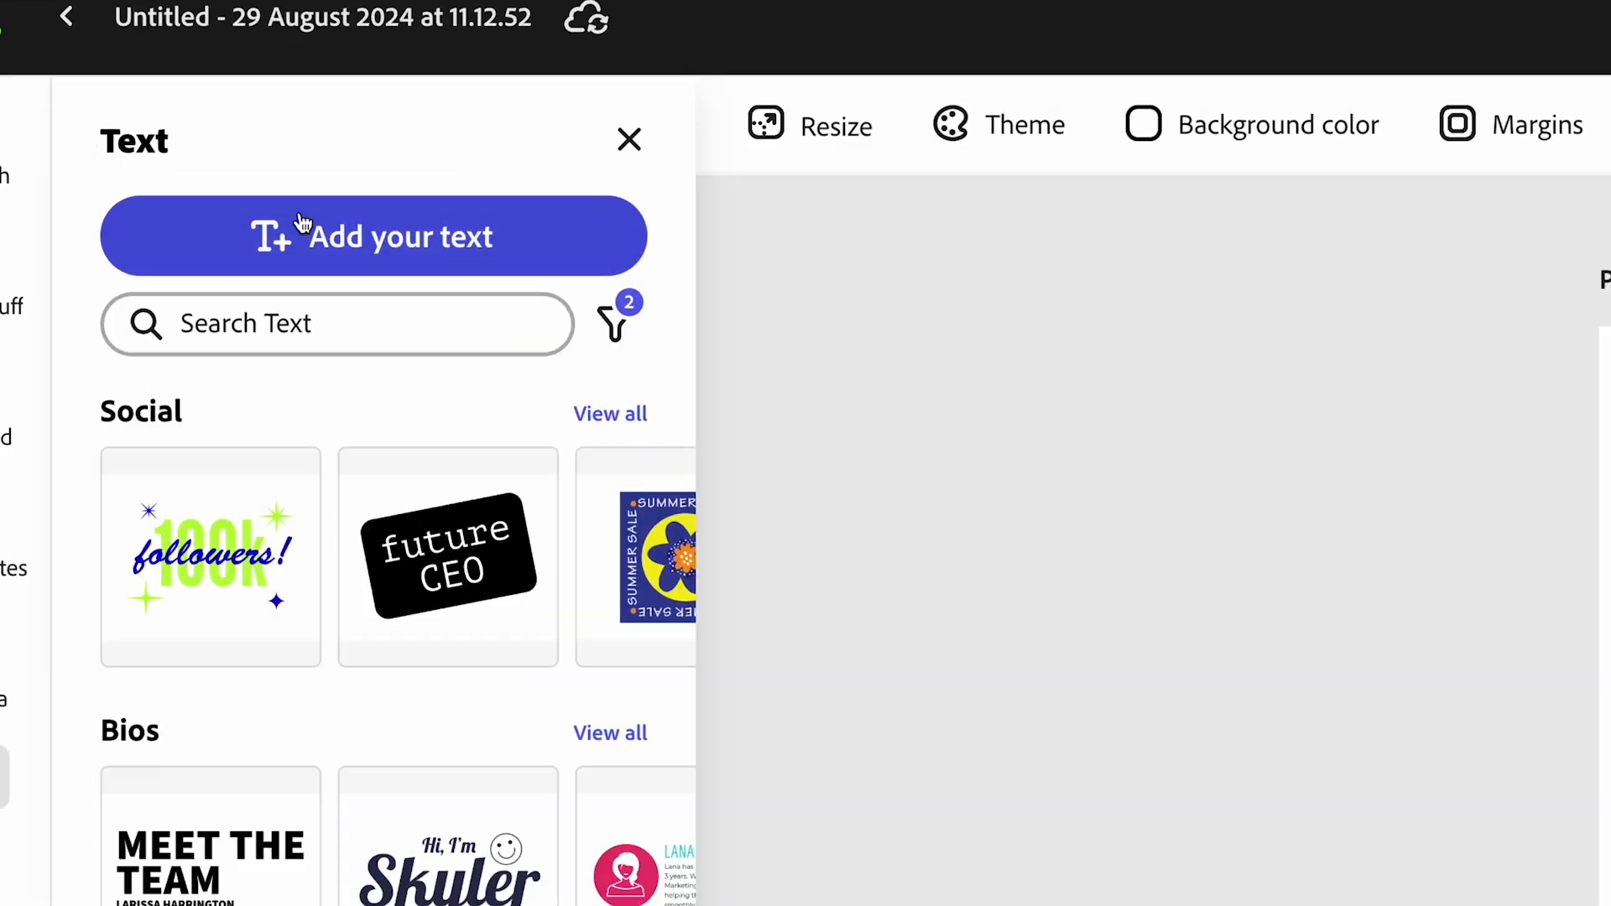
{"action": "left_click", "coordinate": [201, 193]}
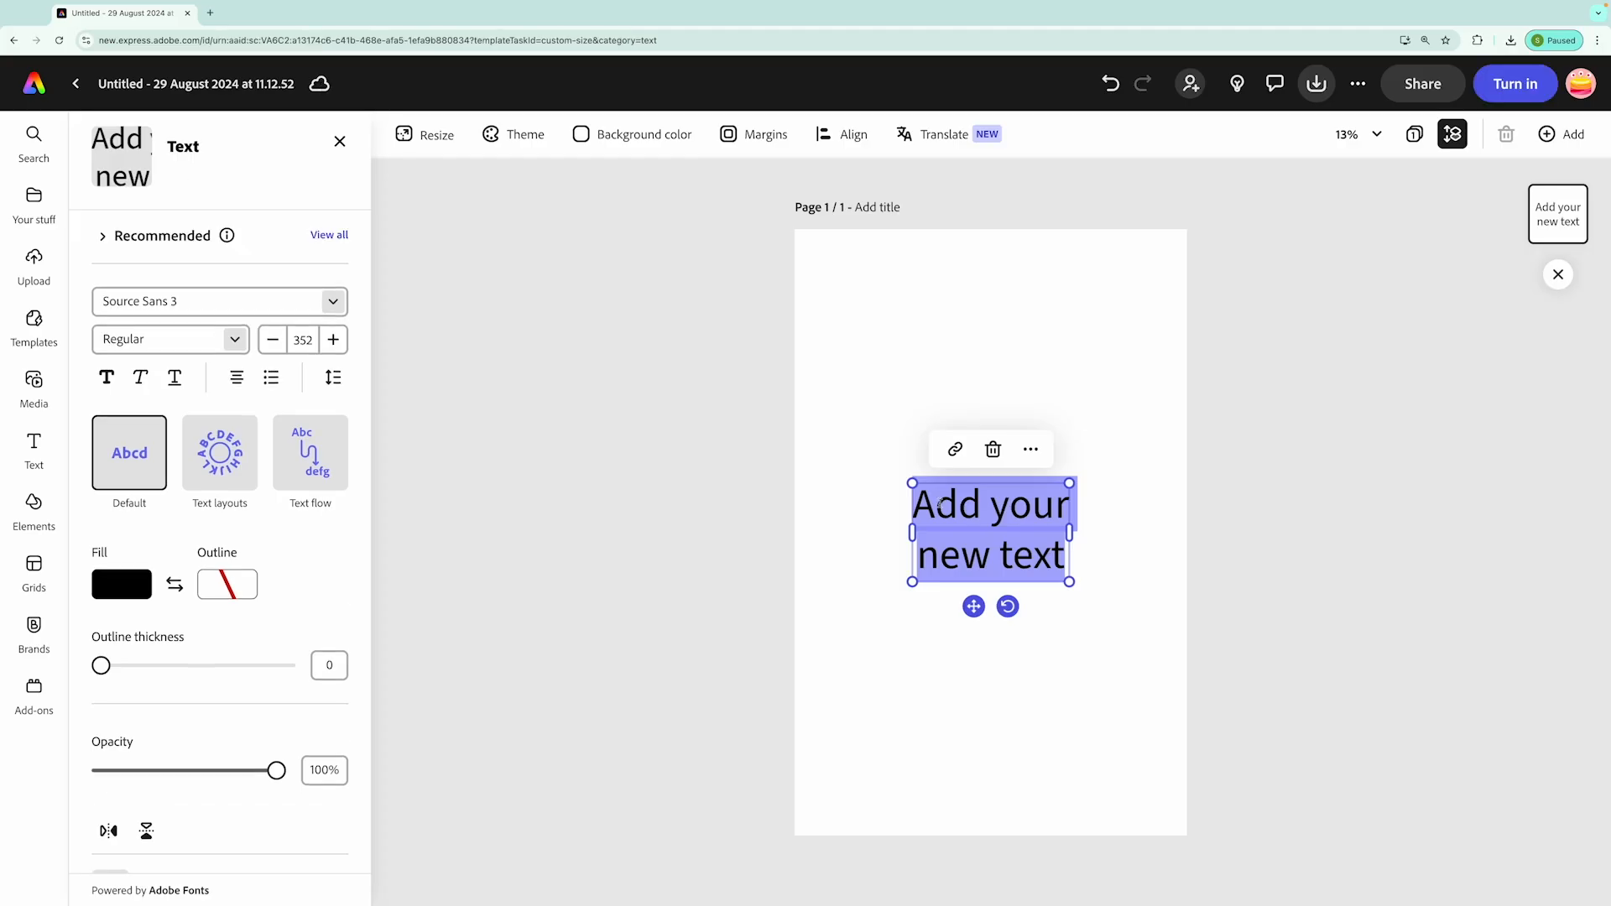
{"action": "type", "text": "This object is importan"}
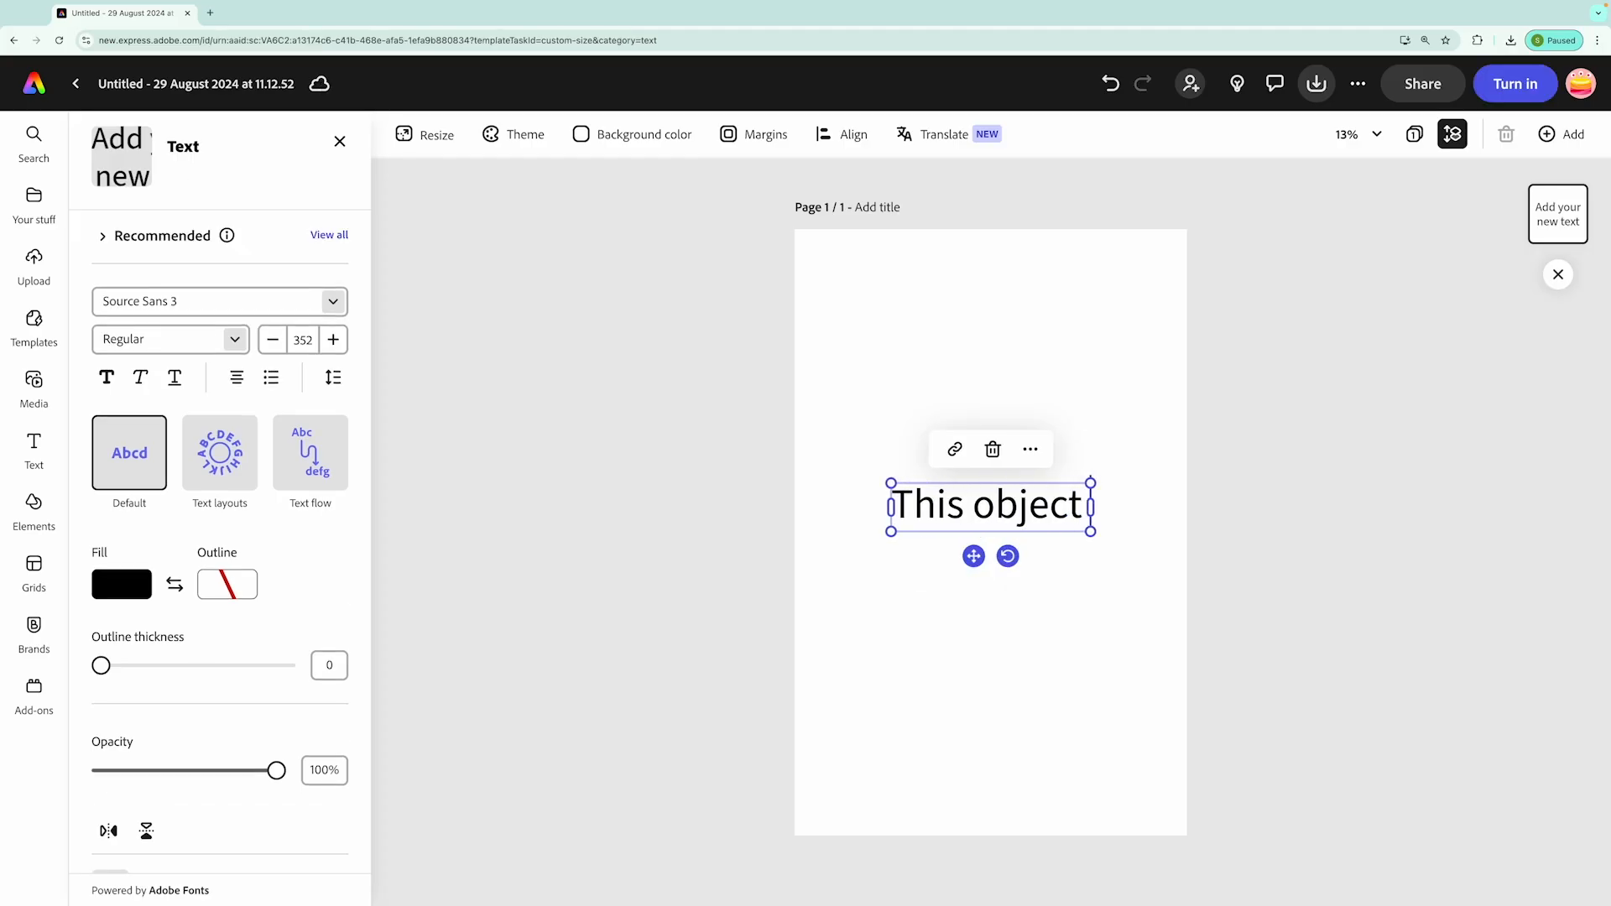
{"action": "type", "text": "t to the story"}
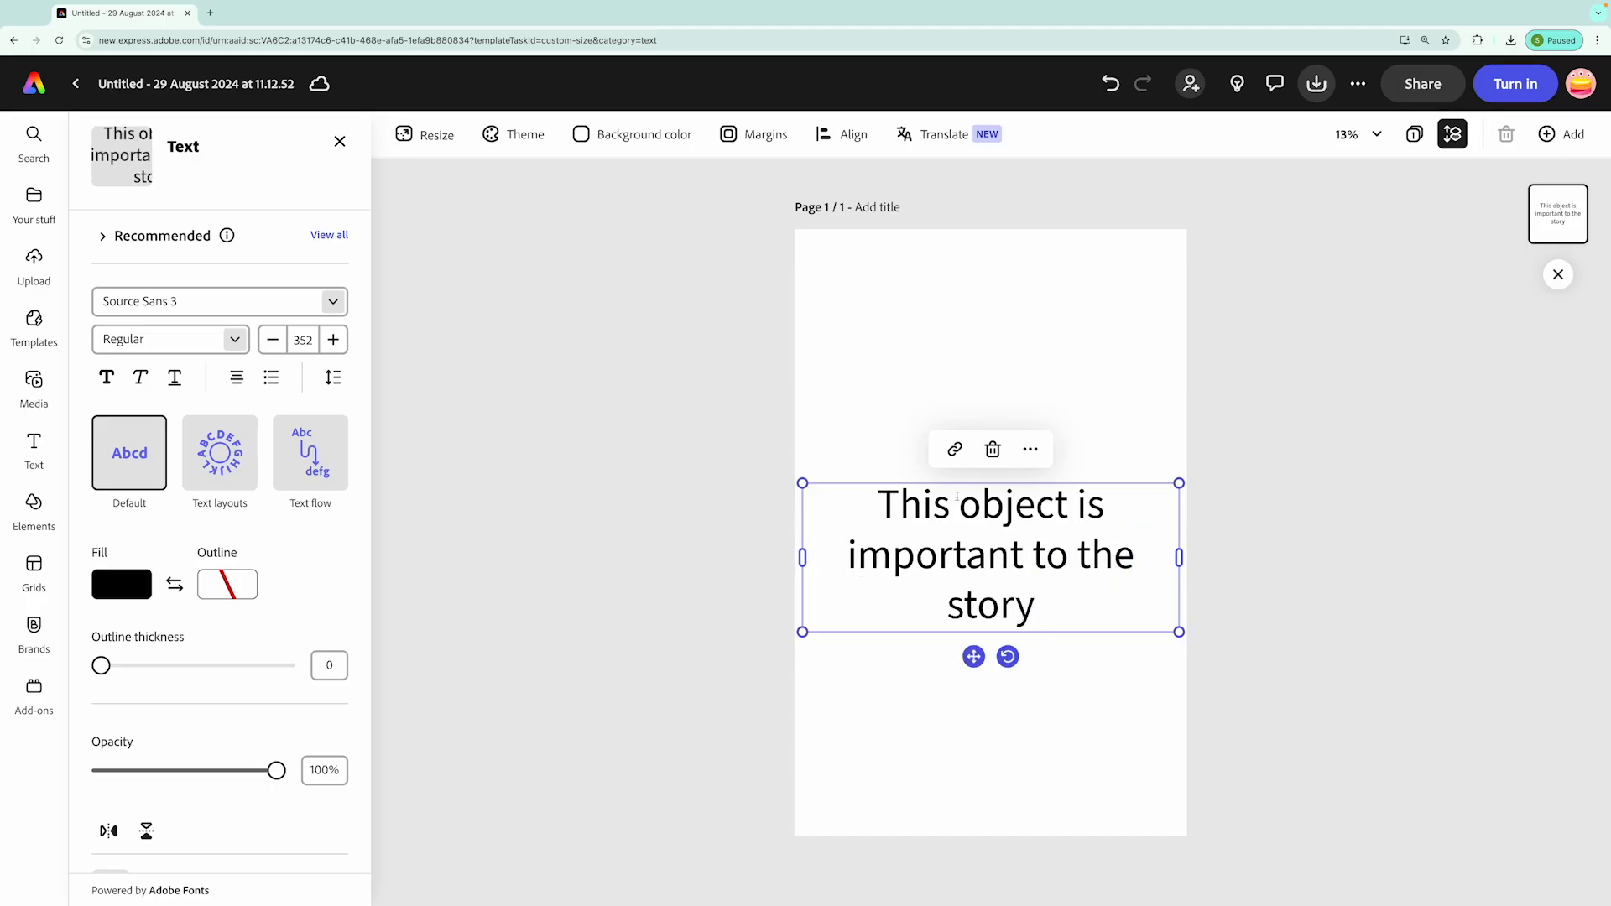
Shrink the text box and move it into the page's upper-left corner
{"action": "left_click_drag", "start_coordinate": [1179, 631], "coordinate": [1002, 562]}
{"action": "left_click_drag", "start_coordinate": [915, 481], "coordinate": [930, 239]}
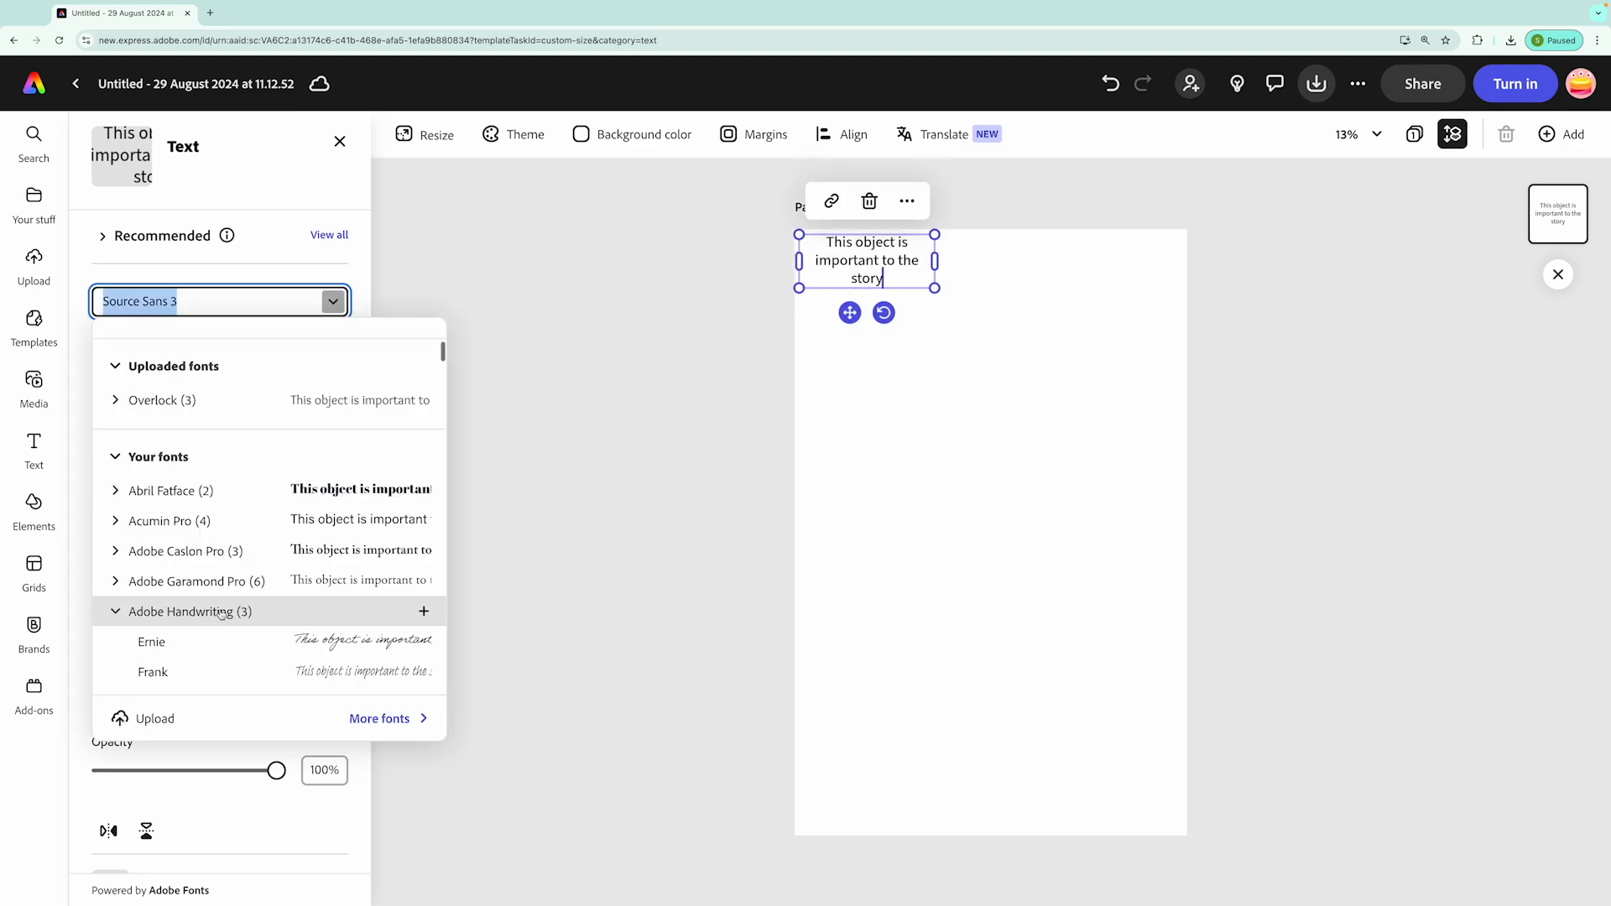
Set the caption's font to Reenie Beanie and enlarge the text to about size 188
{"action": "scroll", "coordinate": [220, 613], "scroll_direction": "down", "scroll_amount": 20}
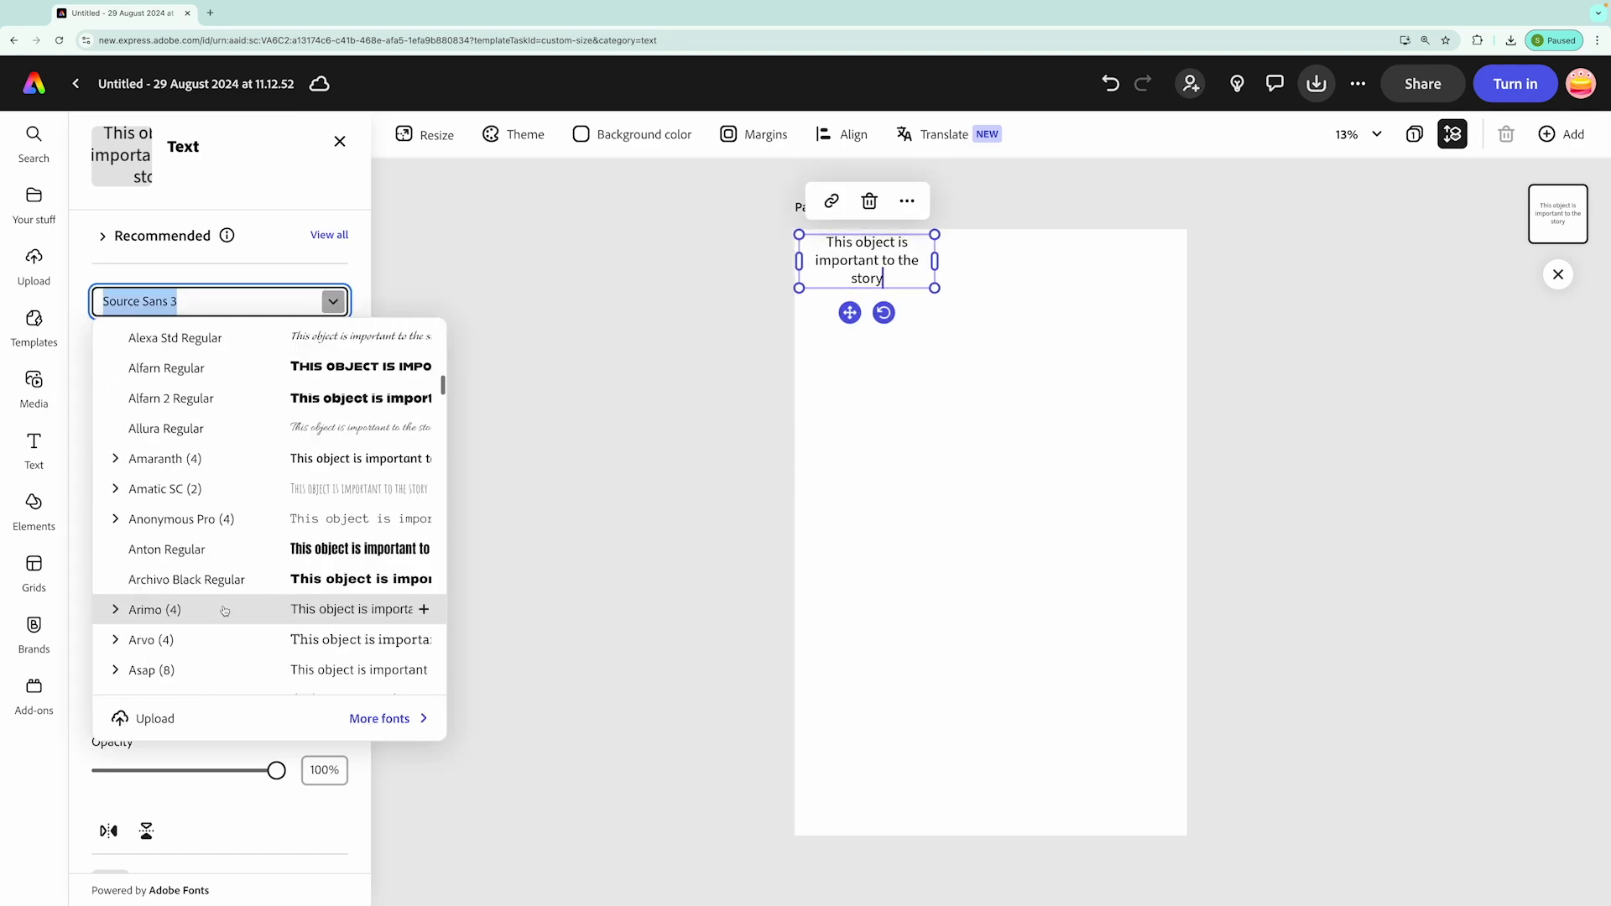
{"action": "left_click", "coordinate": [252, 546]}
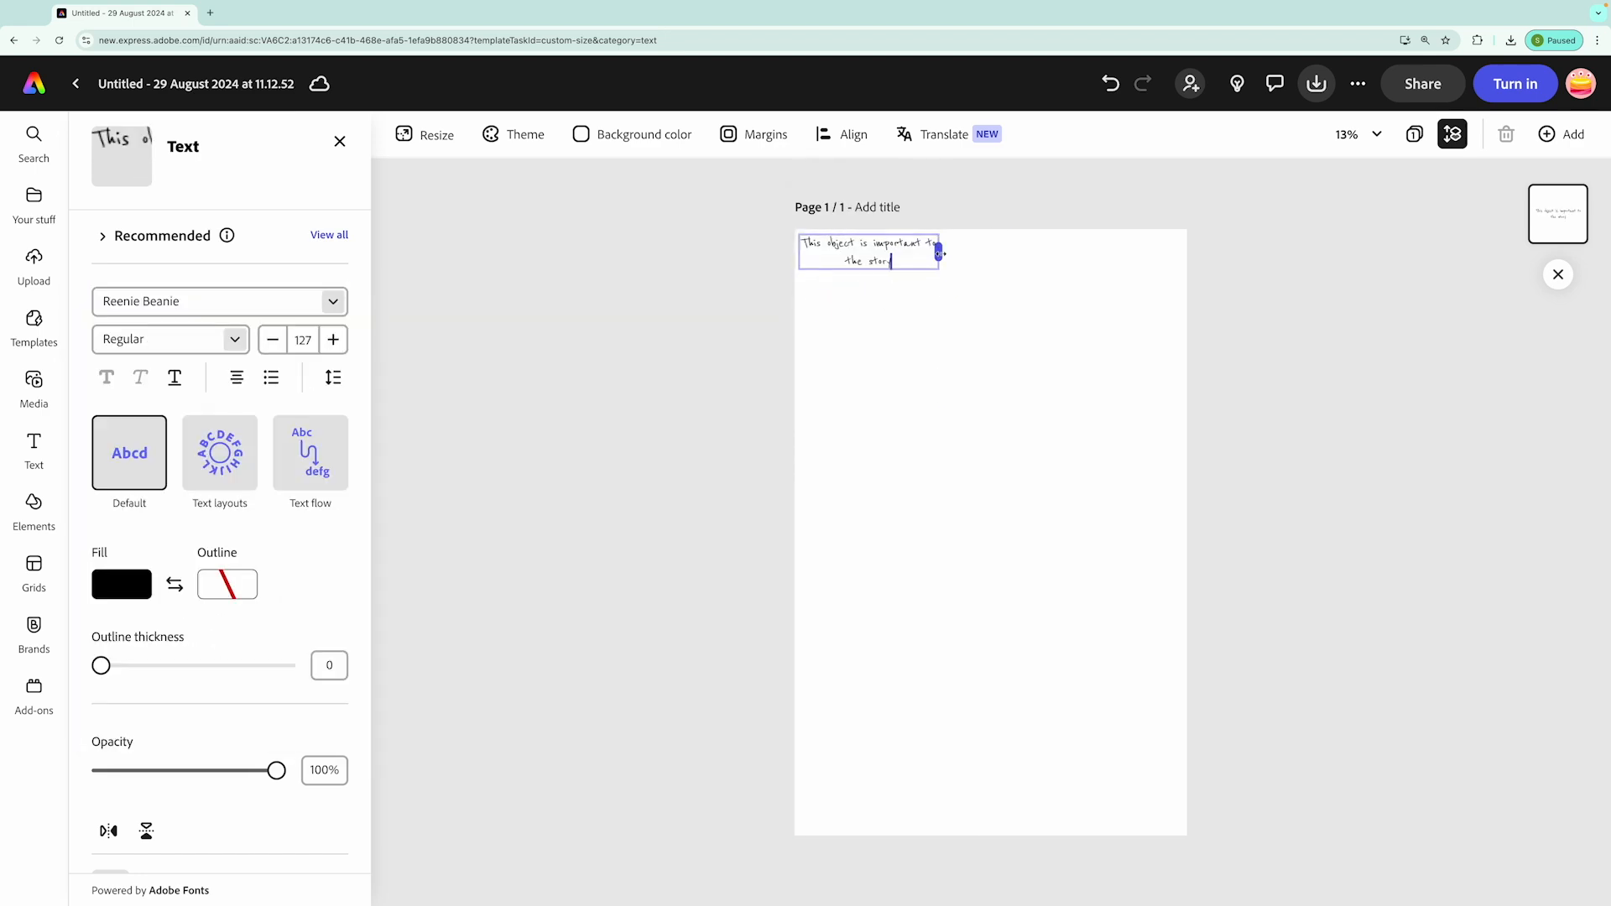
{"action": "left_click_drag", "start_coordinate": [940, 252], "coordinate": [949, 320]}
Reduce the line spacing of the three-line caption so its lines sit closer together
{"action": "left_click", "coordinate": [843, 238]}
{"action": "left_click", "coordinate": [333, 378]}
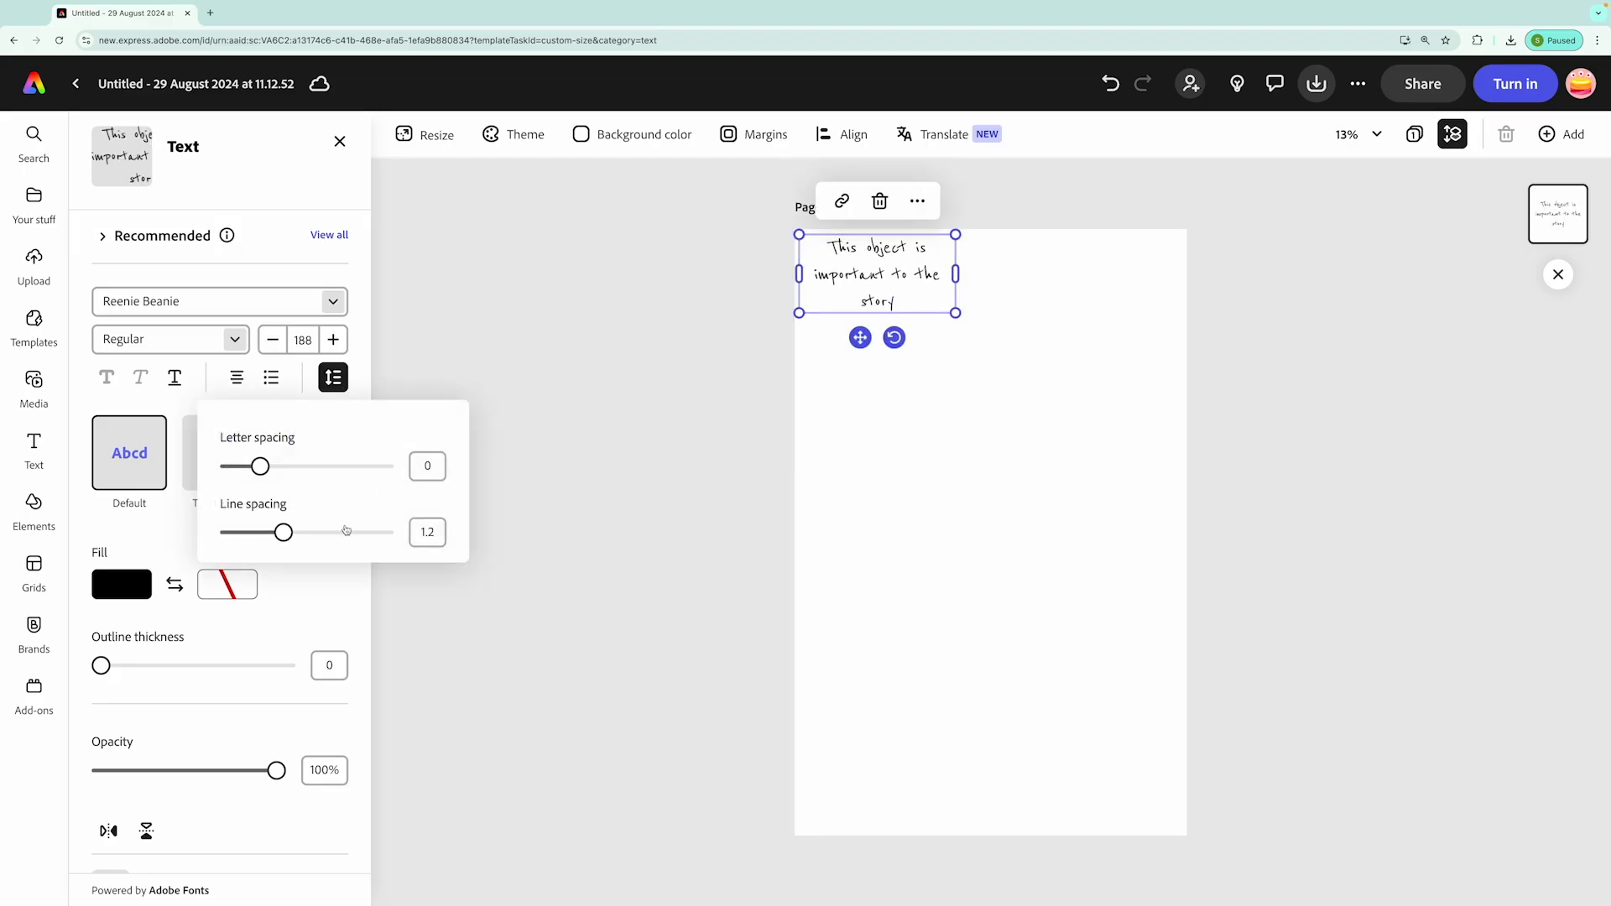
{"action": "left_click_drag", "start_coordinate": [287, 539], "coordinate": [257, 538]}
{"action": "left_click", "coordinate": [926, 527]}
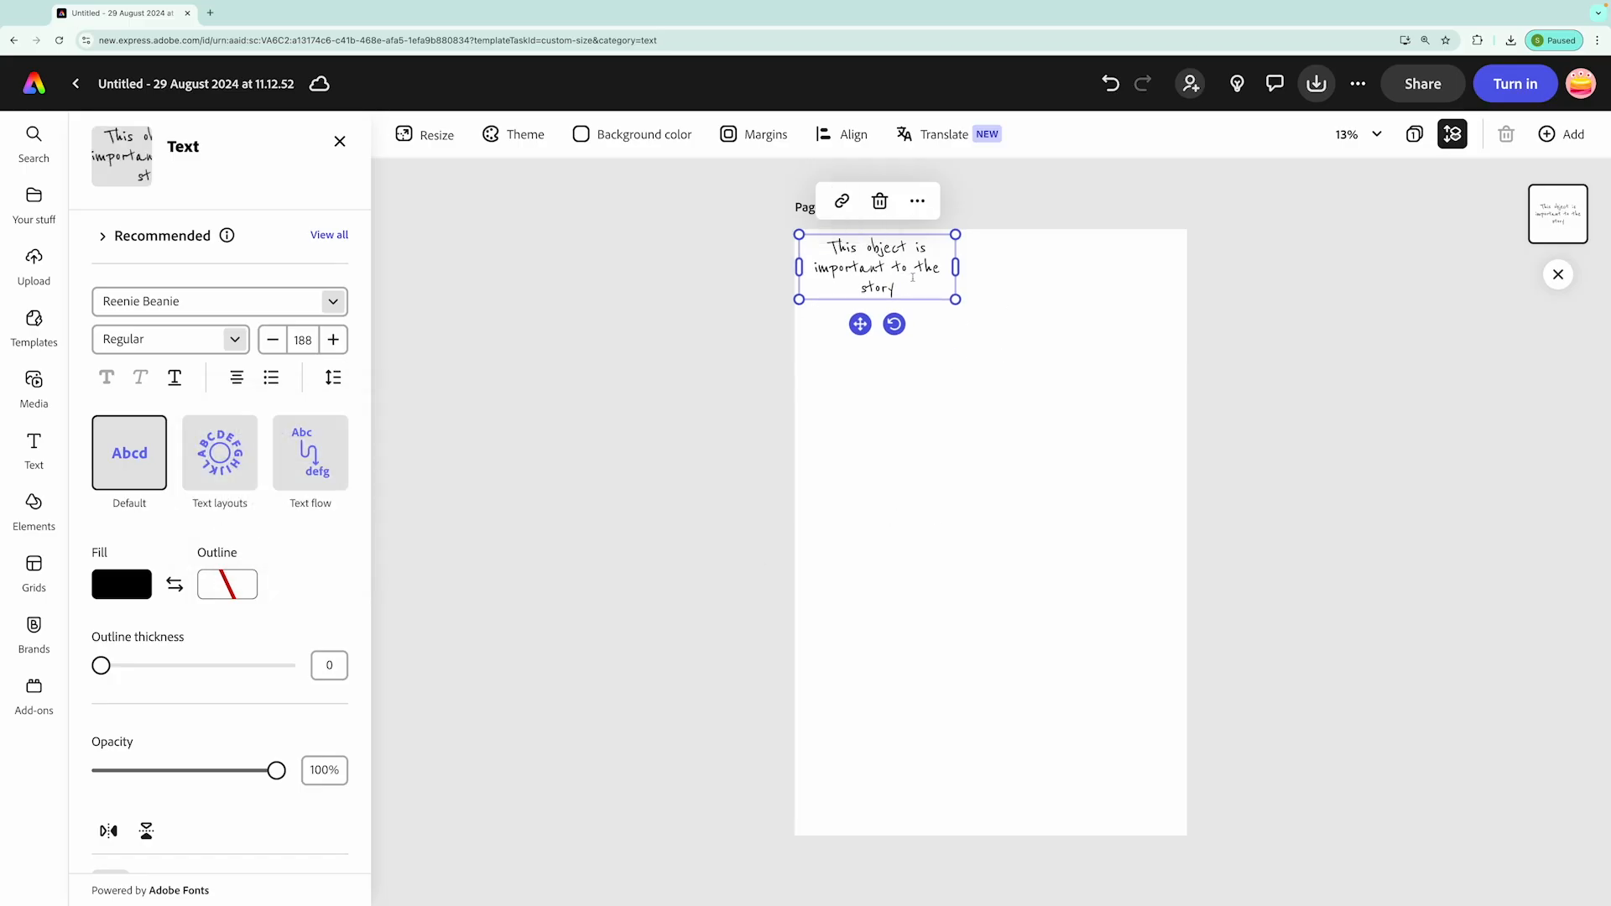
Duplicate the caption and place the copy at the page's right edge, about halfway down
{"action": "left_click", "coordinate": [918, 200]}
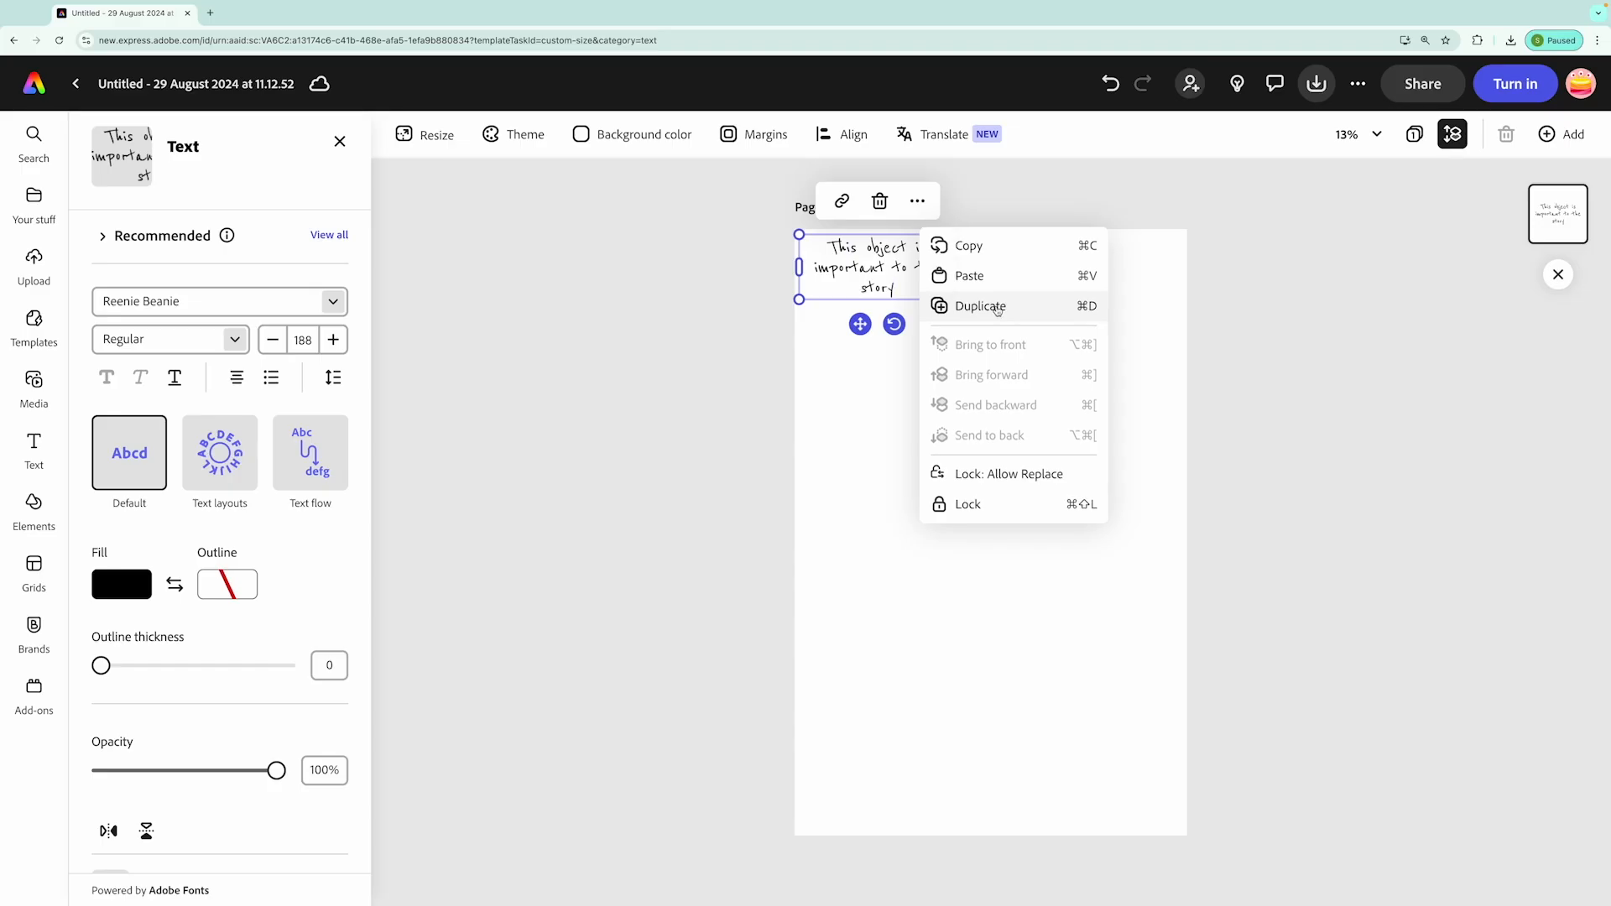
{"action": "left_click", "coordinate": [998, 308]}
{"action": "left_click_drag", "start_coordinate": [919, 277], "coordinate": [1139, 529]}
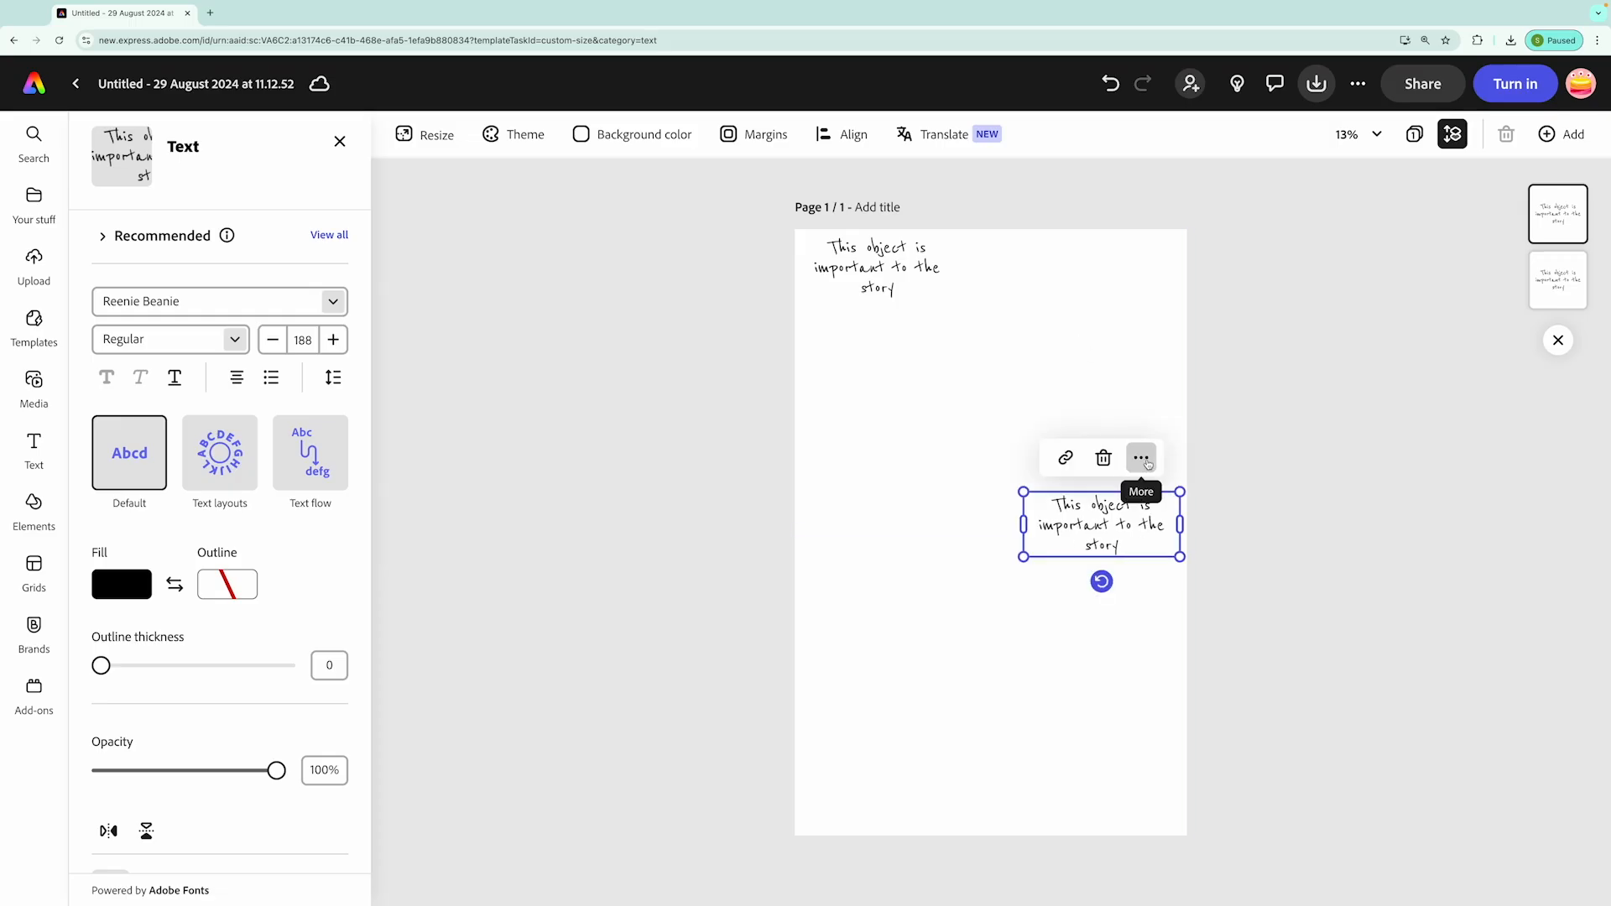
Duplicate the right-hand caption and place the copy in the page's lower-left corner
{"action": "left_click", "coordinate": [1143, 460]}
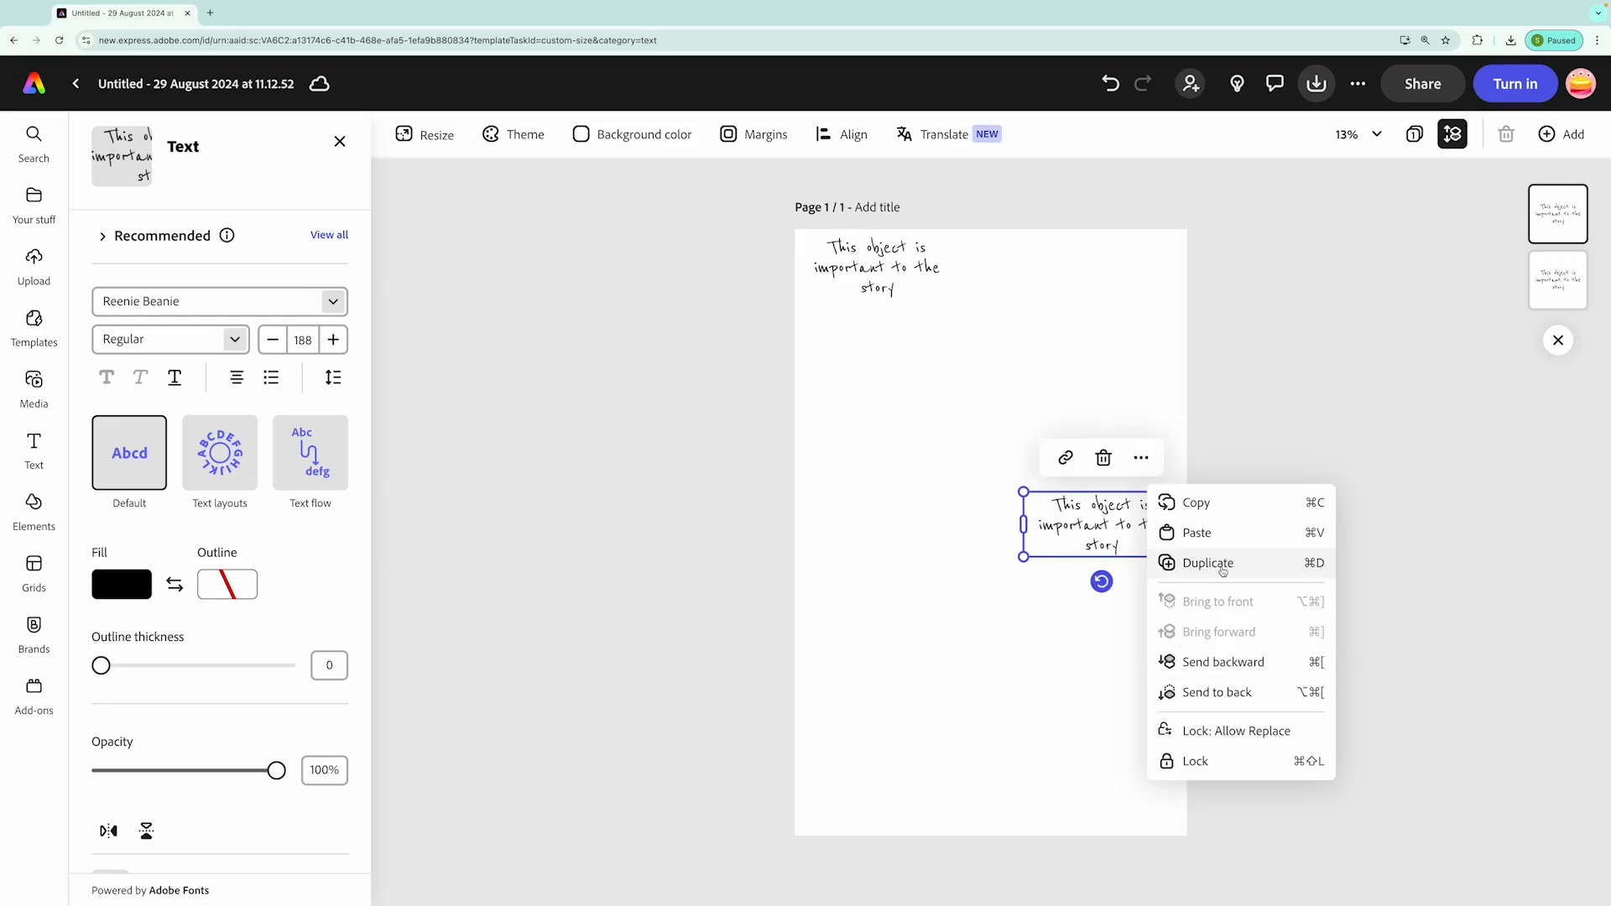
{"action": "left_click", "coordinate": [1208, 562]}
{"action": "left_click_drag", "start_coordinate": [1129, 522], "coordinate": [892, 791]}
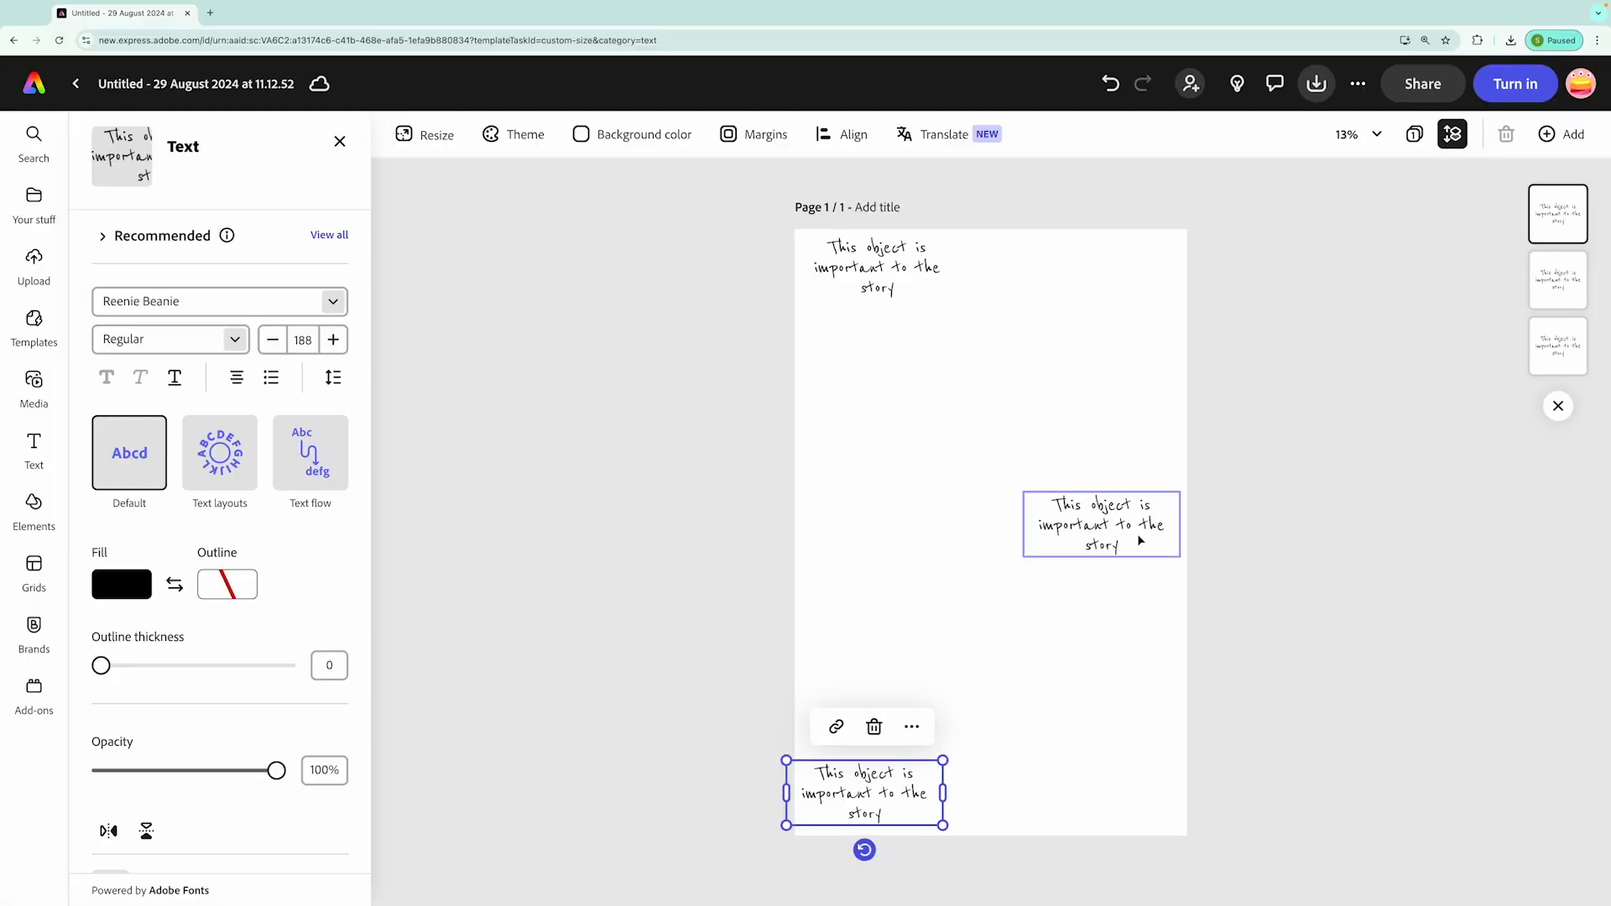
Change the right-hand caption to "Location" and shift it closer to the page's right edge
{"action": "double_click", "coordinate": [1121, 528]}
{"action": "type", "text": "Location"}
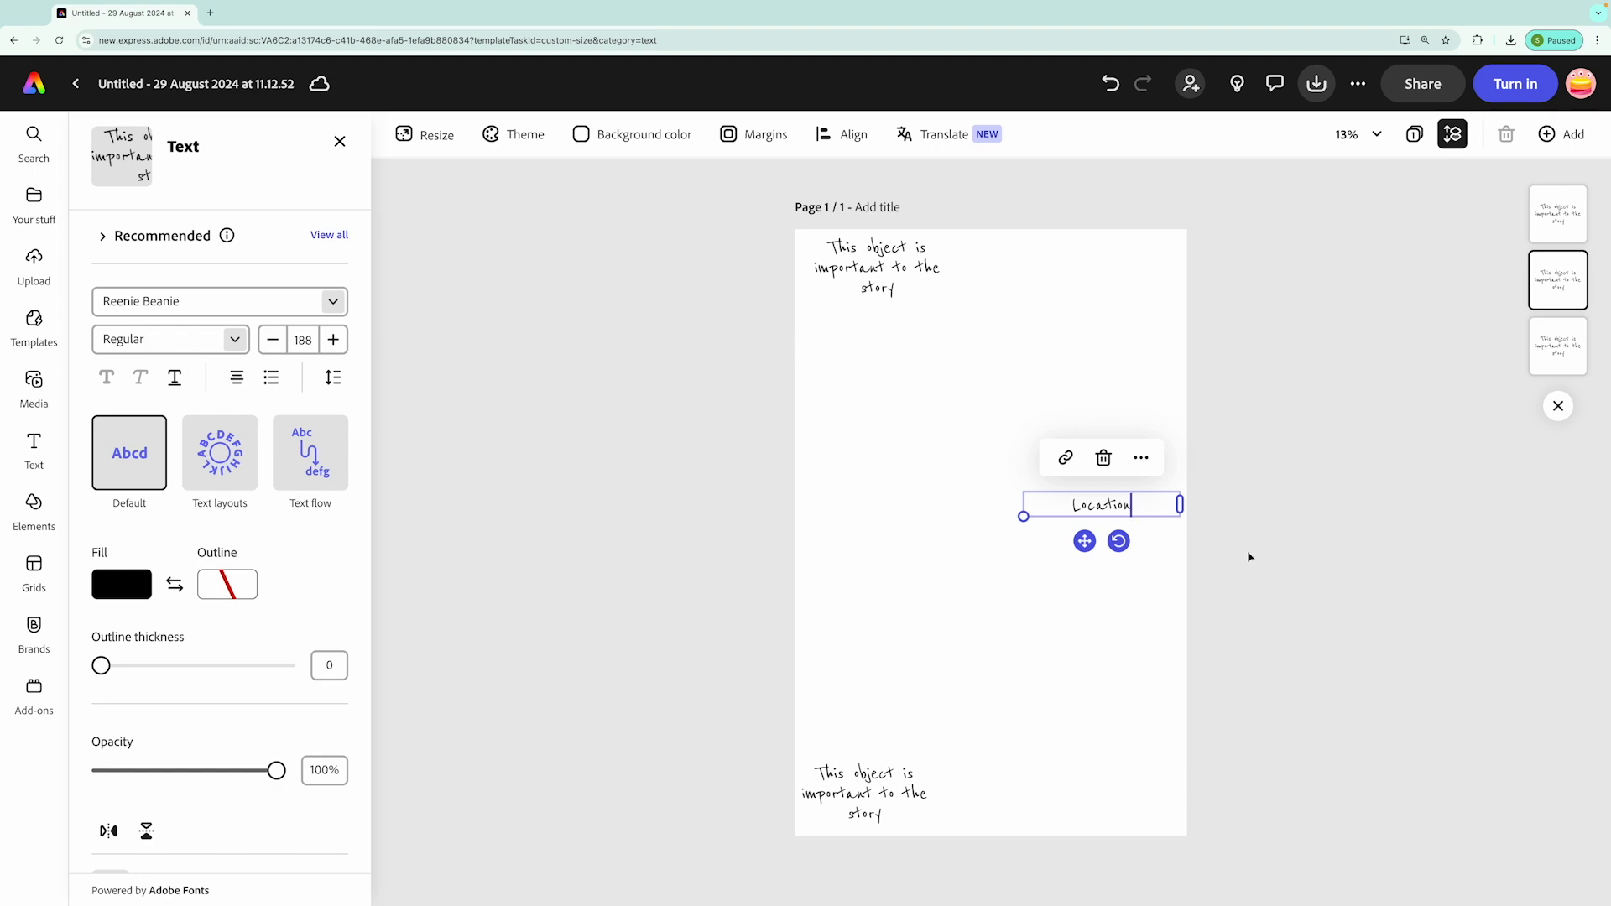
{"action": "left_click", "coordinate": [1133, 514]}
{"action": "left_click_drag", "start_coordinate": [1126, 511], "coordinate": [1151, 509]}
Change the lower-left caption to "Represents the main character" and fit it into the page's bottom-left corner
{"action": "left_click", "coordinate": [864, 797]}
{"action": "double_click", "coordinate": [882, 762]}
{"action": "type", "text": "Represents the main character"}
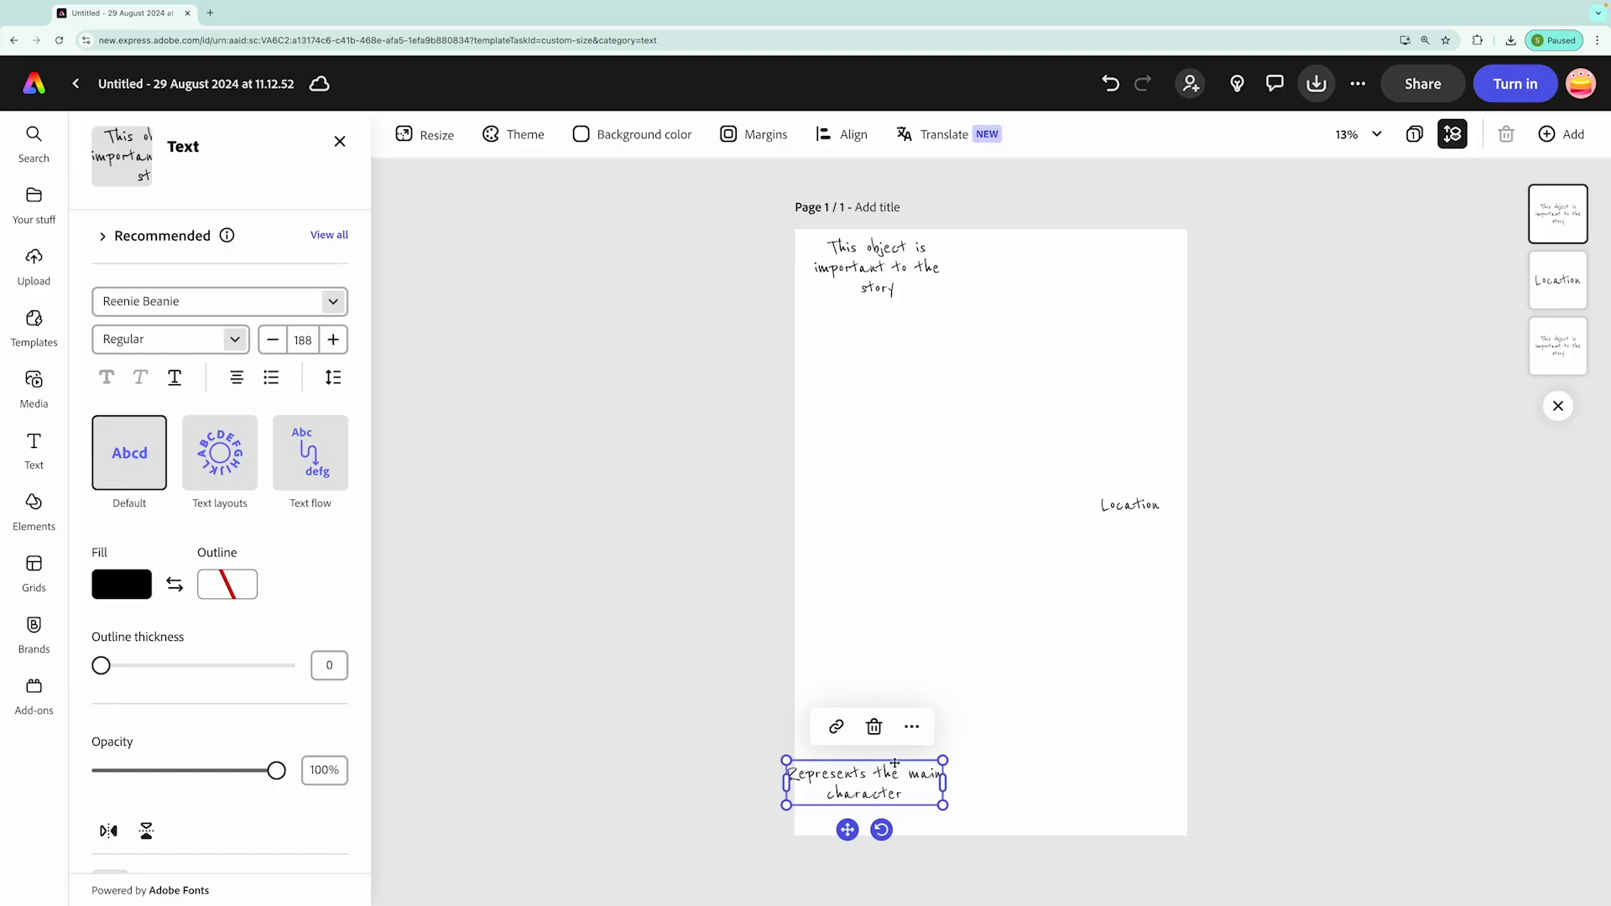
{"action": "left_click_drag", "start_coordinate": [894, 762], "coordinate": [914, 786]}
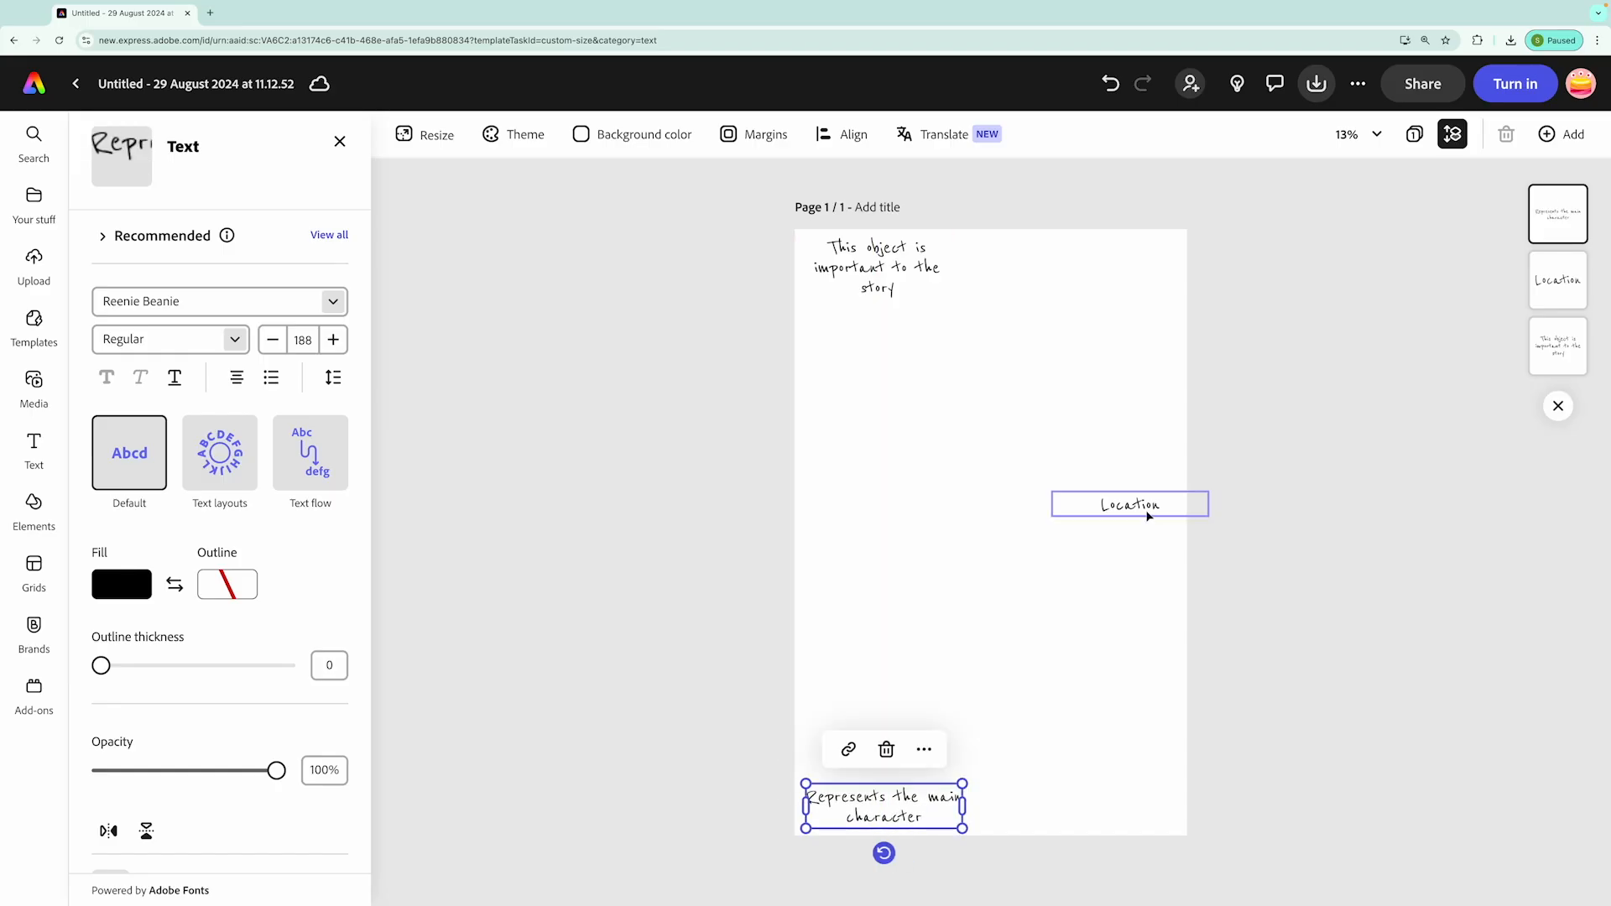
Move the "Location" caption slightly down to the page's vertical centre
{"action": "left_click_drag", "start_coordinate": [1148, 511], "coordinate": [1150, 522]}
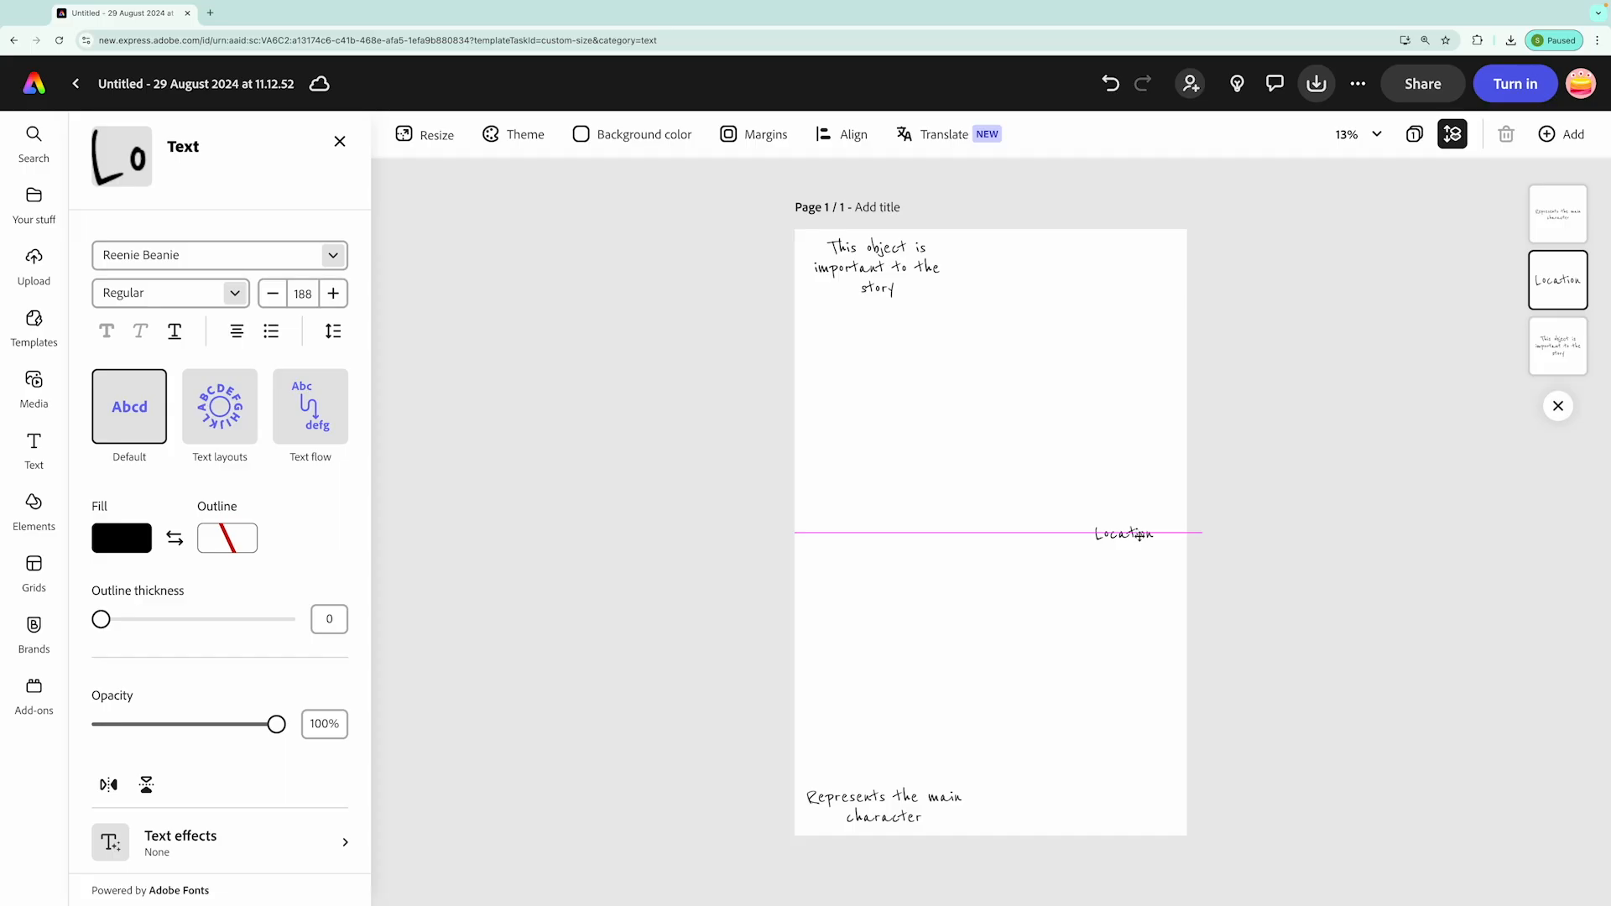
{"action": "left_click_drag", "start_coordinate": [1138, 534], "coordinate": [1140, 535]}
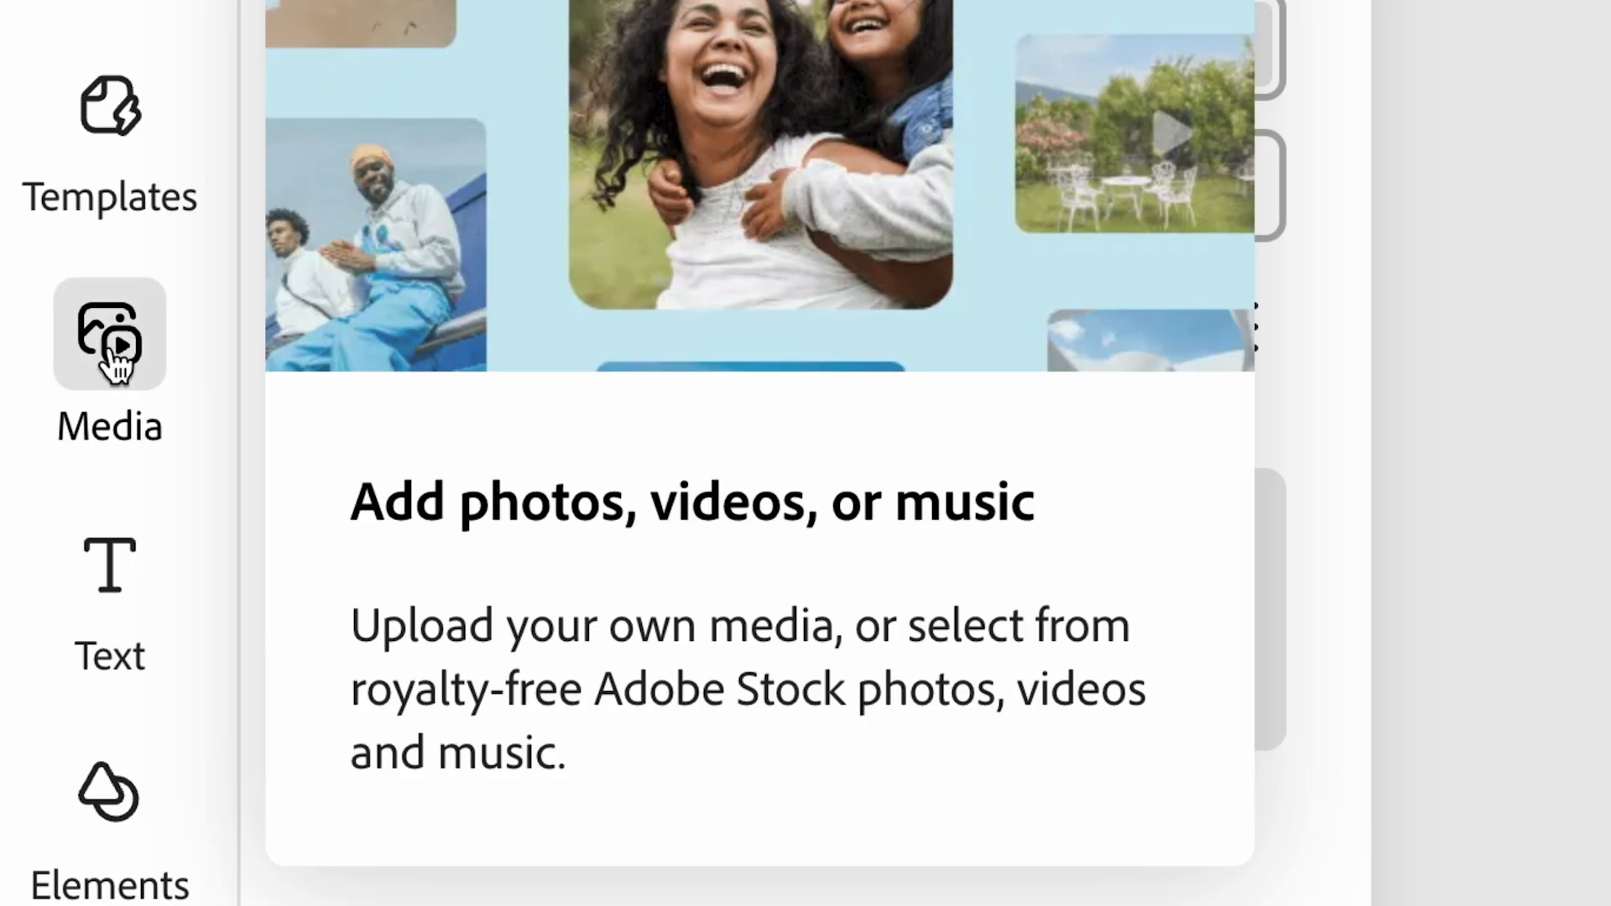
Search the stock photos for "mossy forest"
{"action": "left_click", "coordinate": [36, 384]}
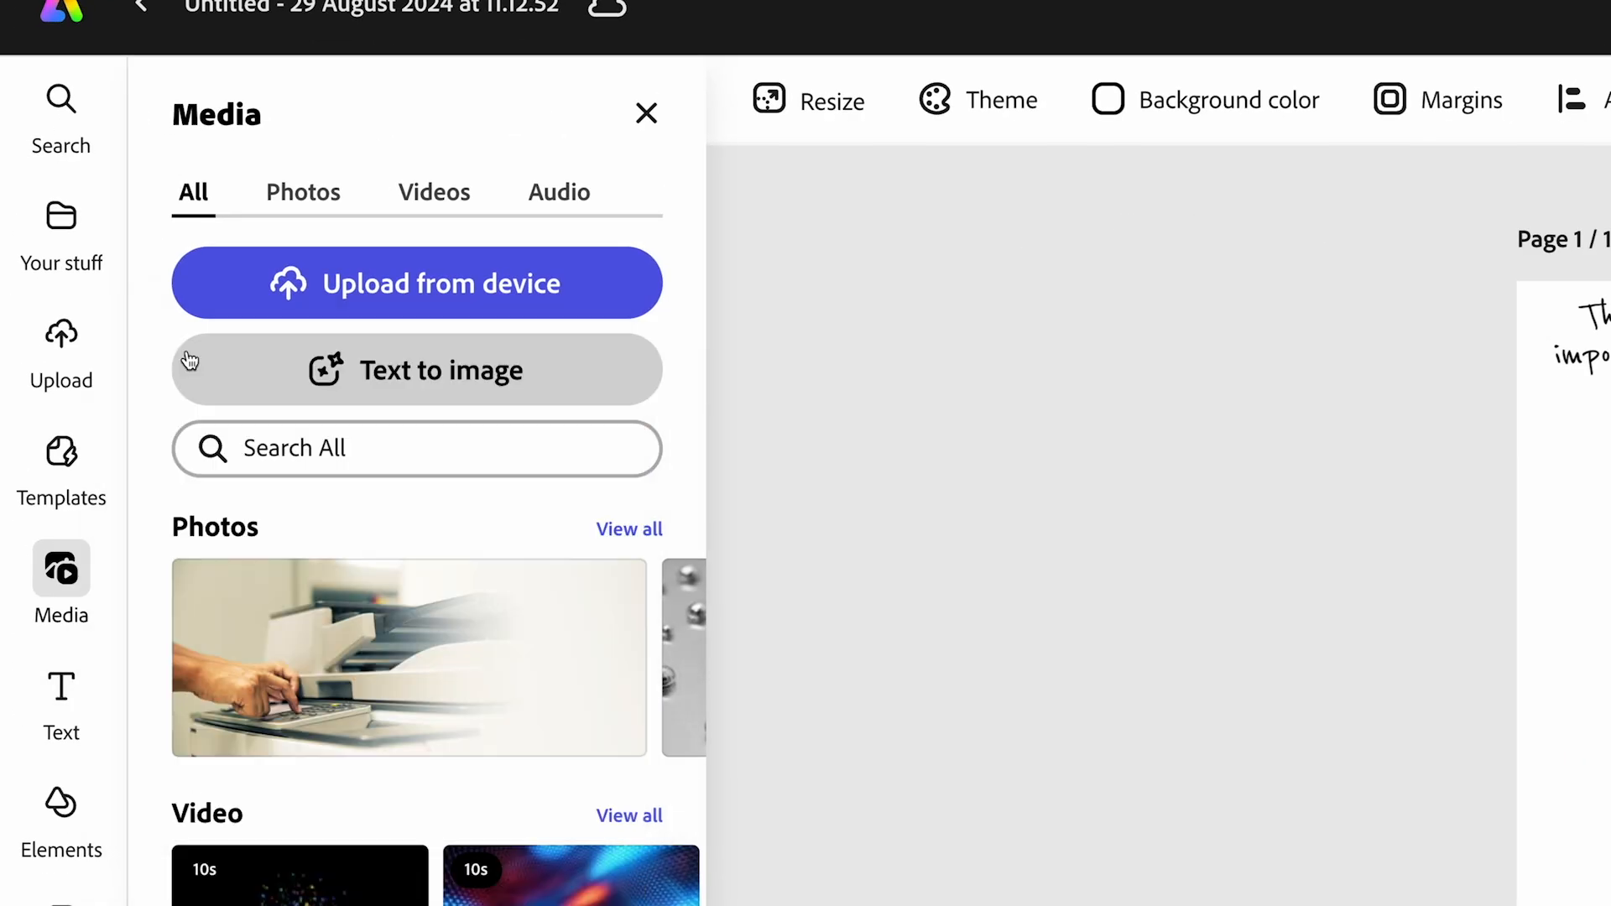
{"action": "left_click", "coordinate": [299, 198]}
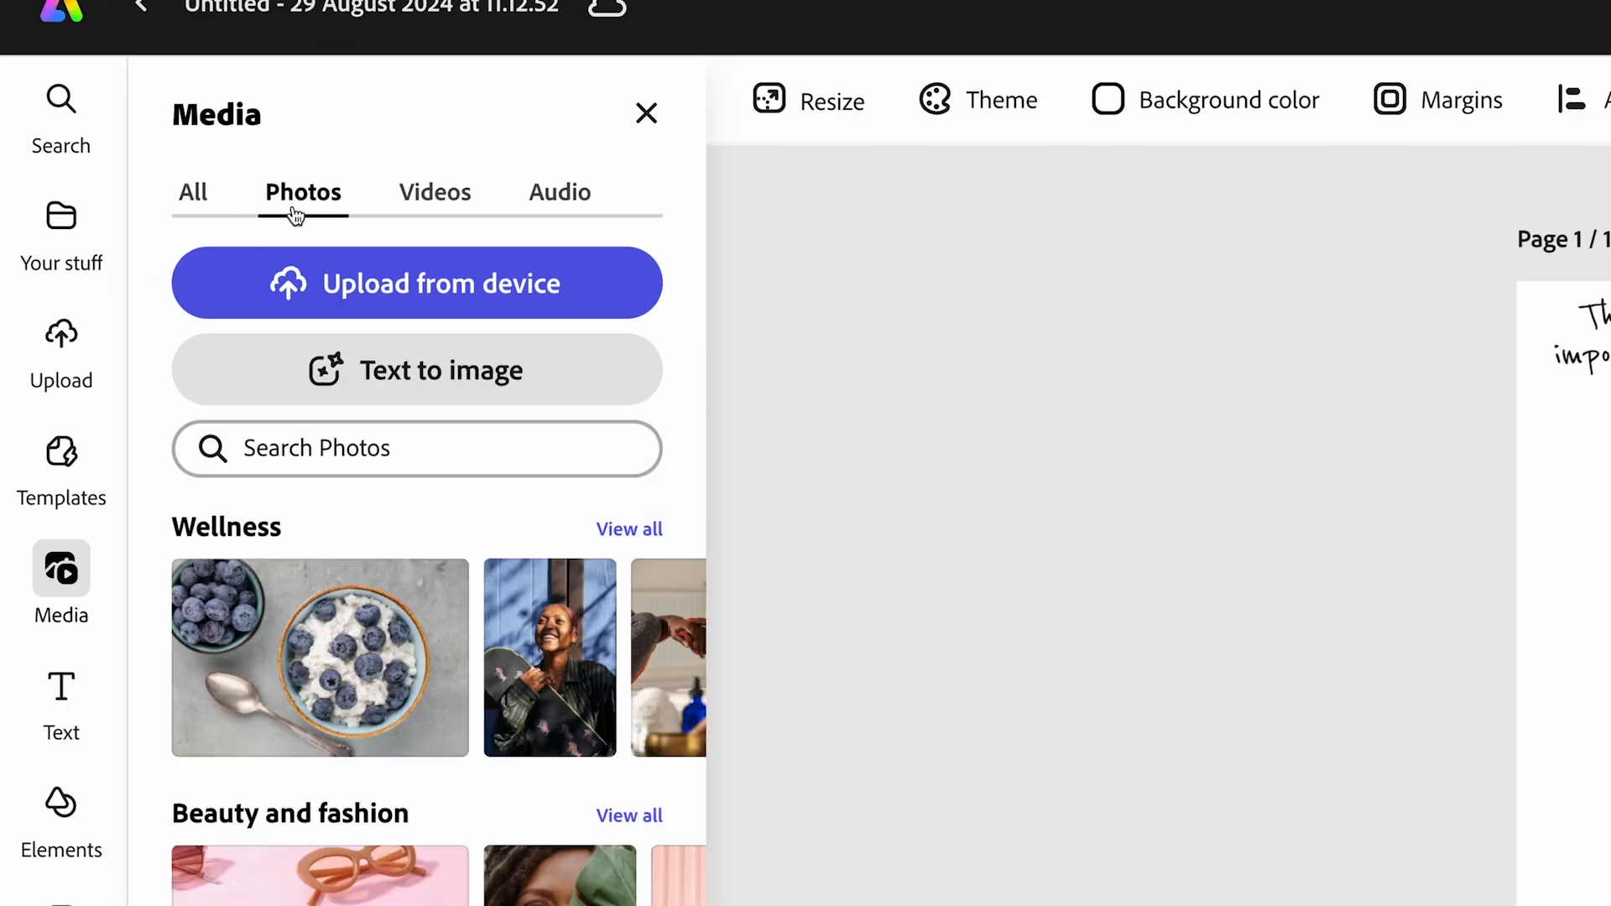
{"action": "left_click", "coordinate": [302, 451]}
{"action": "type", "text": "mossy forest"}
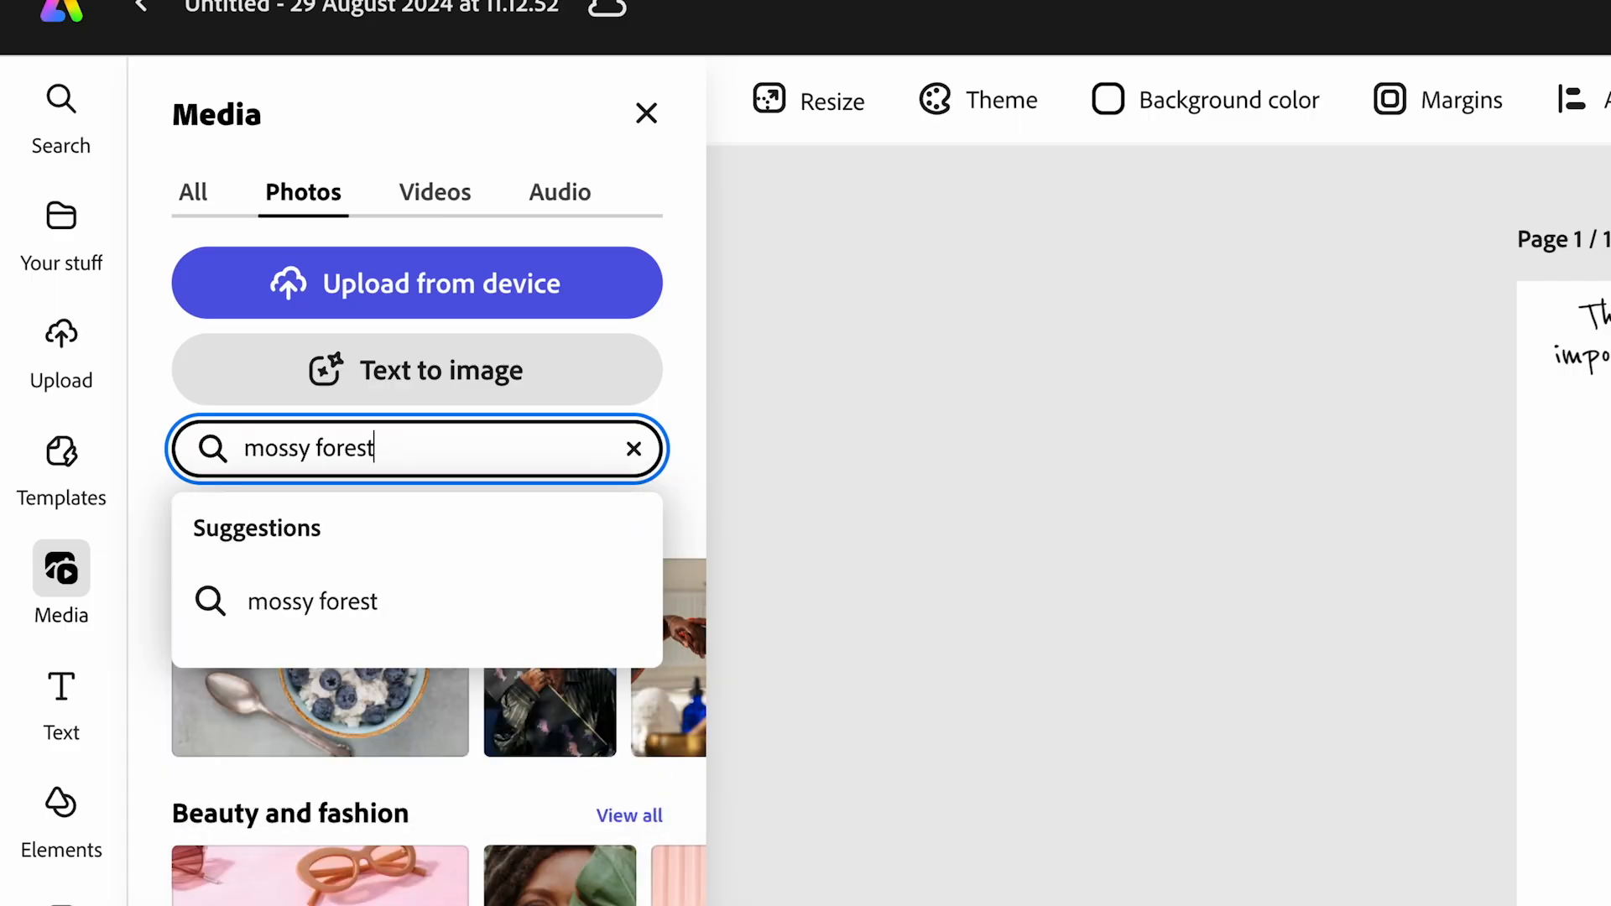
{"action": "key", "text": "Return"}
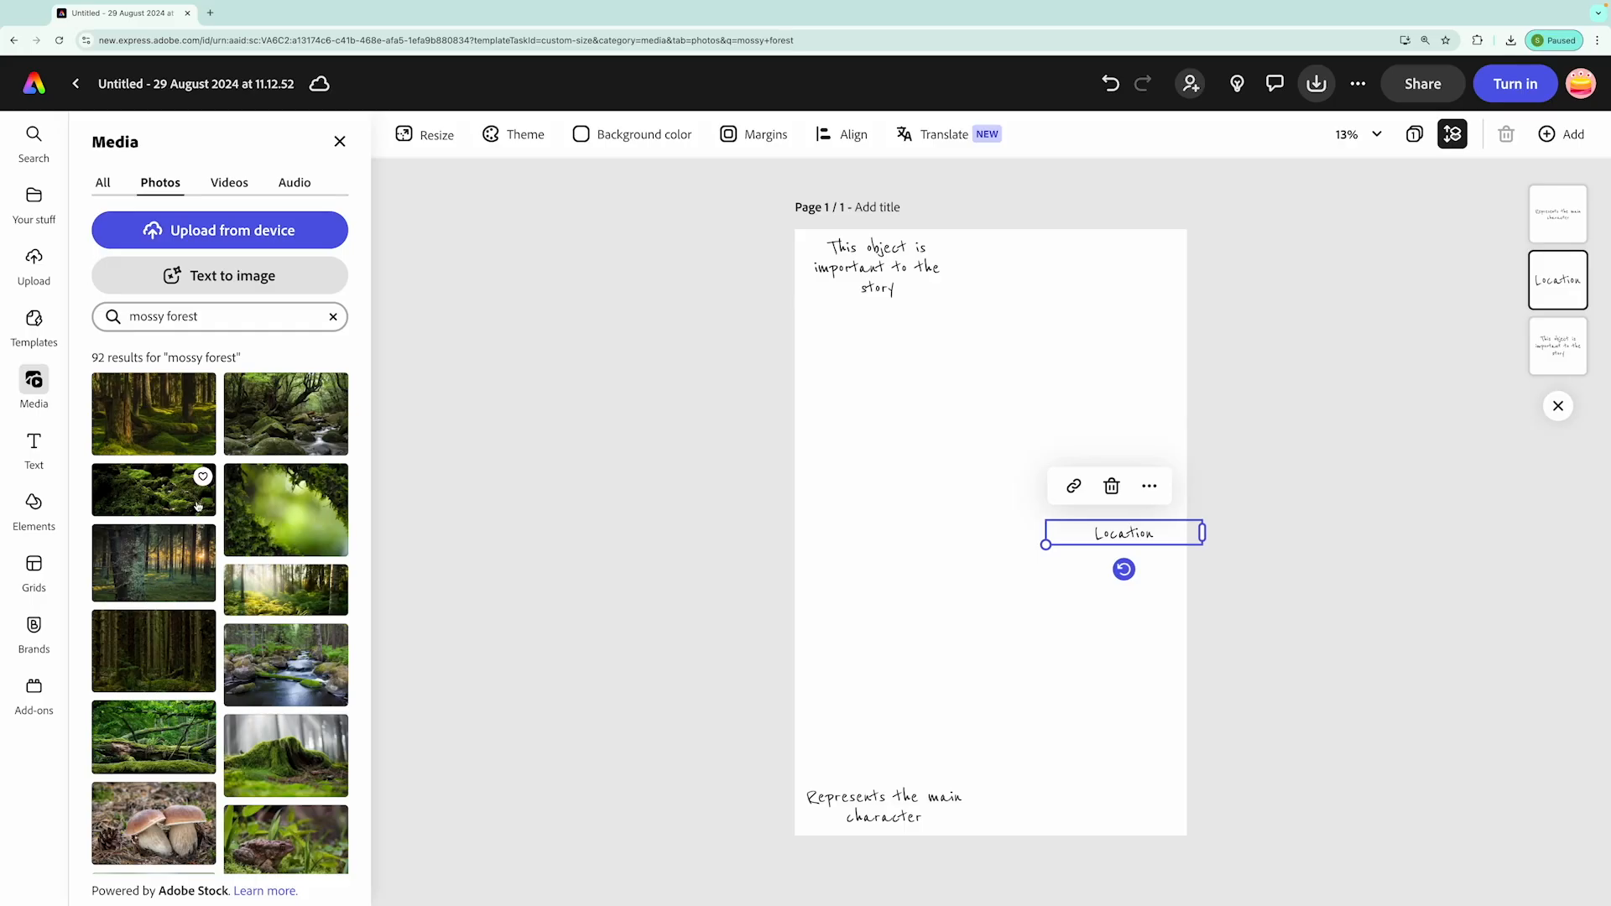
Insert the photo of the fallen mossy logs, enlarge it and place it above "Location", overhanging the page's right edge
{"action": "left_click", "coordinate": [145, 734]}
{"action": "left_click", "coordinate": [935, 520]}
{"action": "left_click_drag", "start_coordinate": [935, 521], "coordinate": [1082, 394]}
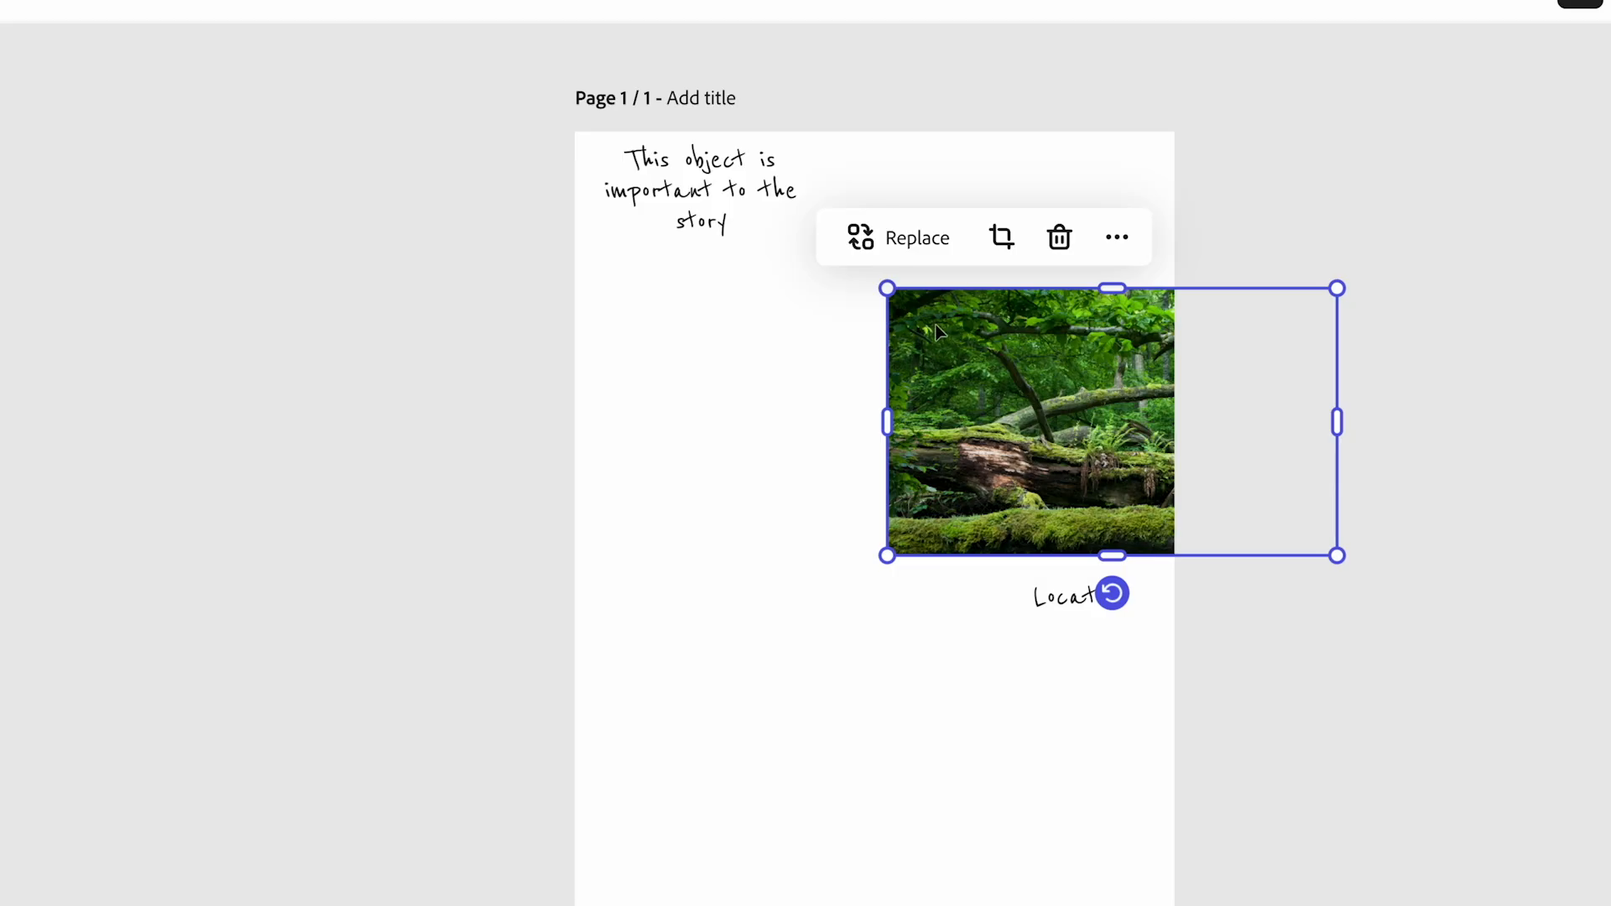
{"action": "left_click_drag", "start_coordinate": [888, 290], "coordinate": [830, 251]}
{"action": "mouse_move", "coordinate": [1016, 376]}
{"action": "left_mouse_down"}
{"action": "mouse_move", "coordinate": [1017, 339]}
{"action": "mouse_move", "coordinate": [1044, 347]}
{"action": "mouse_move", "coordinate": [1024, 349]}
{"action": "left_mouse_up"}
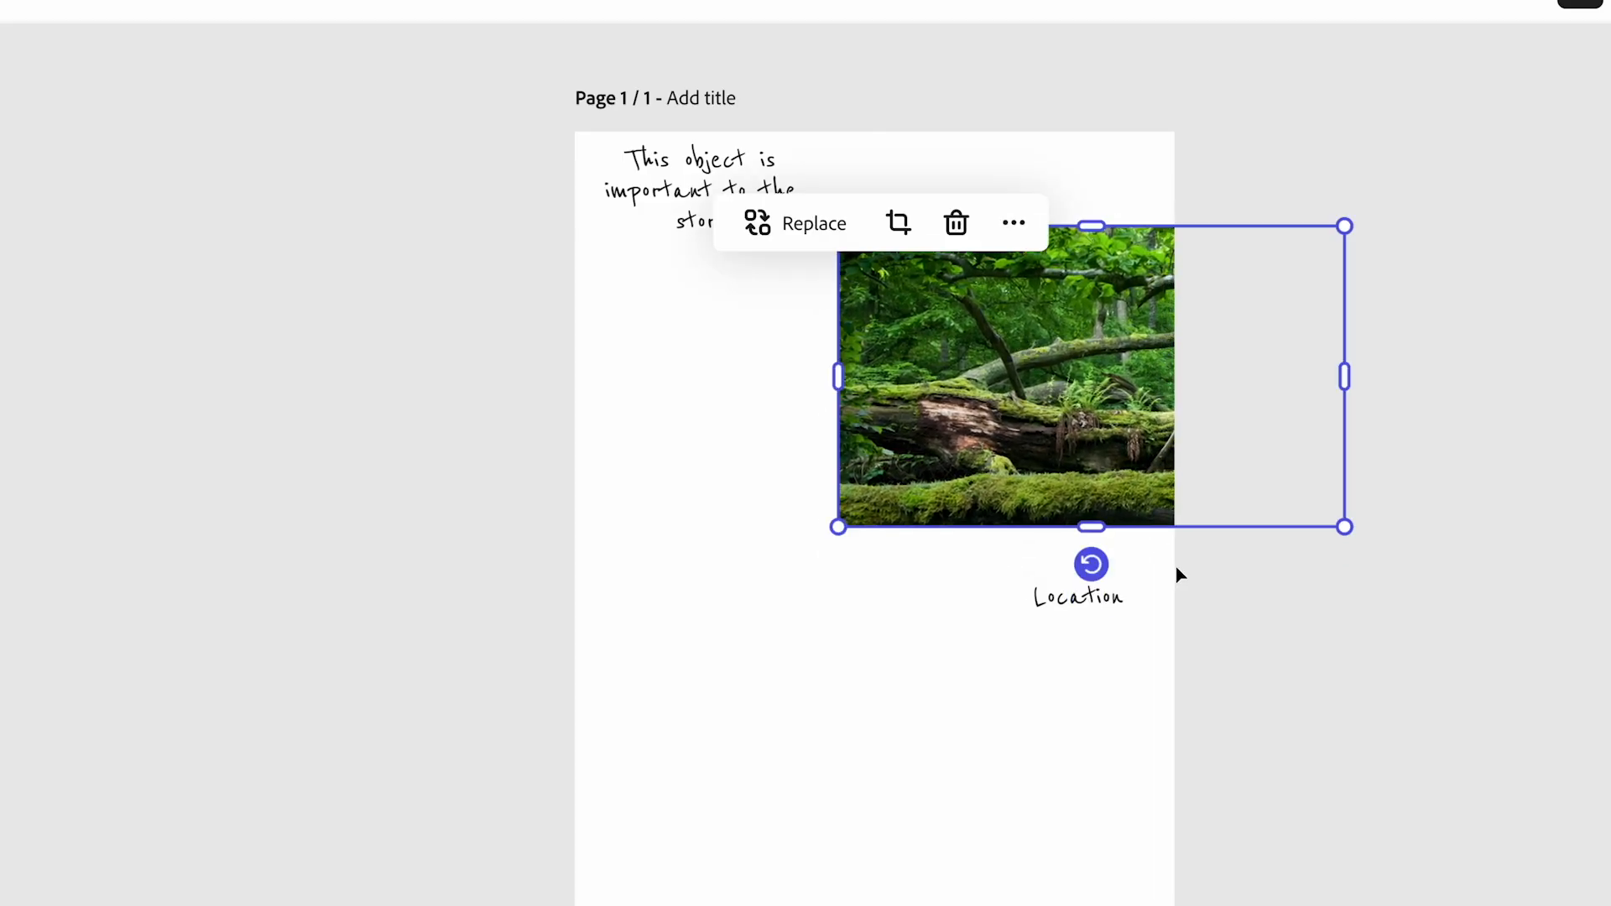
Tilt the forest photo slightly clockwise and move the "Location" caption up directly beneath it
{"action": "left_click_drag", "start_coordinate": [1100, 572], "coordinate": [1073, 564]}
{"action": "mouse_move", "coordinate": [1003, 401]}
{"action": "left_mouse_down"}
{"action": "mouse_move", "coordinate": [1015, 413]}
{"action": "mouse_move", "coordinate": [1005, 395]}
{"action": "mouse_move", "coordinate": [1005, 408]}
{"action": "mouse_move", "coordinate": [1020, 388]}
{"action": "left_mouse_up"}
{"action": "left_click", "coordinate": [1078, 596]}
{"action": "left_click_drag", "start_coordinate": [1078, 596], "coordinate": [1080, 541]}
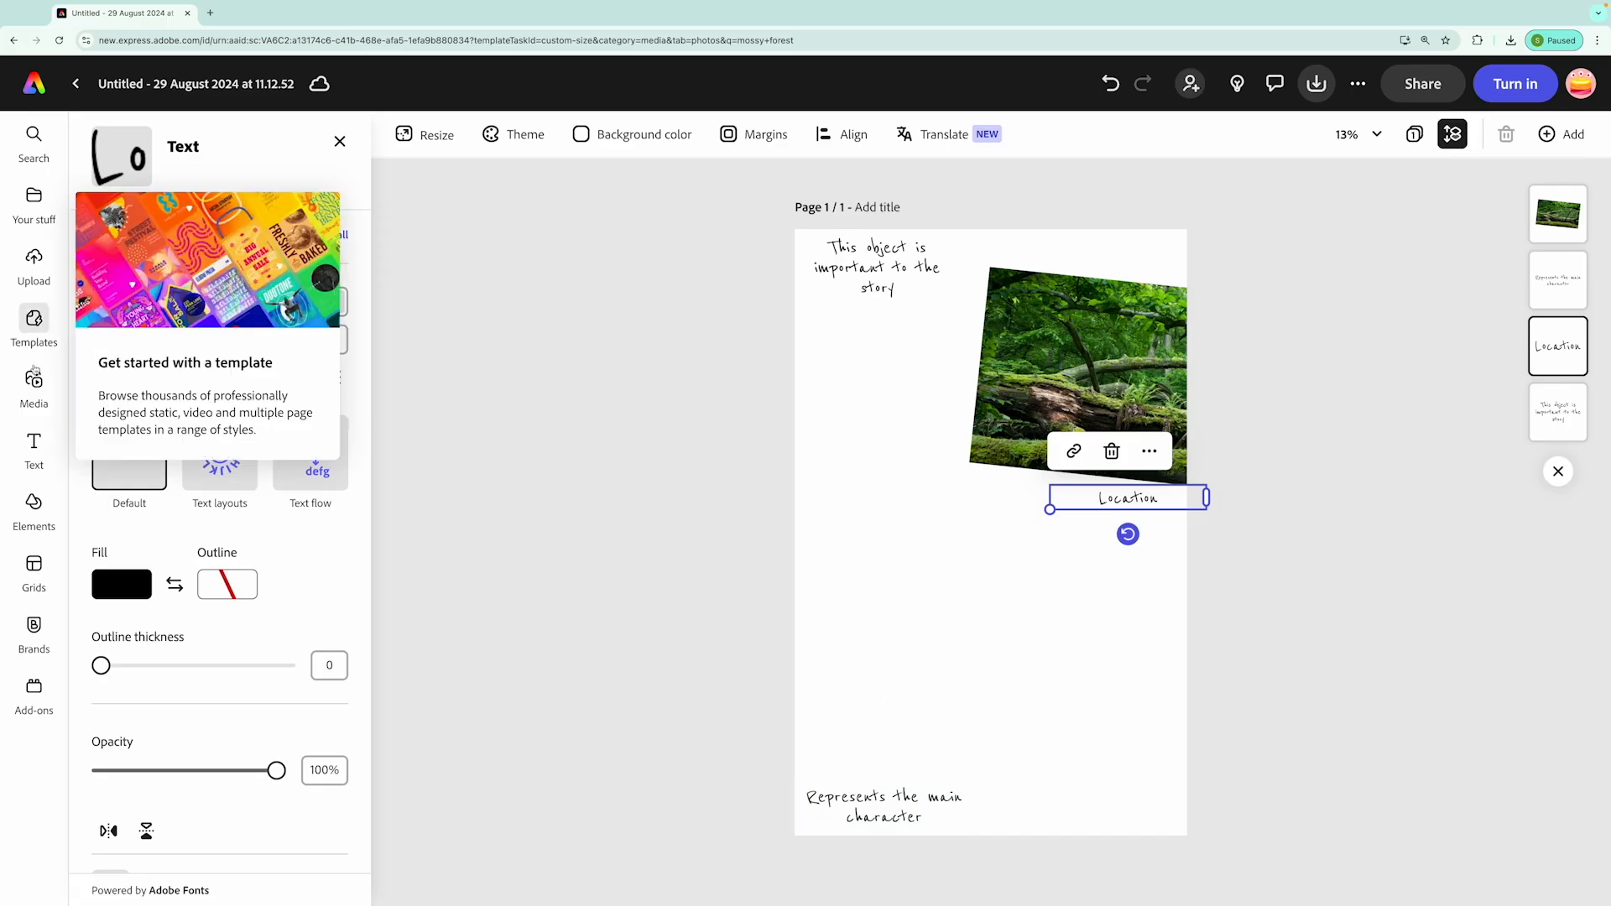
Generate a Portrait (3:4) image with Text to image from the prompt "caveman boy in a forest"
{"action": "left_click", "coordinate": [33, 382]}
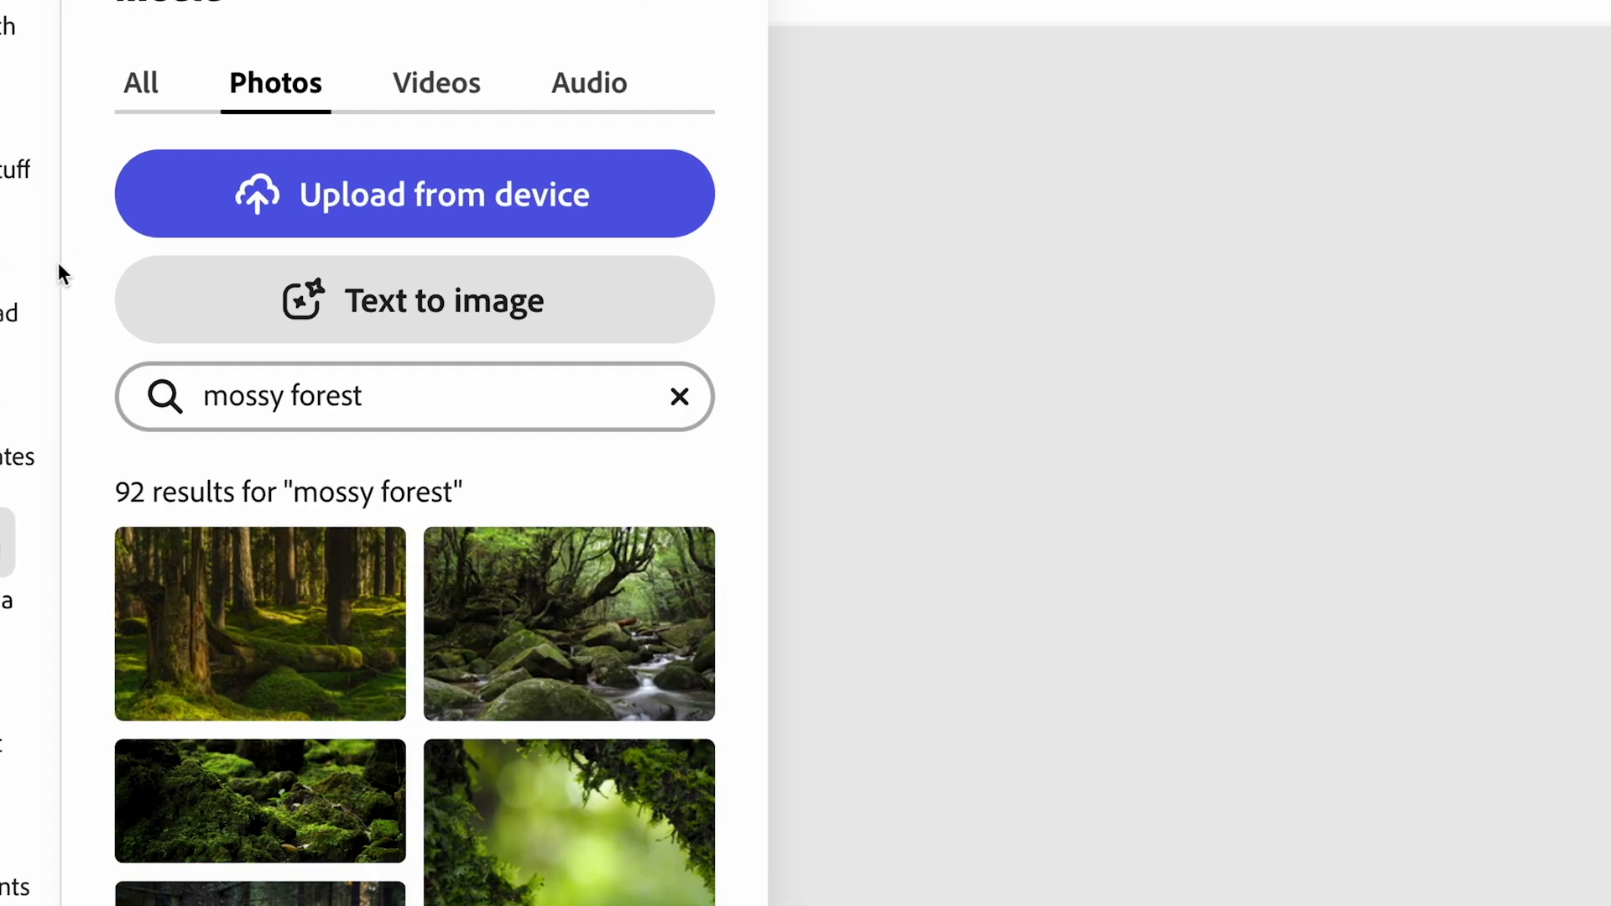
{"action": "left_click", "coordinate": [415, 309]}
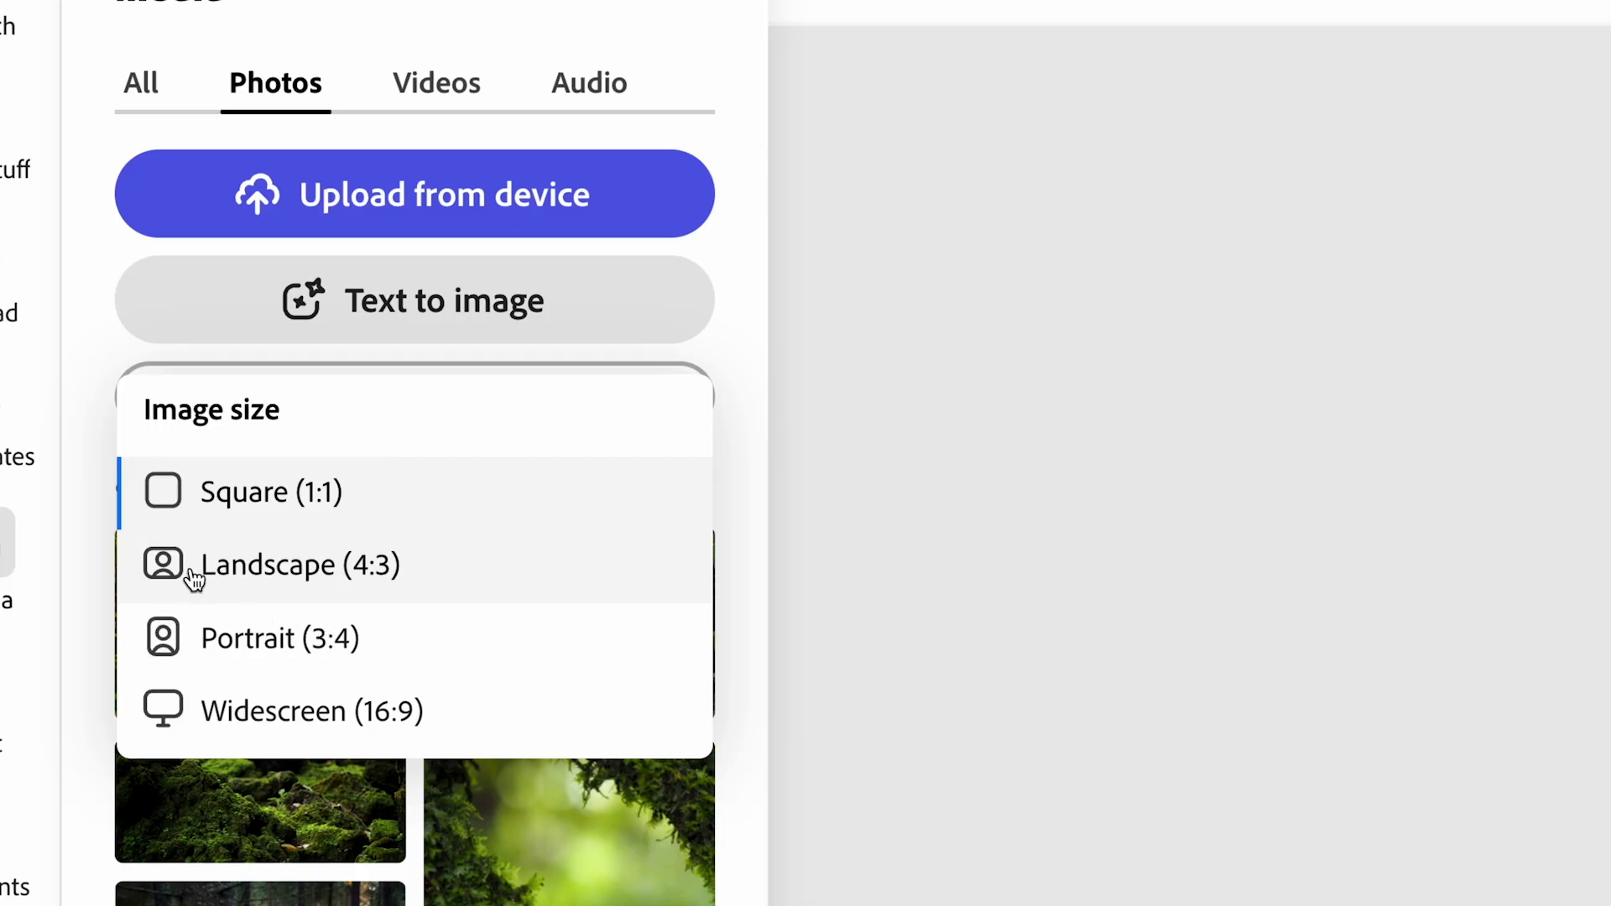
{"action": "left_click", "coordinate": [260, 636]}
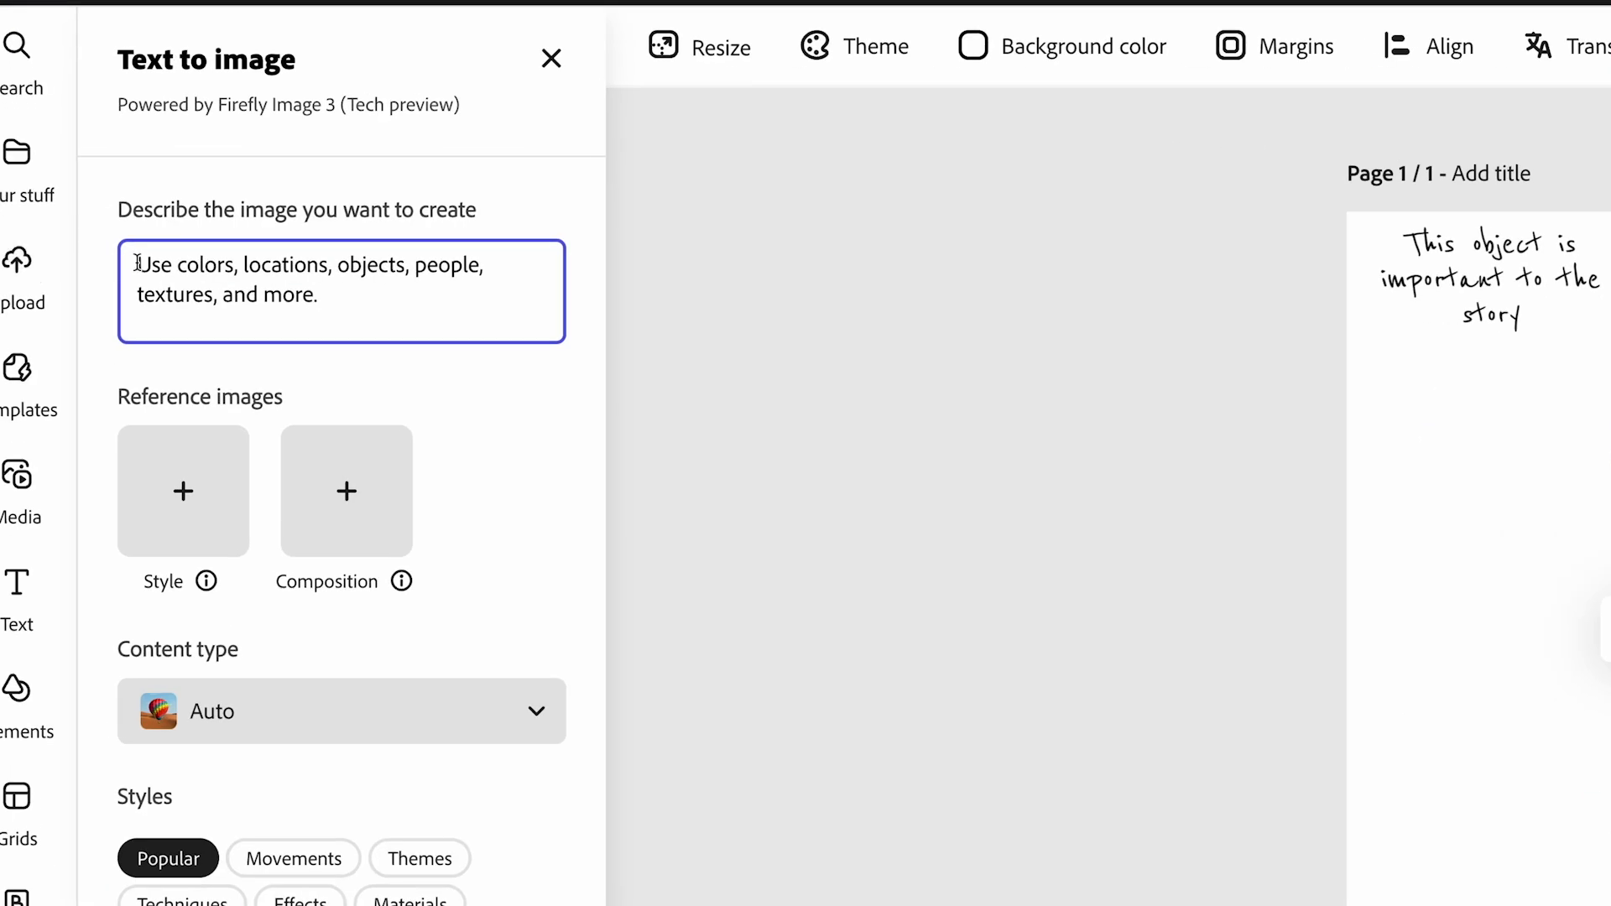
{"action": "type", "text": "caveman boy in a for"}
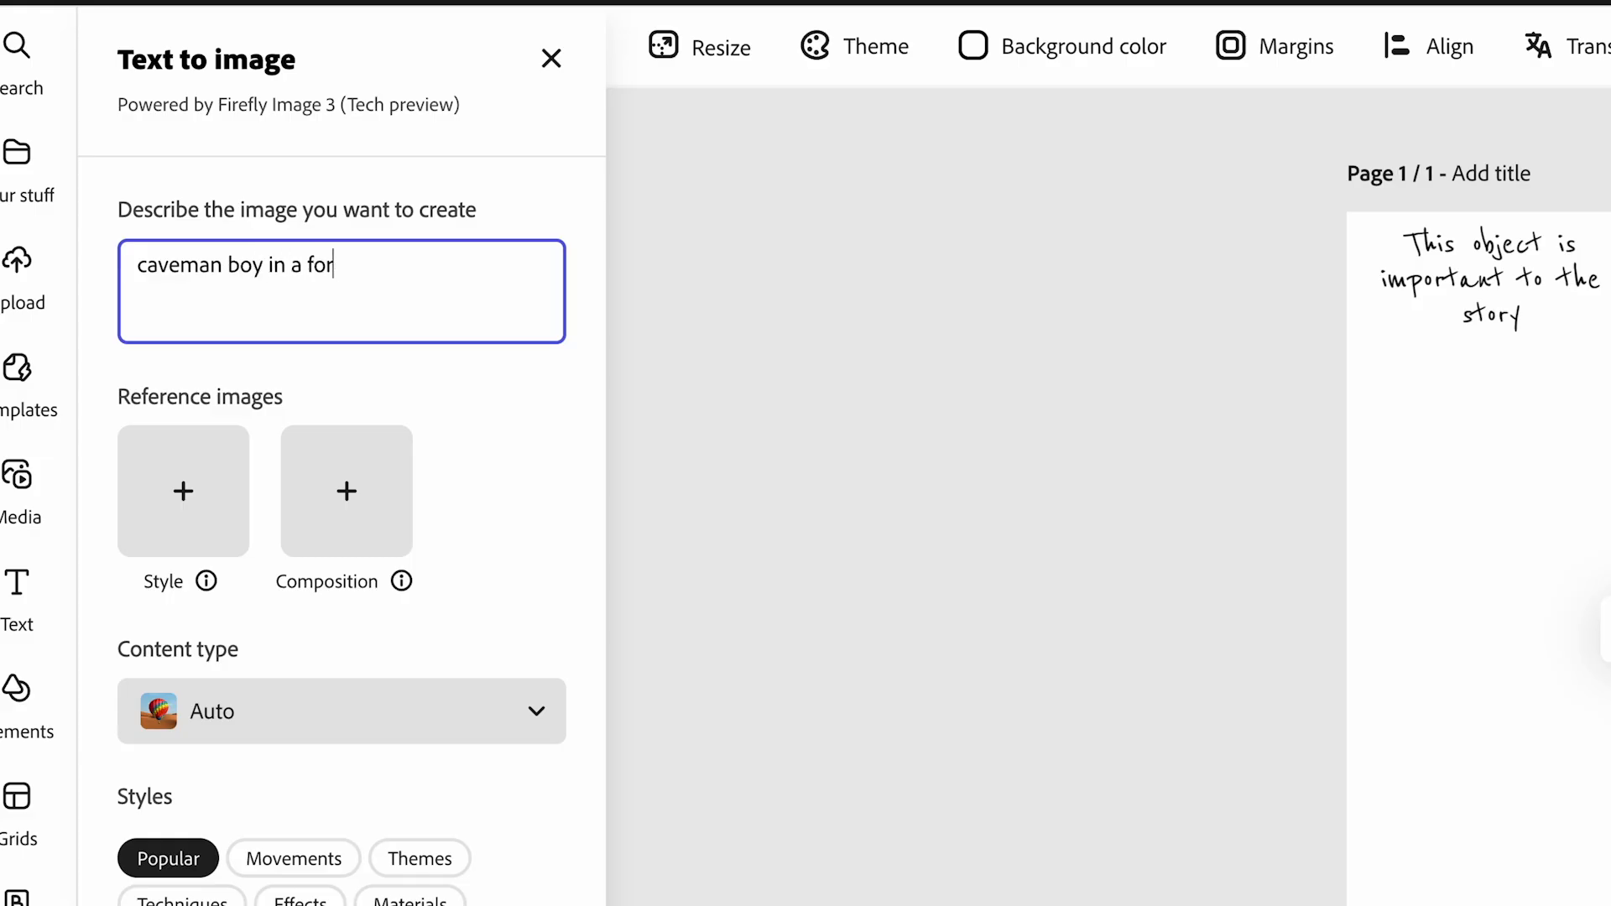
{"action": "type", "text": "est"}
{"action": "left_click", "coordinate": [201, 856]}
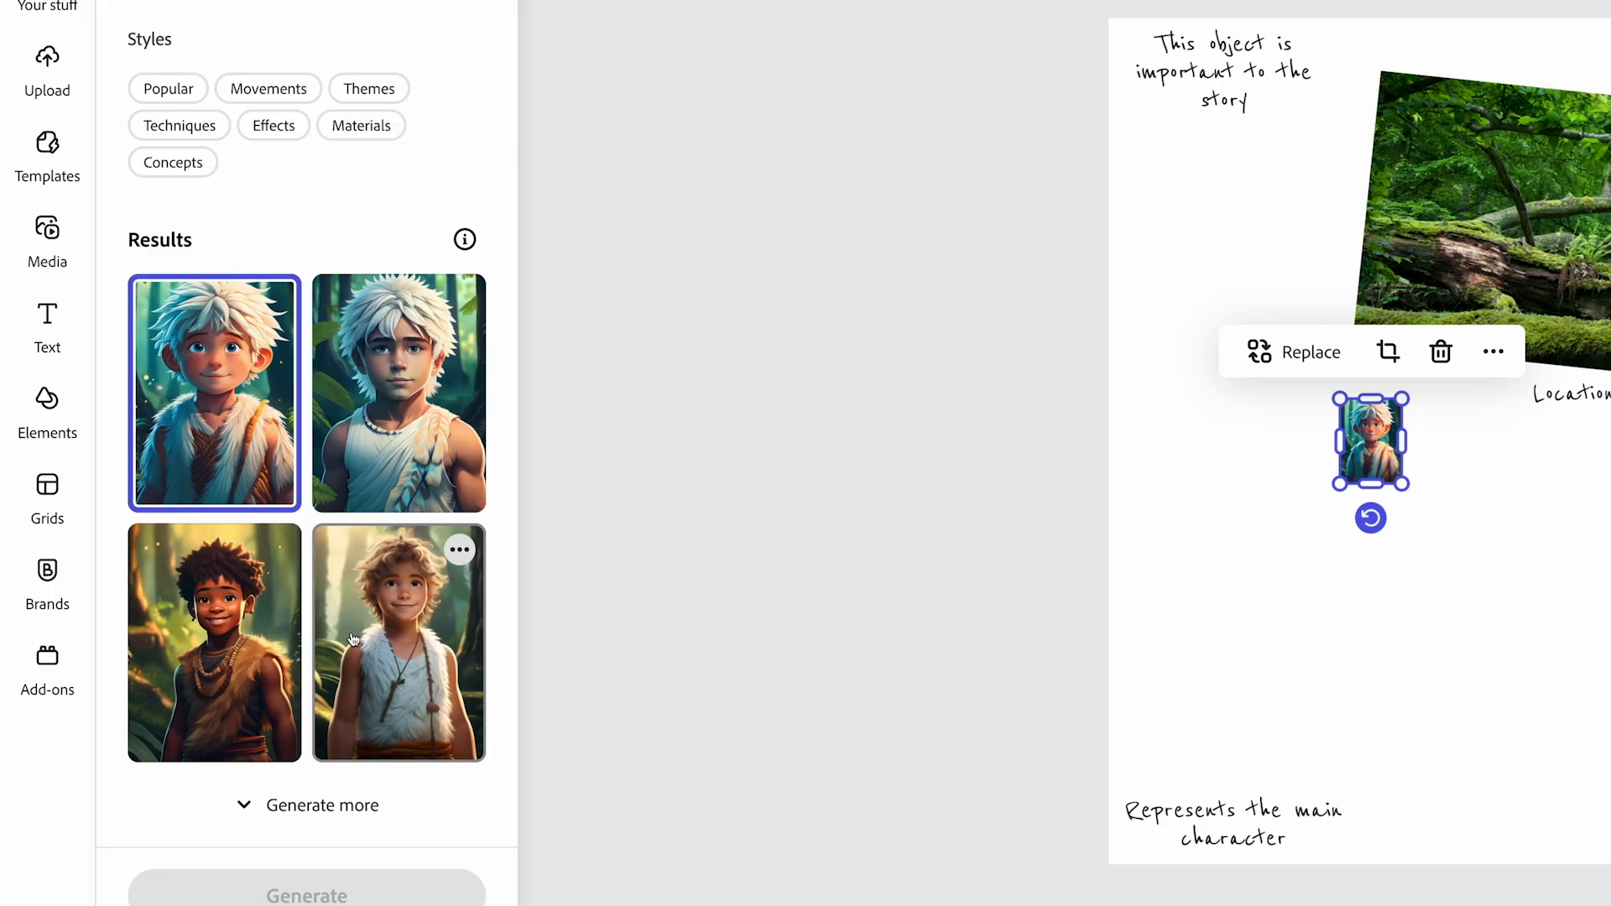
Choose the generated blond boy in the white fur vest and enlarge the image above the main character caption
{"action": "left_click", "coordinate": [447, 690]}
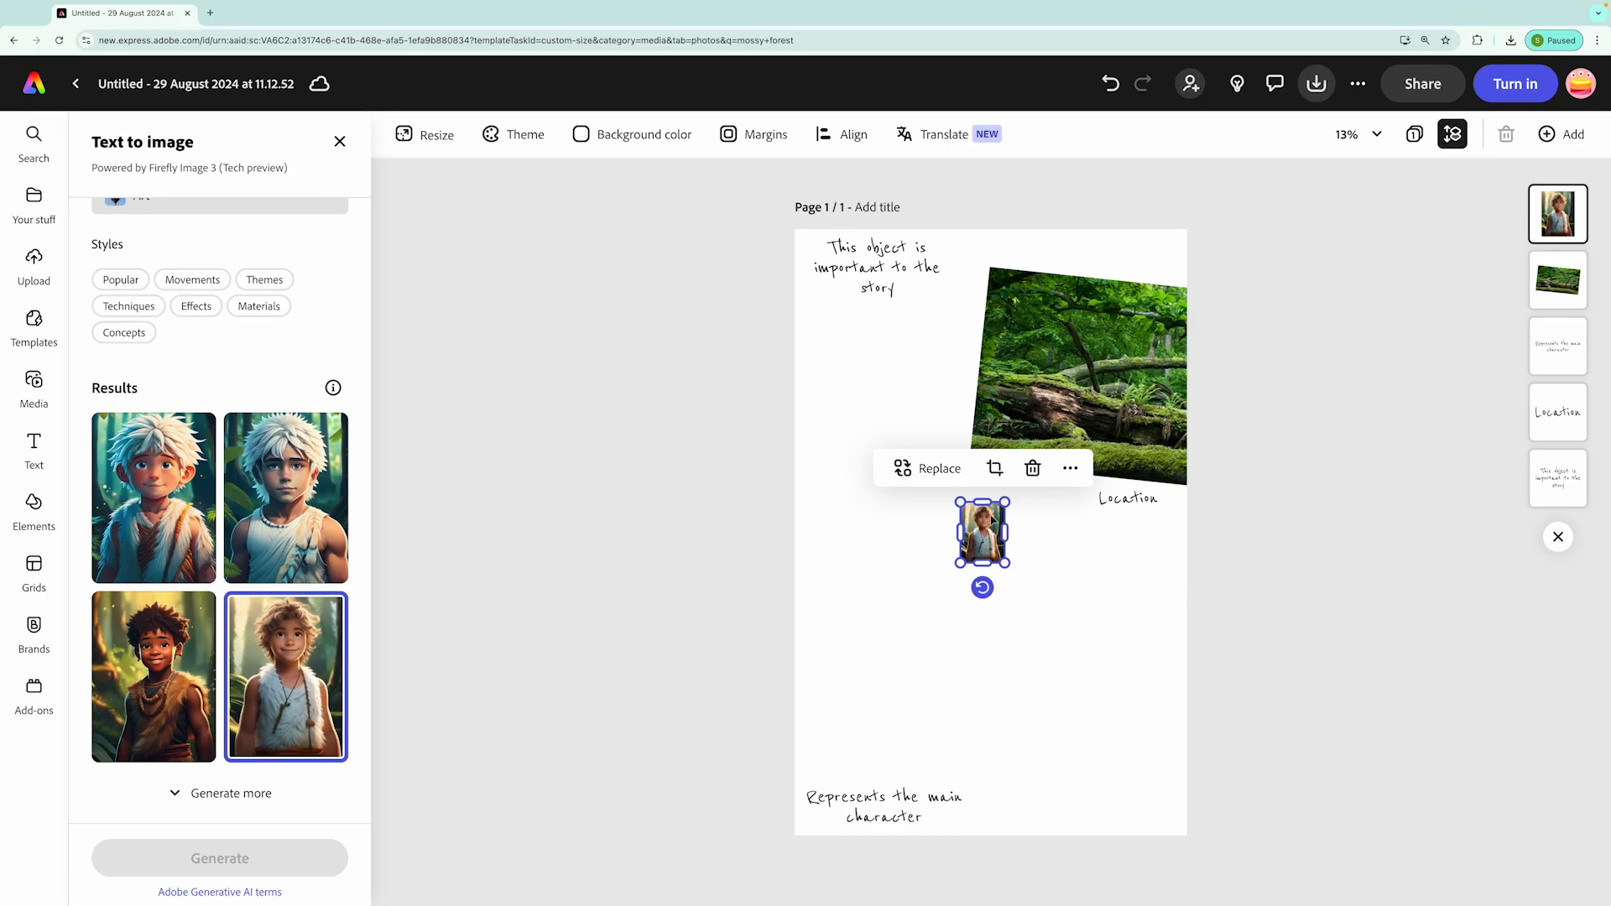
{"action": "left_click_drag", "start_coordinate": [992, 521], "coordinate": [1100, 377]}
{"action": "left_click_drag", "start_coordinate": [1026, 454], "coordinate": [889, 575]}
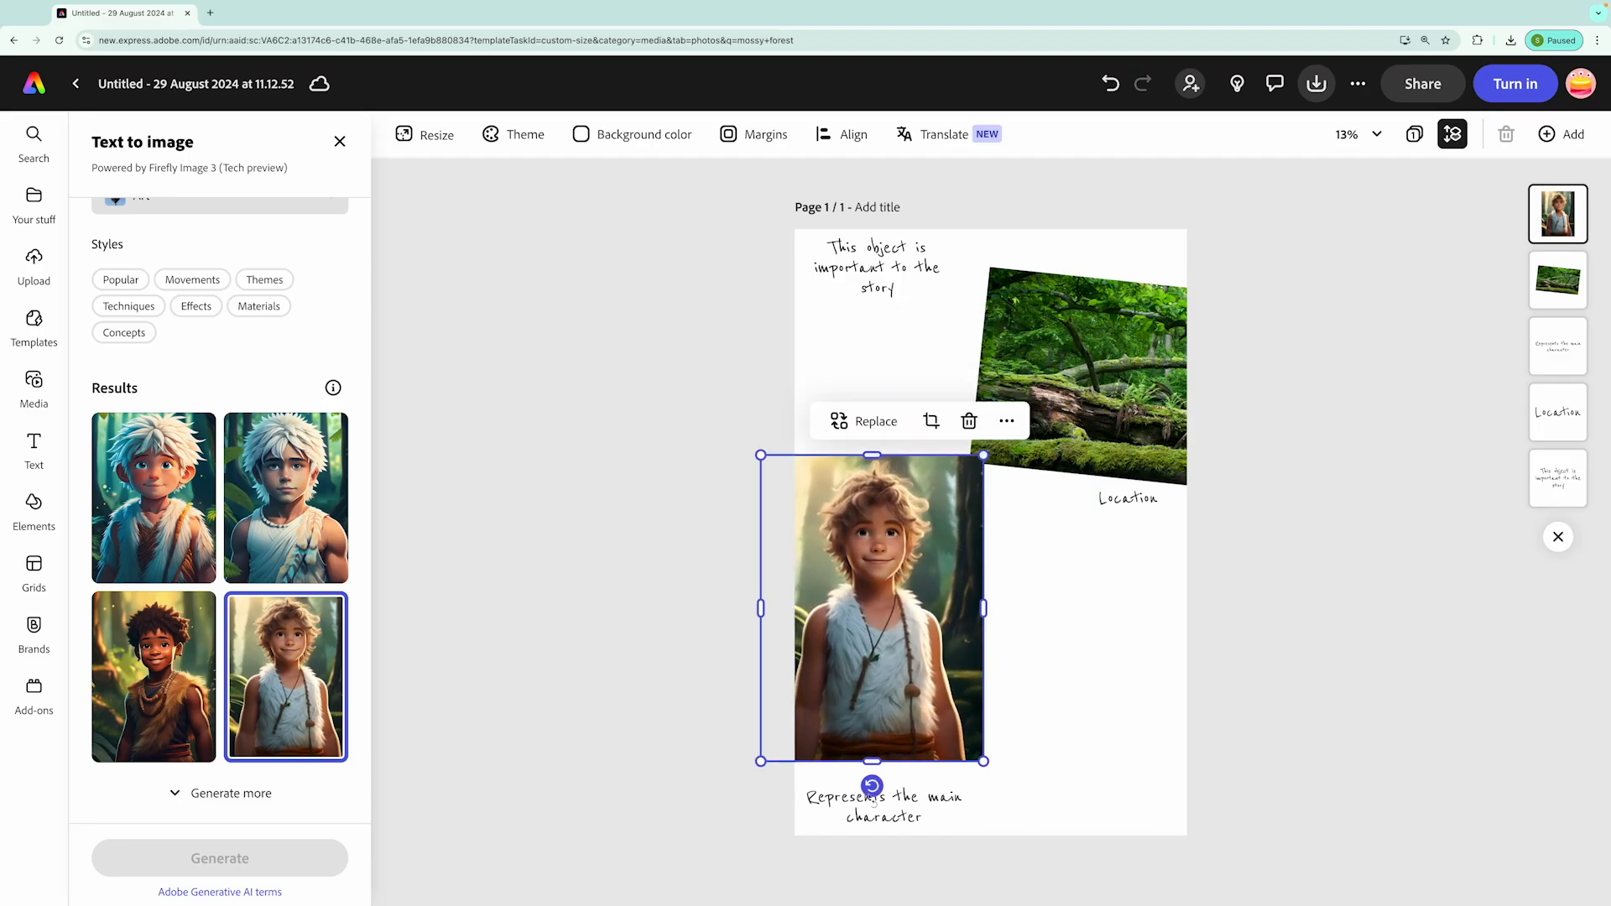
Tilt the boy's image slightly counterclockwise and nudge it down towards the caption beneath it
{"action": "left_click_drag", "start_coordinate": [872, 787], "coordinate": [887, 781]}
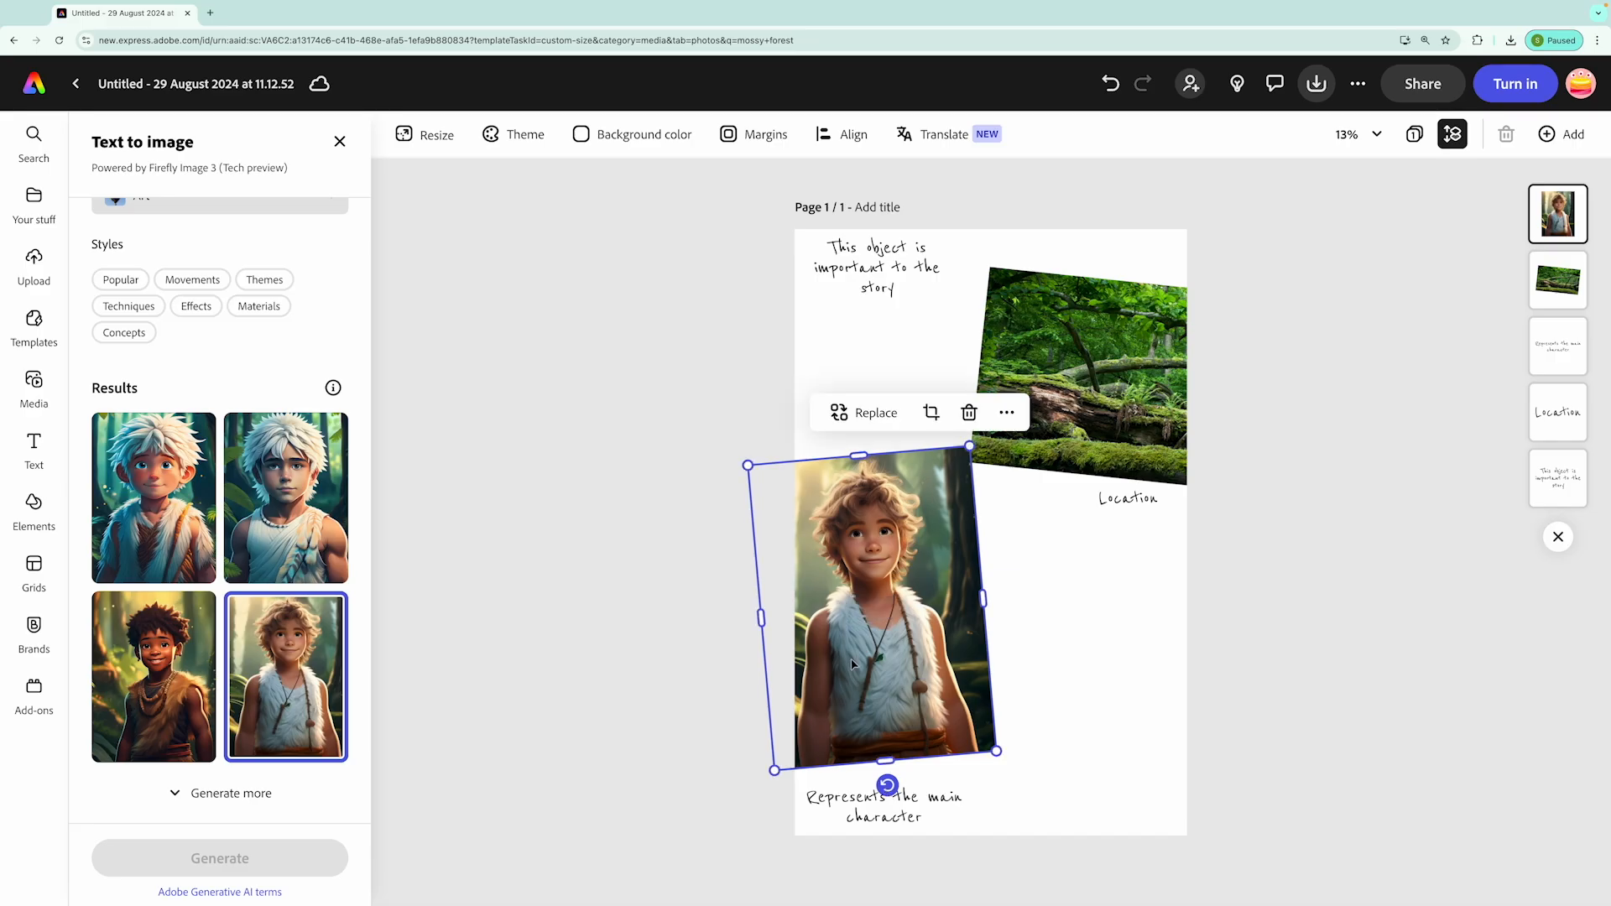
{"action": "left_click_drag", "start_coordinate": [845, 666], "coordinate": [856, 669]}
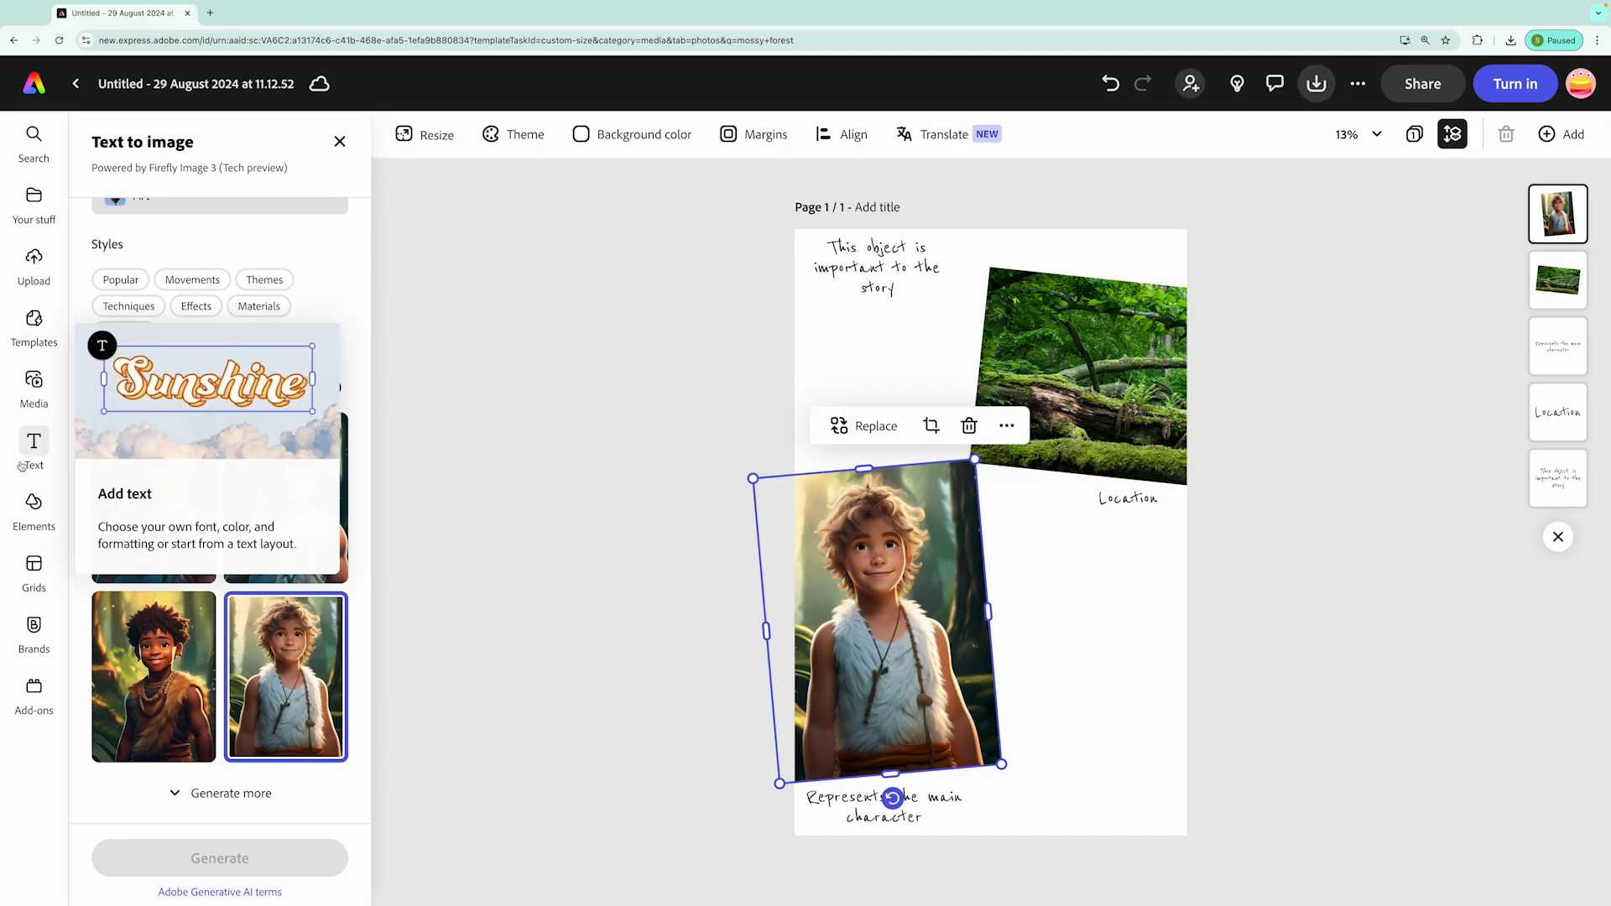
Add the photo of a single whole silver fish on white from a stock photo search for "fish" and remove its background
{"action": "left_click", "coordinate": [33, 384]}
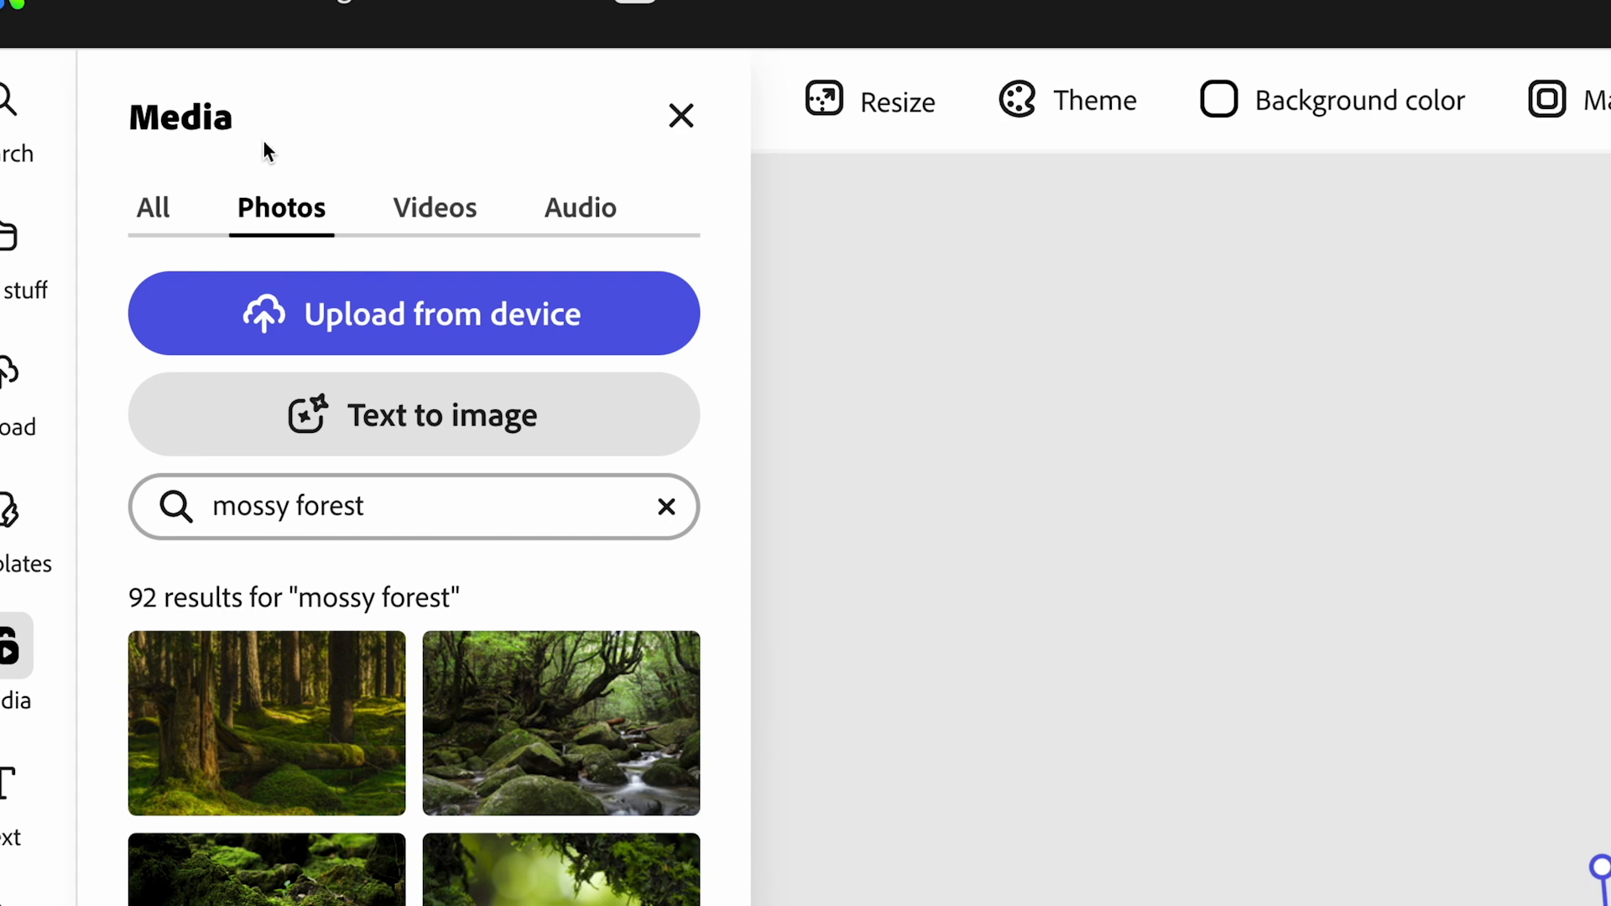
{"action": "left_click", "coordinate": [666, 511]}
{"action": "type", "text": "fi"}
{"action": "key", "text": "Return"}
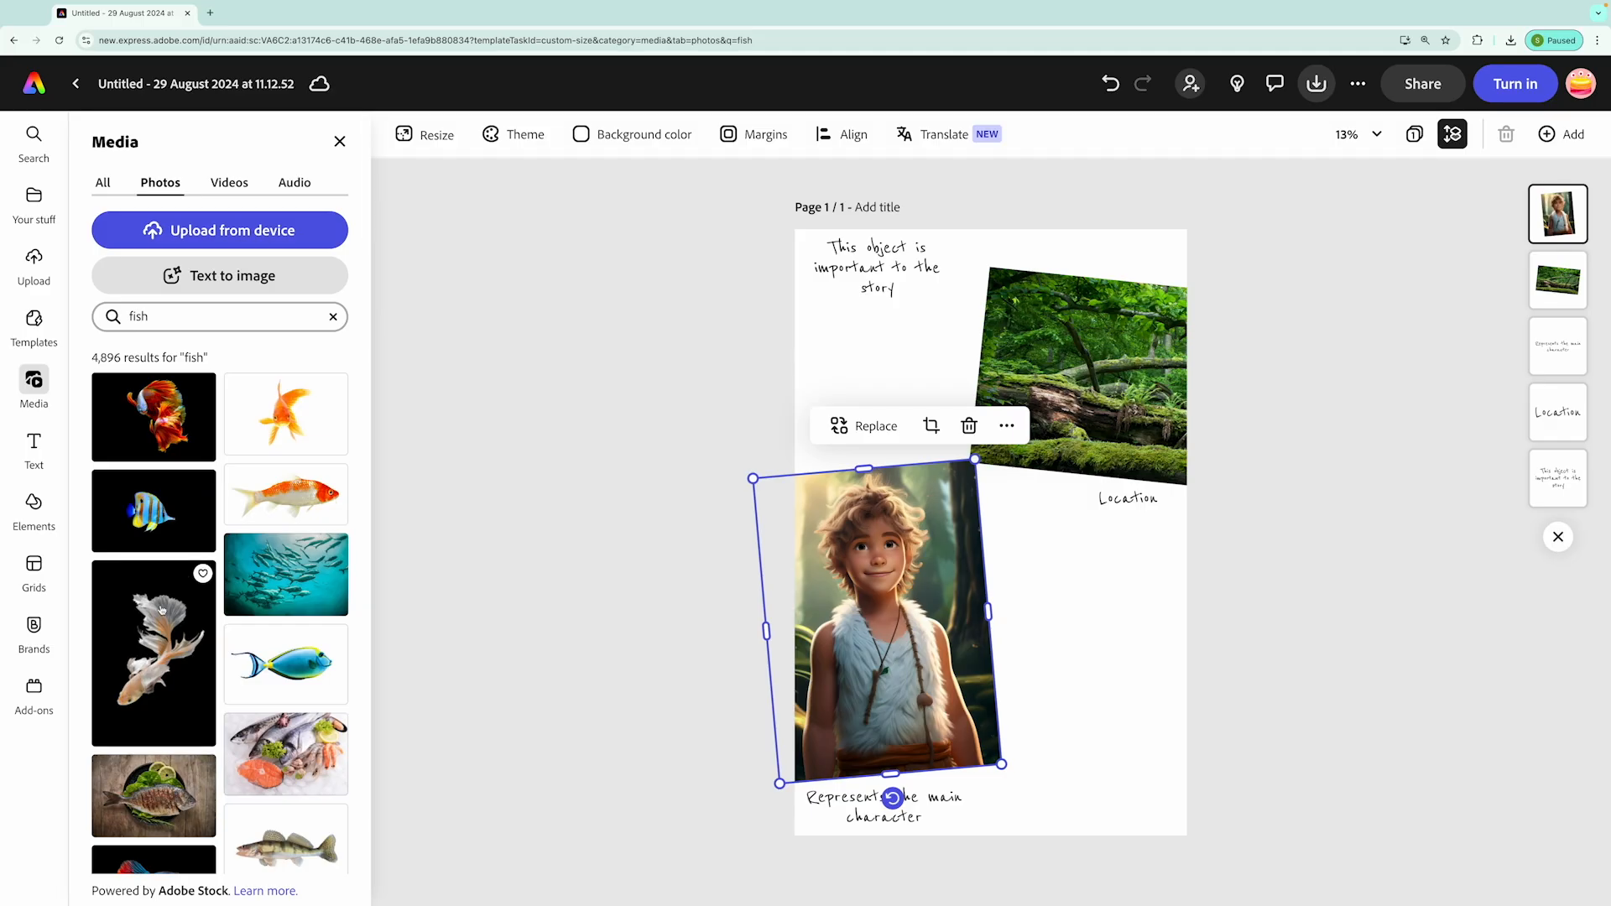
{"action": "scroll", "coordinate": [162, 610], "scroll_direction": "down", "scroll_amount": 3}
{"action": "scroll", "coordinate": [155, 671], "scroll_direction": "down", "scroll_amount": 4}
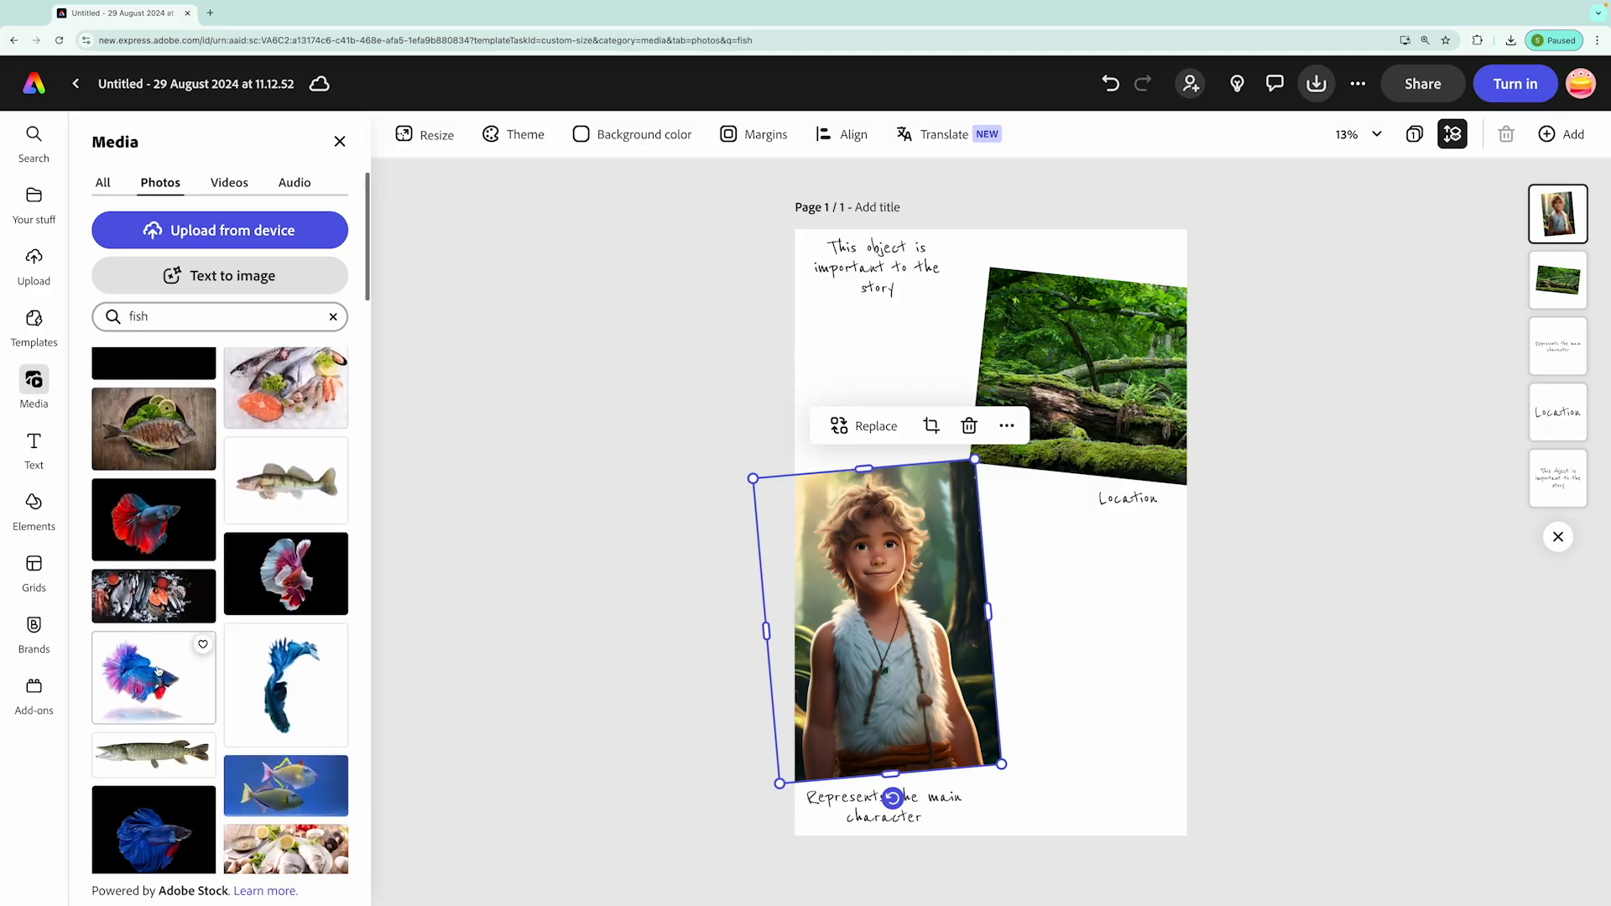
{"action": "scroll", "coordinate": [162, 672], "scroll_direction": "down", "scroll_amount": 4}
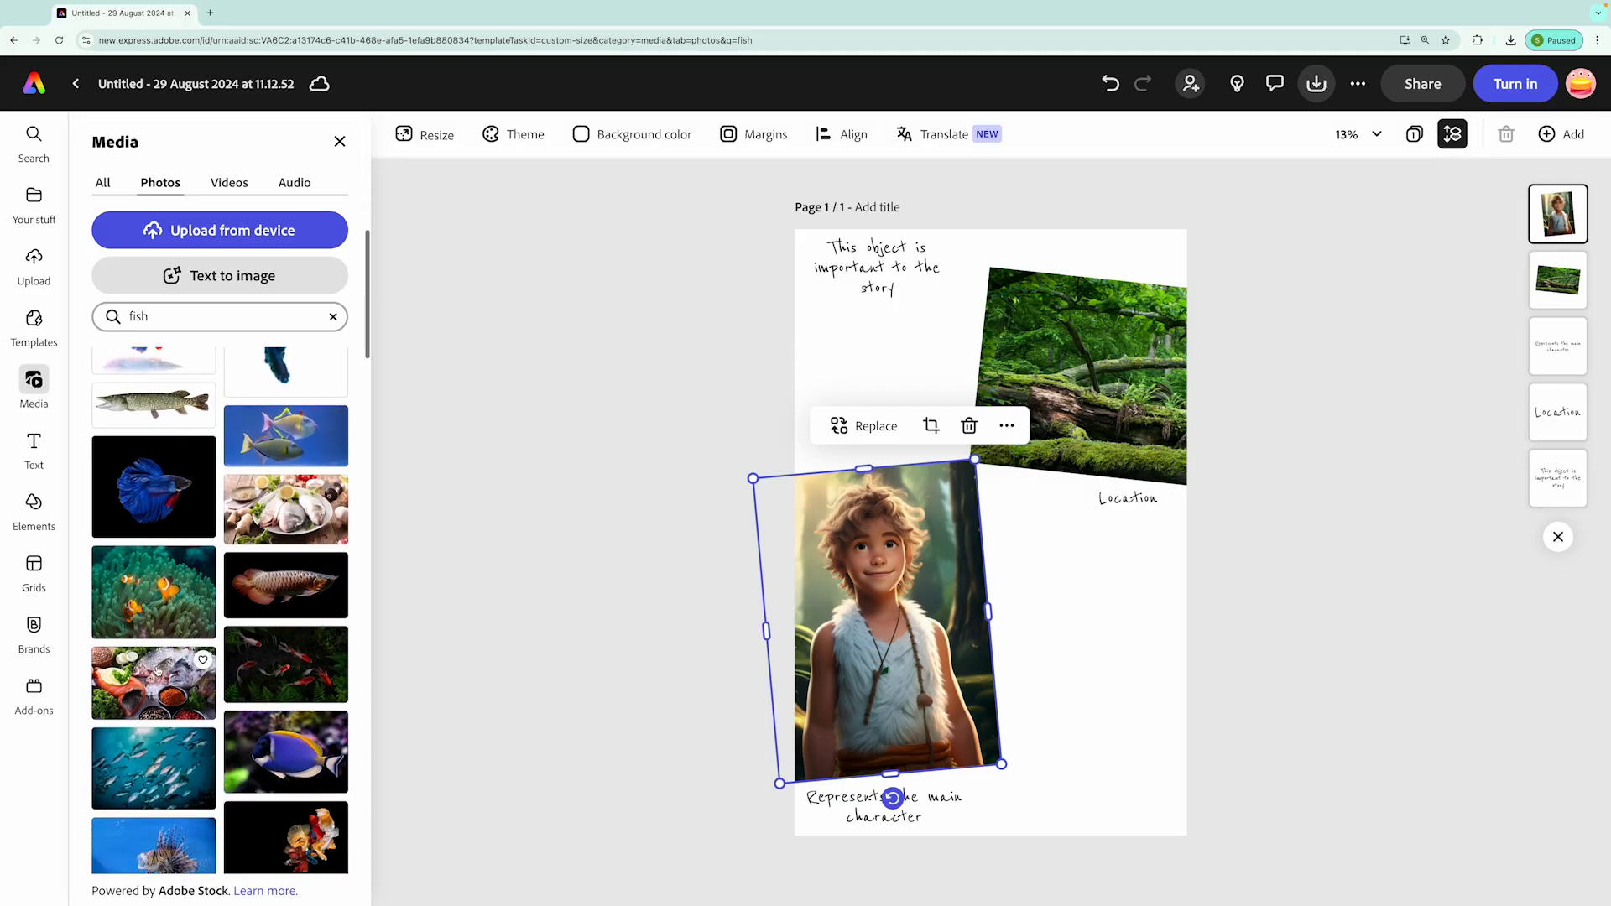
{"action": "scroll", "coordinate": [198, 661], "scroll_direction": "down", "scroll_amount": 5}
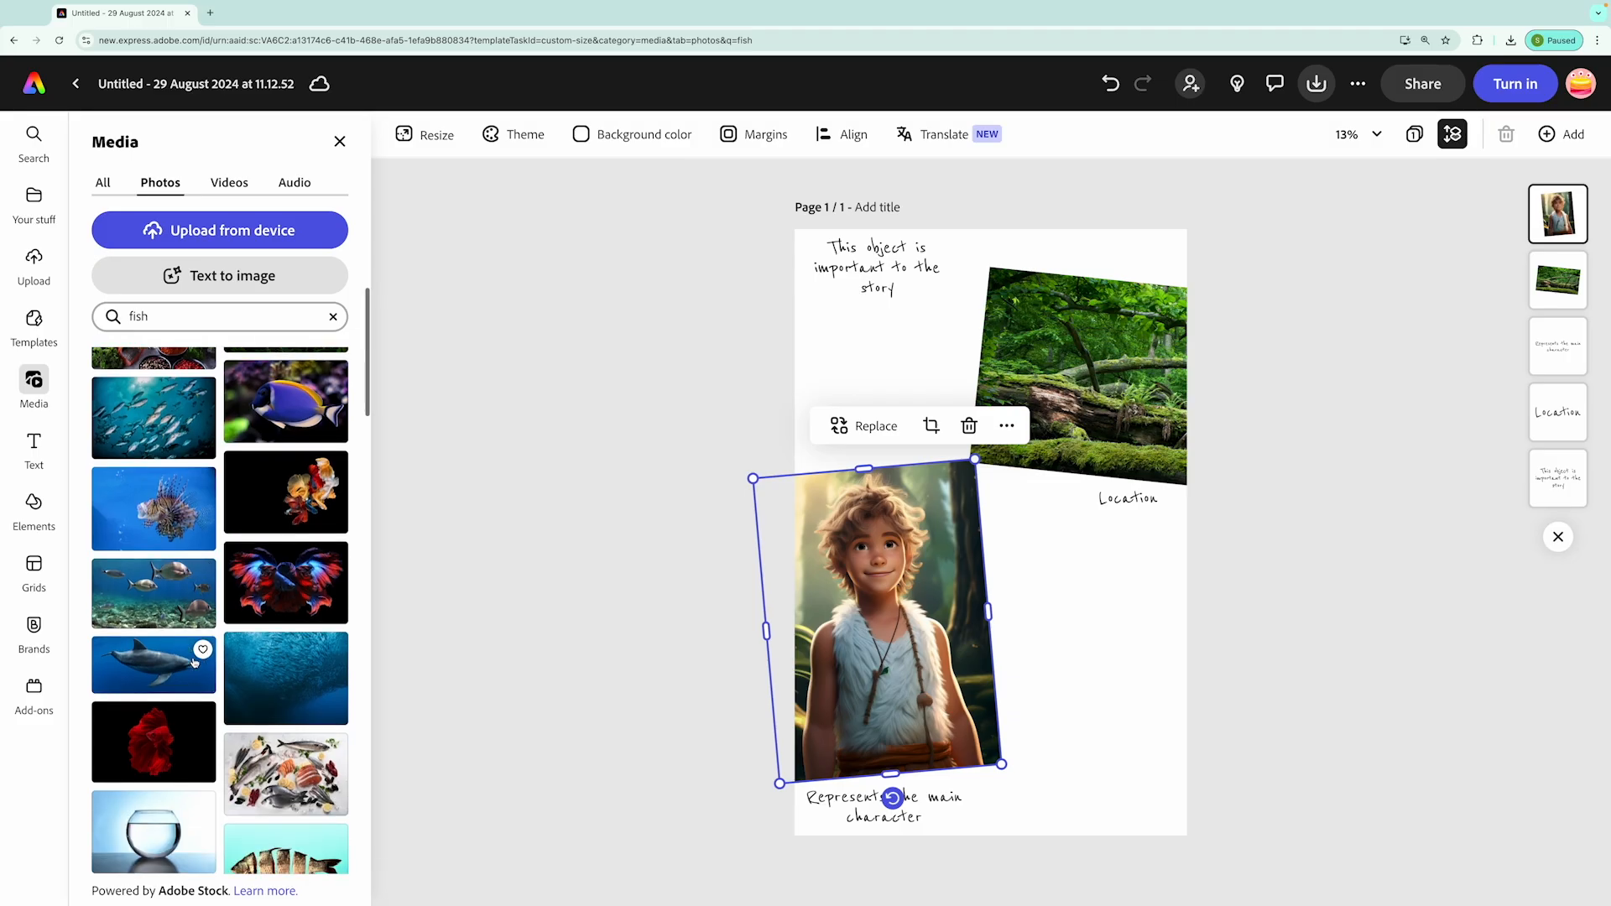
{"action": "scroll", "coordinate": [196, 663], "scroll_direction": "down", "scroll_amount": 6}
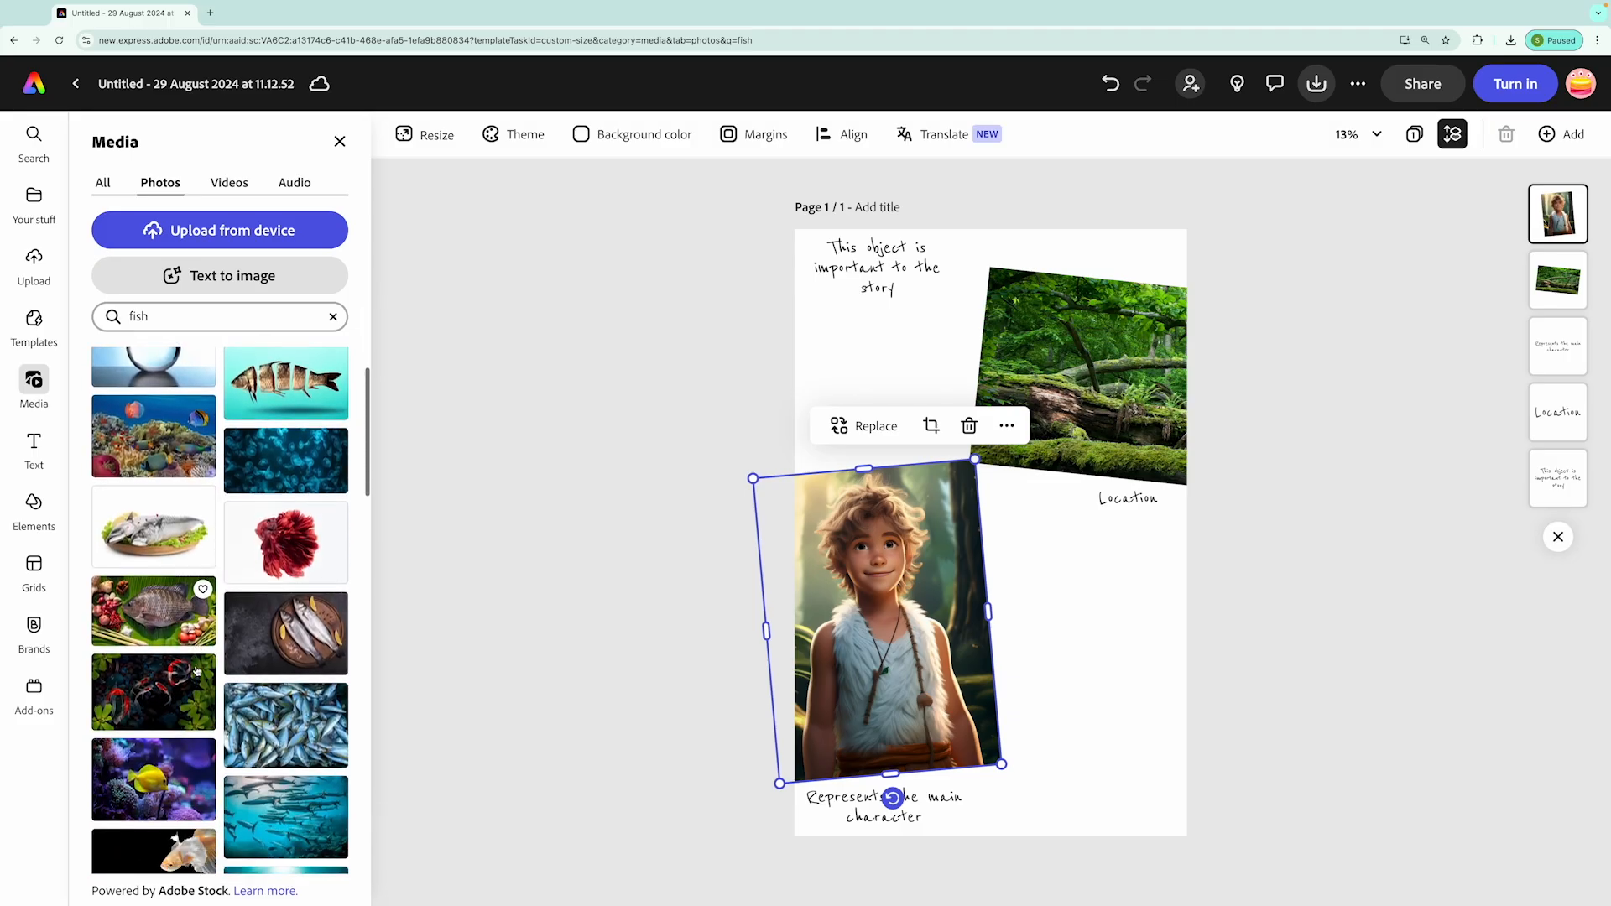
{"action": "scroll", "coordinate": [197, 671], "scroll_direction": "down", "scroll_amount": 3}
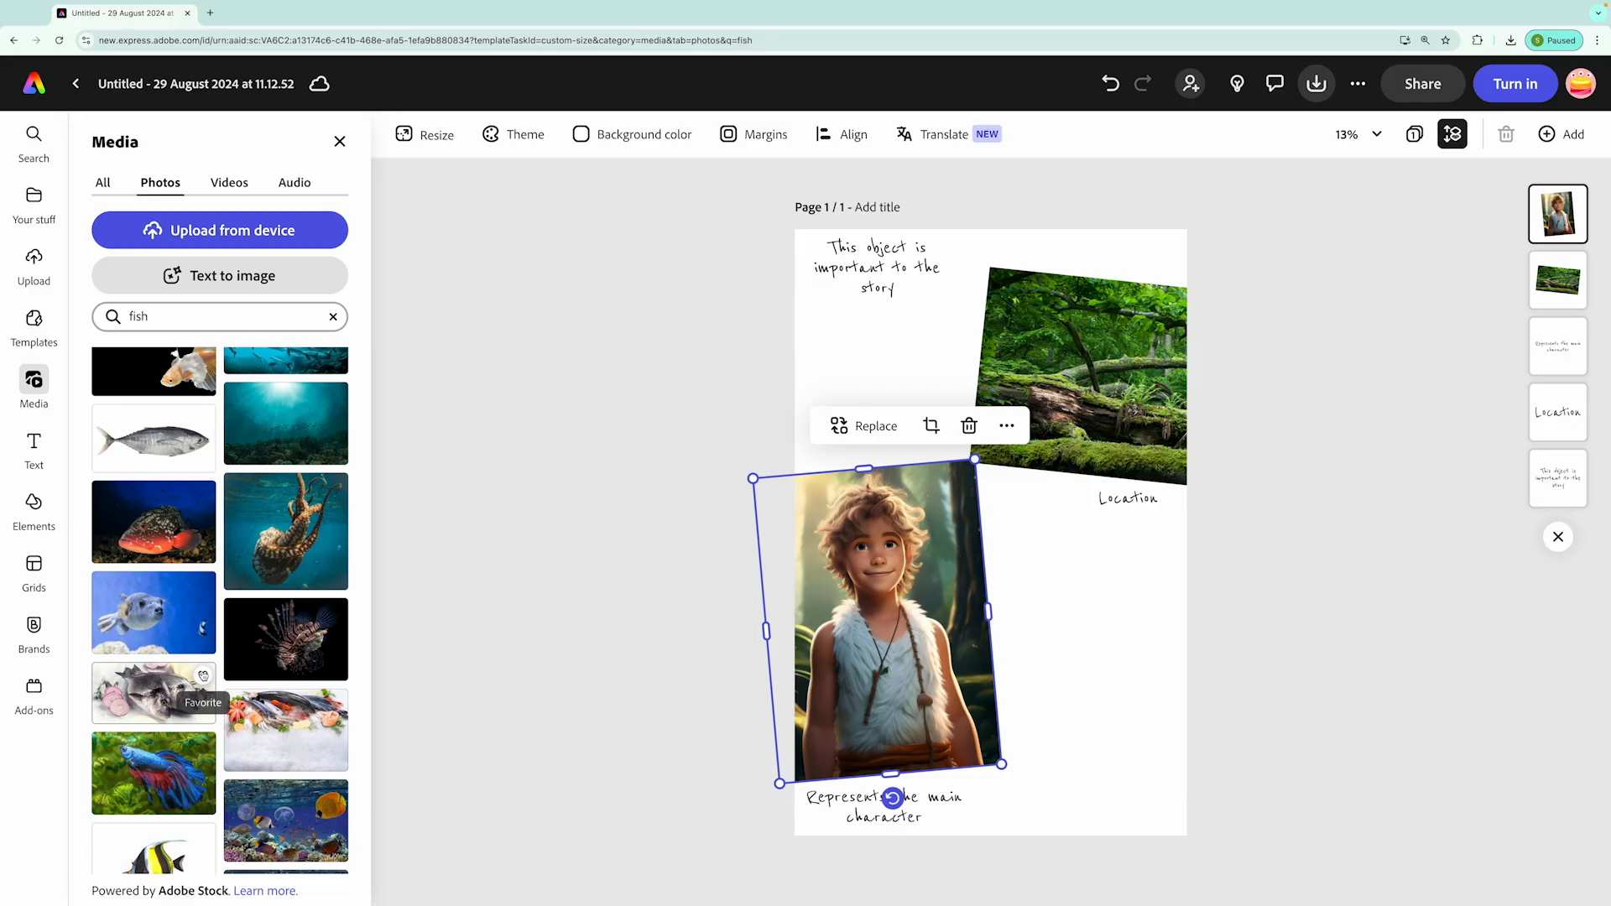
{"action": "scroll", "coordinate": [202, 677], "scroll_direction": "down", "scroll_amount": 4}
{"action": "scroll", "coordinate": [199, 679], "scroll_direction": "down", "scroll_amount": 4}
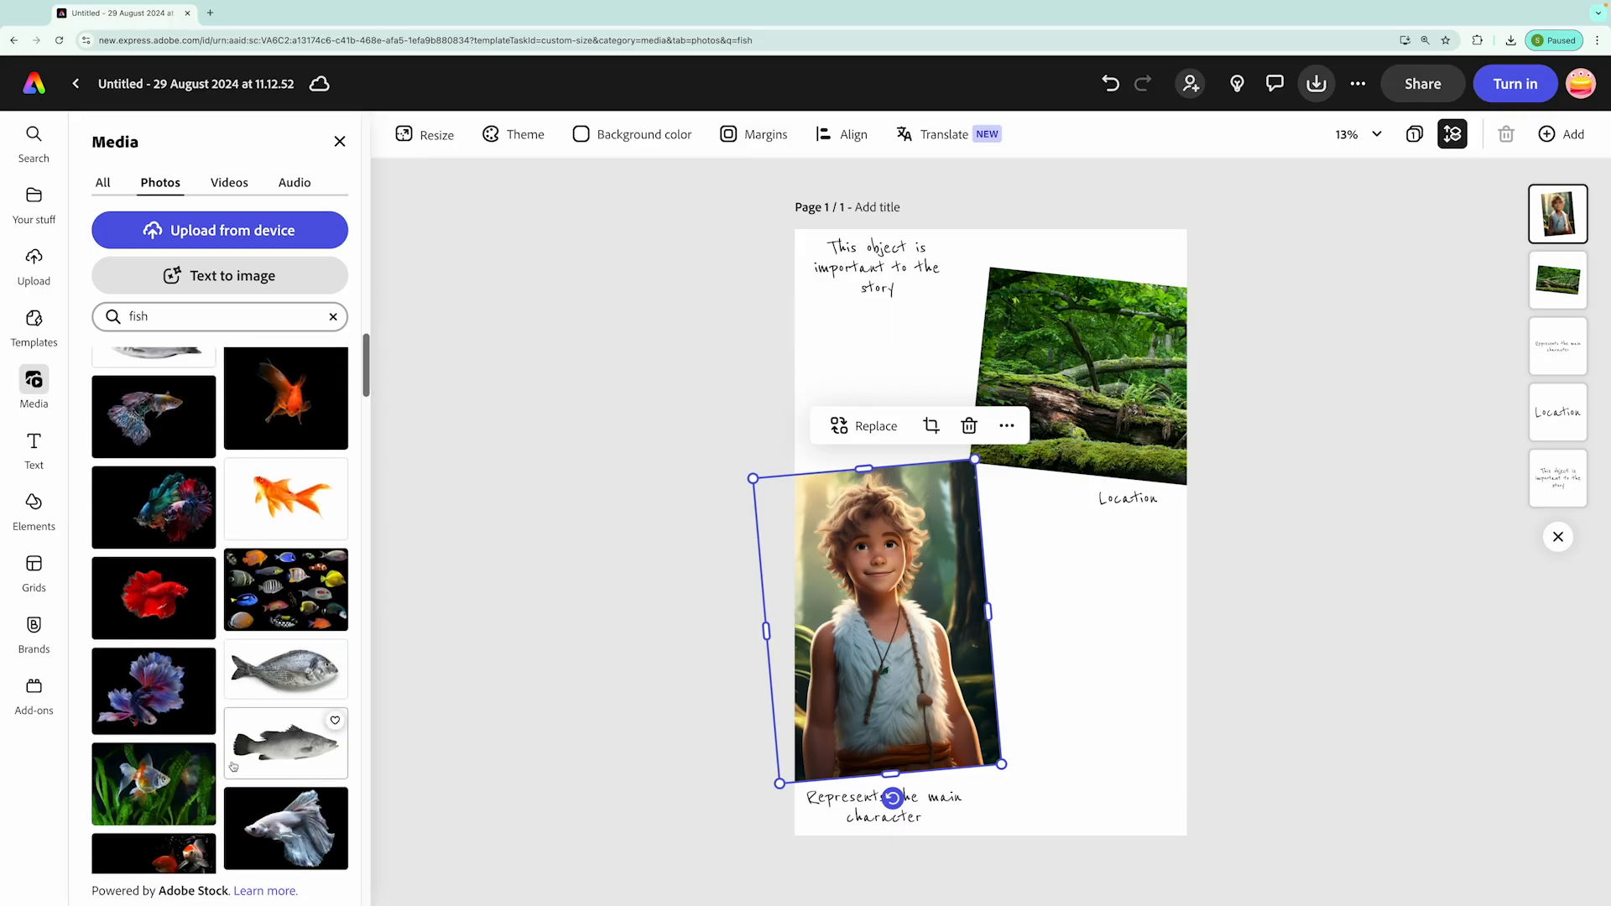
{"action": "left_click", "coordinate": [285, 683]}
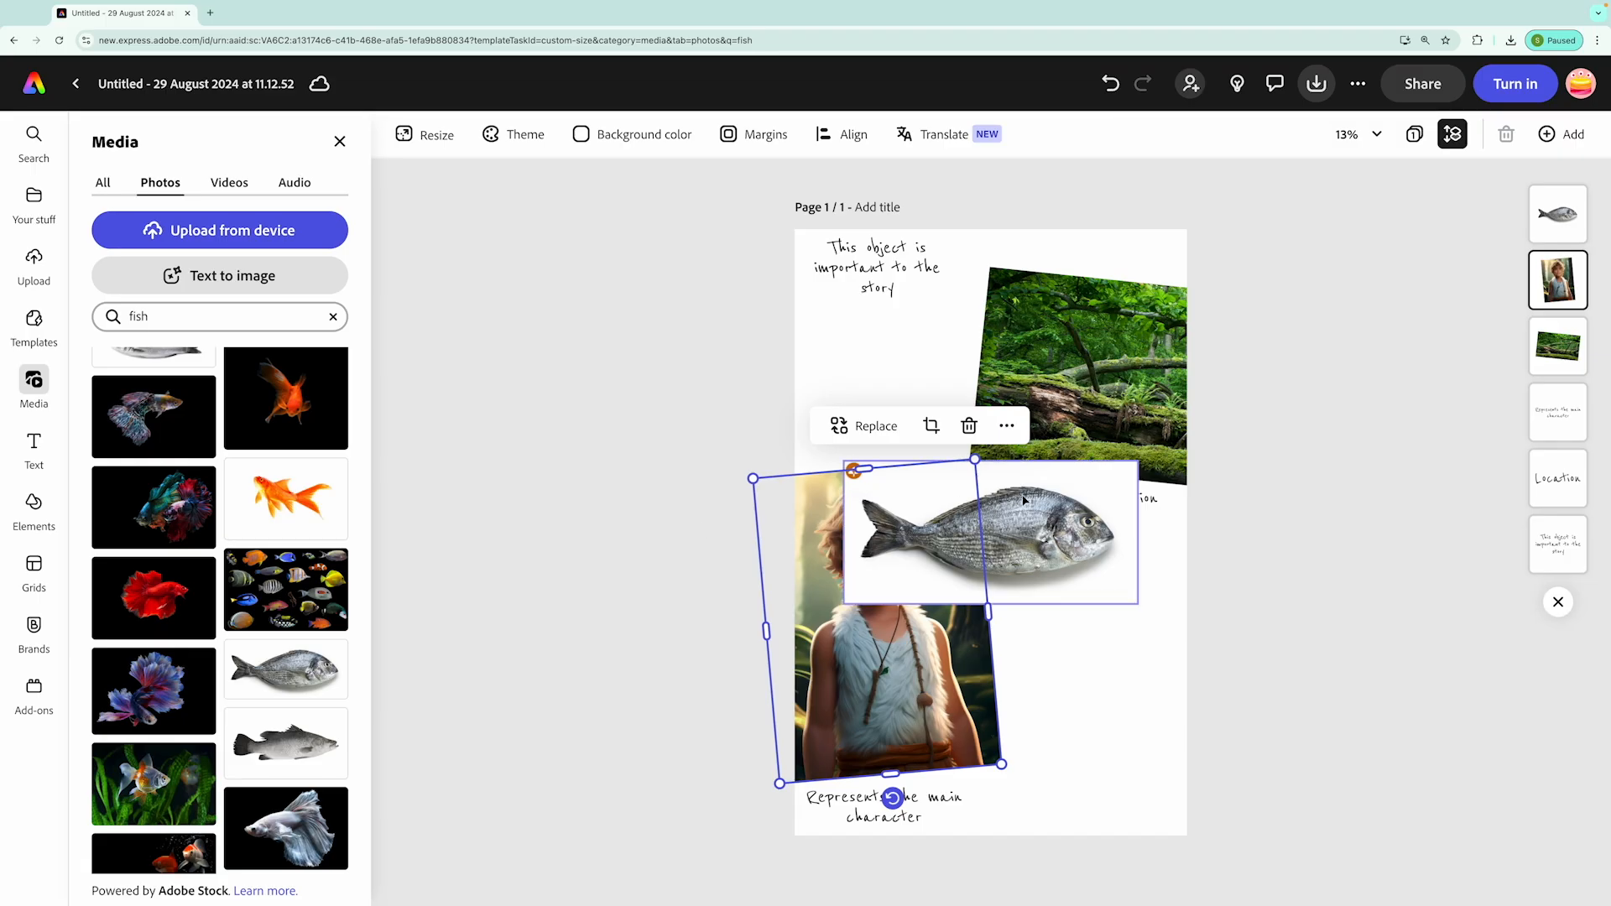
{"action": "left_click_drag", "start_coordinate": [1023, 501], "coordinate": [1043, 382]}
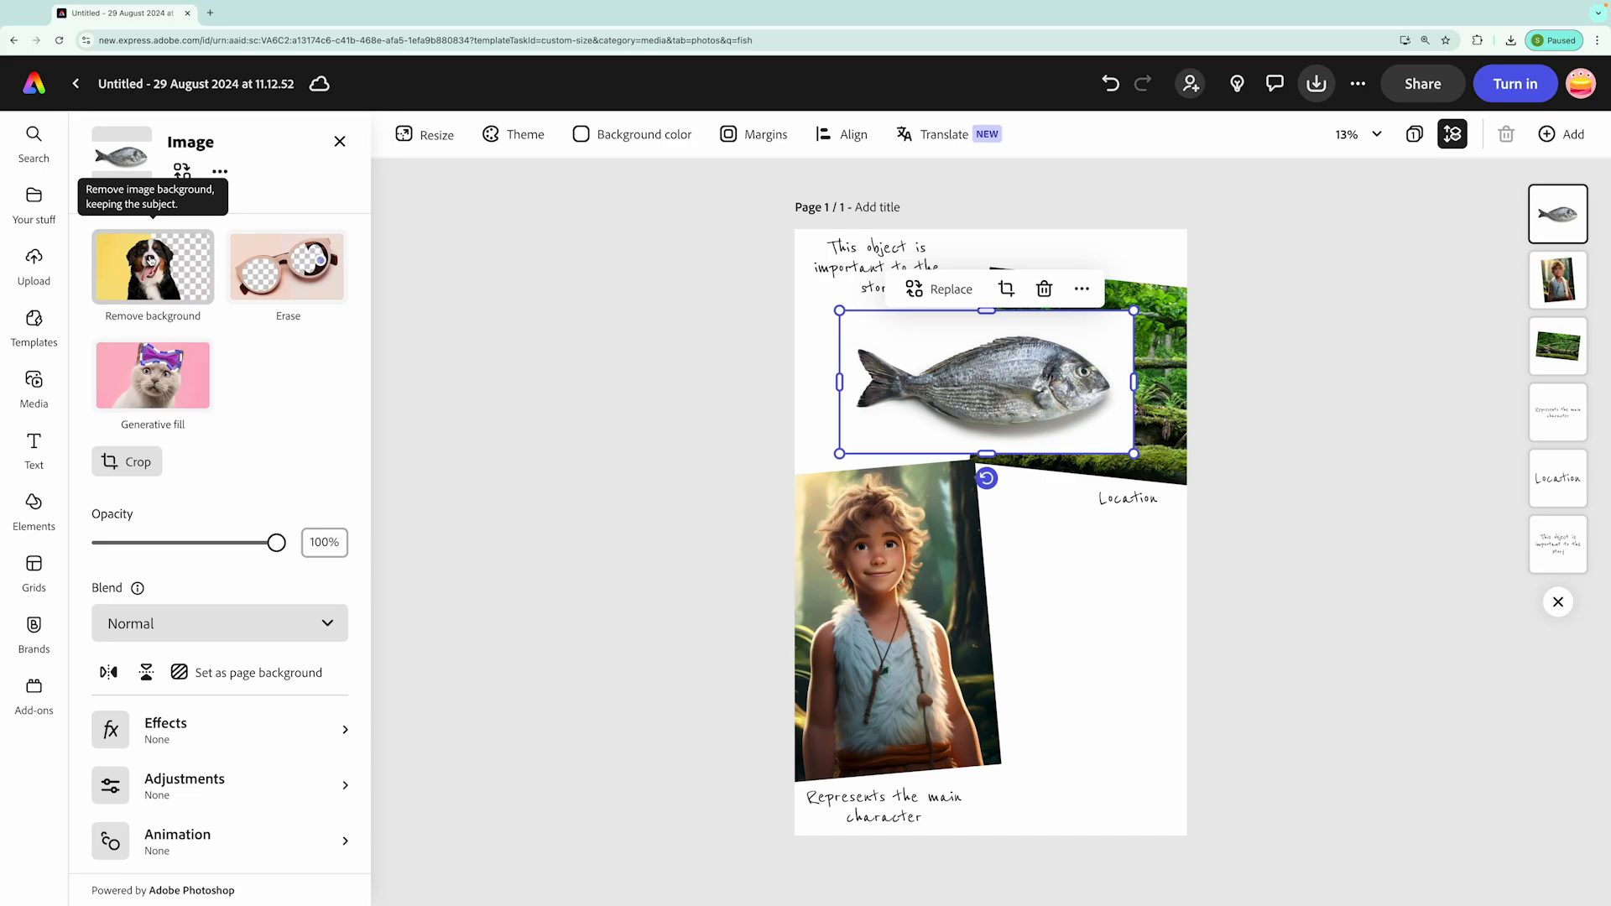
{"action": "left_click", "coordinate": [267, 273]}
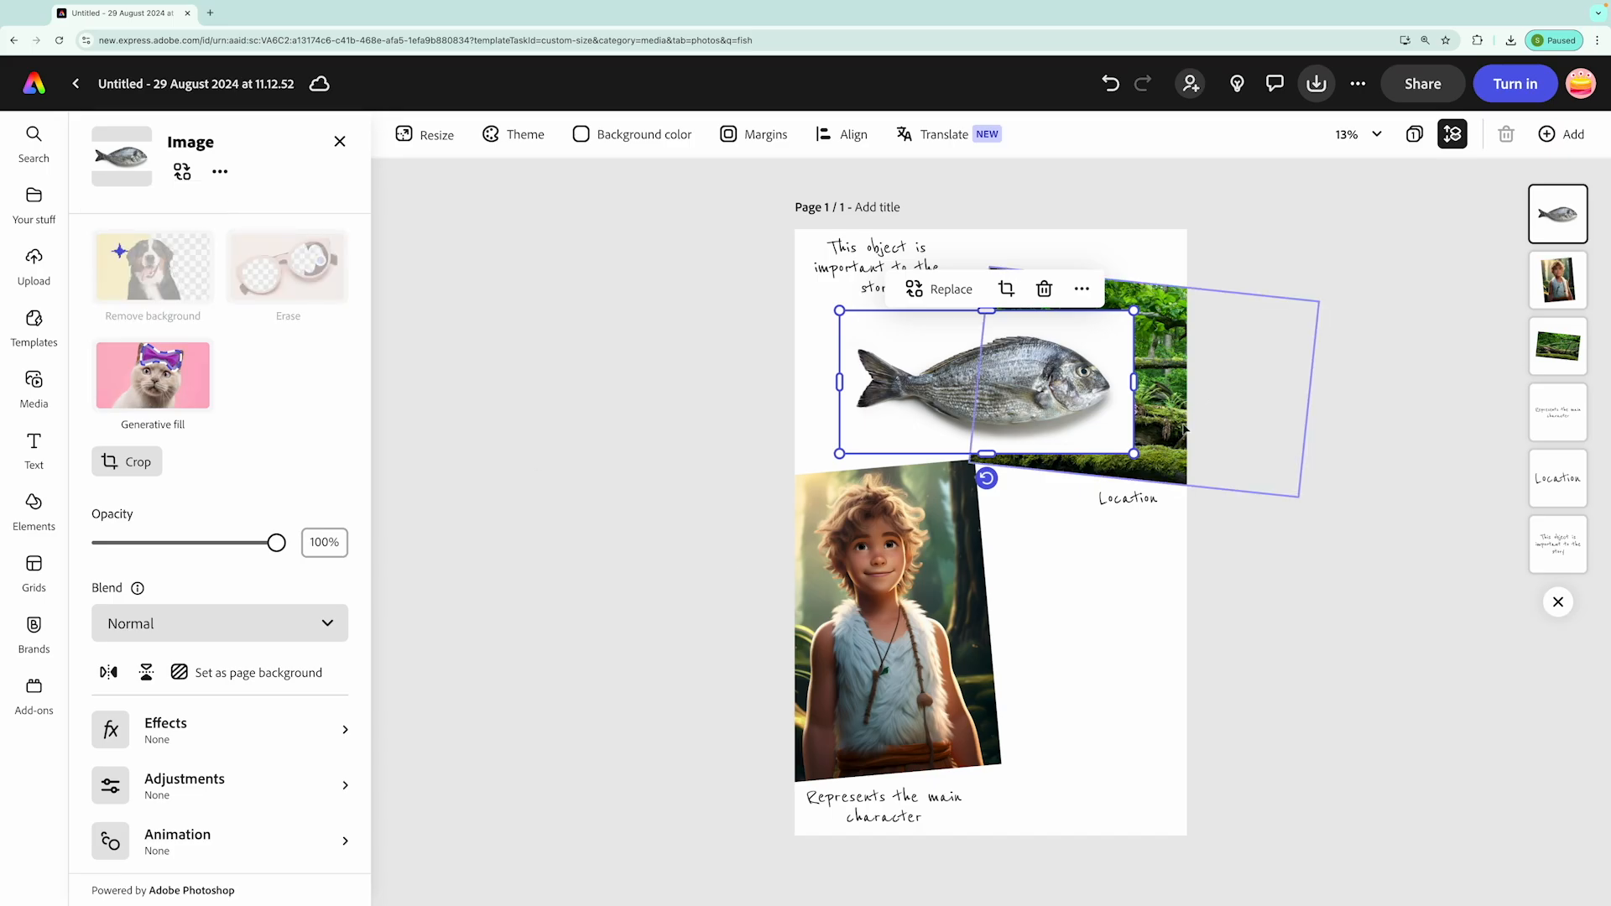
Rotate the fish diagonally with its head up between the boy and forest images, and nudge the object caption down above it
{"action": "left_click_drag", "start_coordinate": [1050, 397], "coordinate": [1000, 397]}
{"action": "left_click_drag", "start_coordinate": [931, 450], "coordinate": [960, 449]}
{"action": "left_click_drag", "start_coordinate": [1068, 371], "coordinate": [977, 409]}
{"action": "left_click_drag", "start_coordinate": [937, 476], "coordinate": [961, 483]}
{"action": "left_click_drag", "start_coordinate": [959, 386], "coordinate": [950, 353]}
{"action": "left_click_drag", "start_coordinate": [952, 449], "coordinate": [911, 386]}
{"action": "left_click", "coordinate": [894, 251]}
{"action": "left_click_drag", "start_coordinate": [895, 251], "coordinate": [895, 262]}
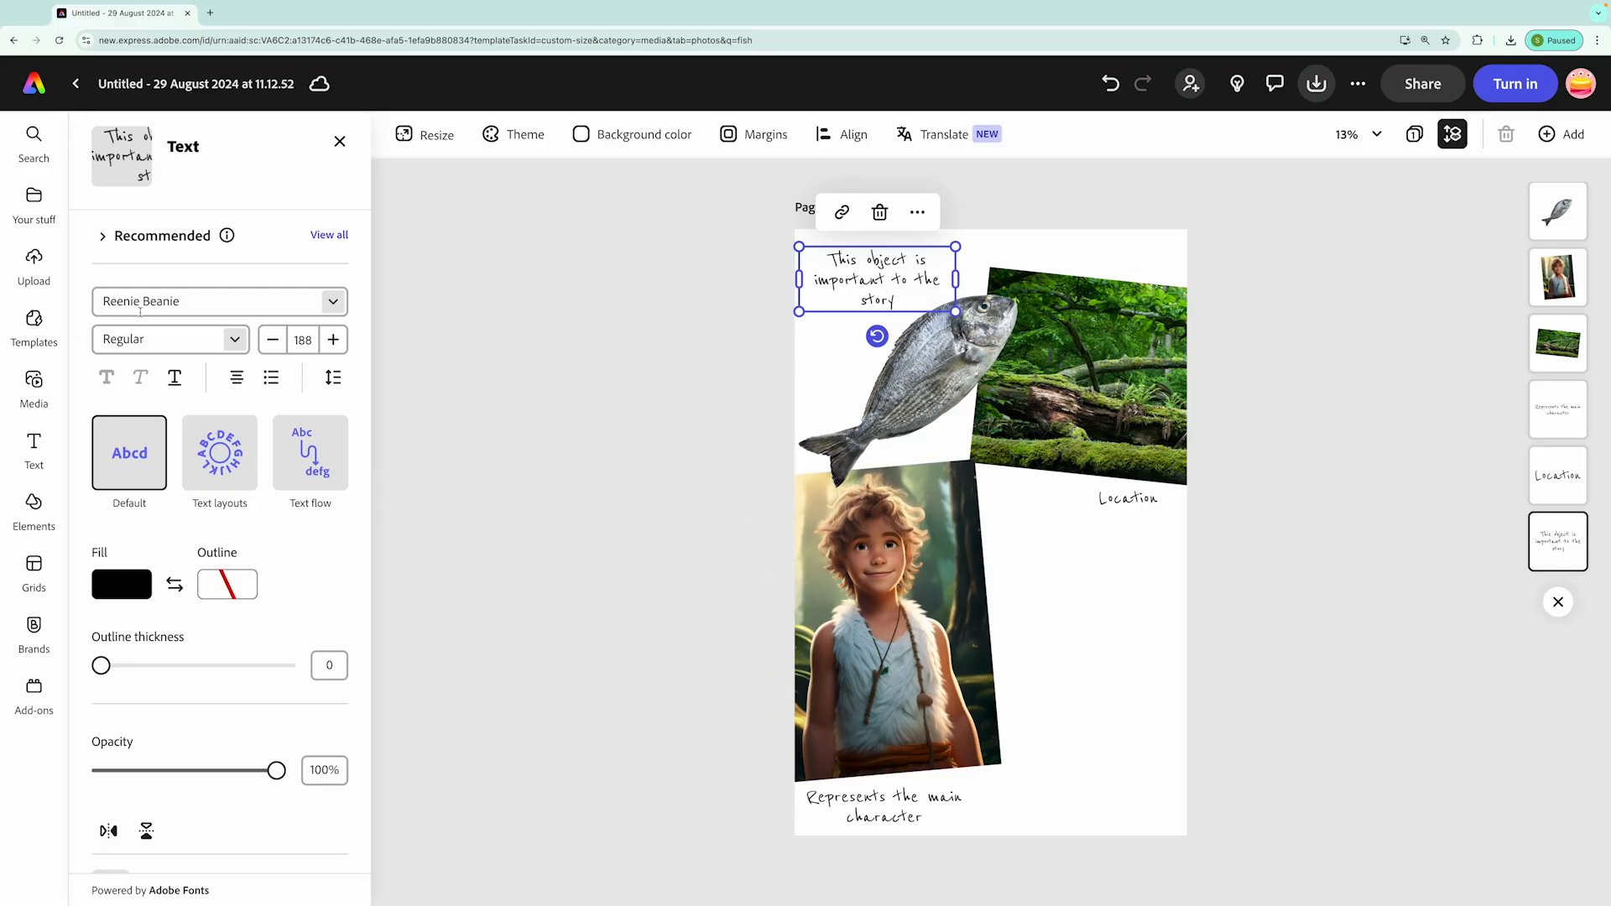
Search the design assets for "paper" and add the aged yellow parchment sheet to the page
{"action": "left_click", "coordinate": [34, 504]}
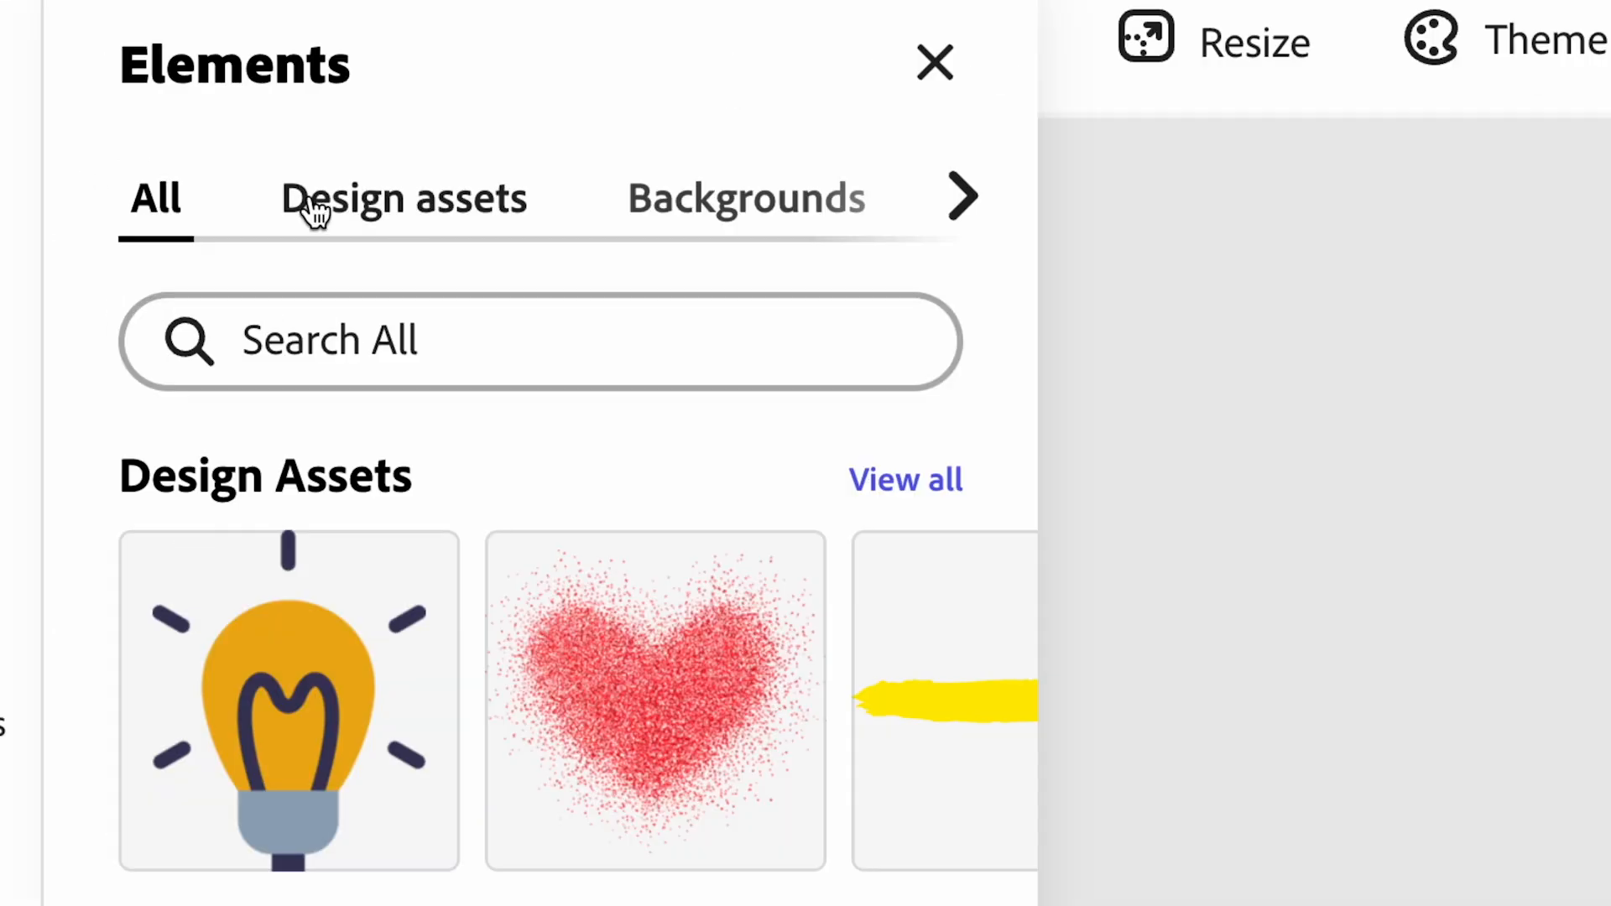
{"action": "left_click", "coordinate": [401, 220]}
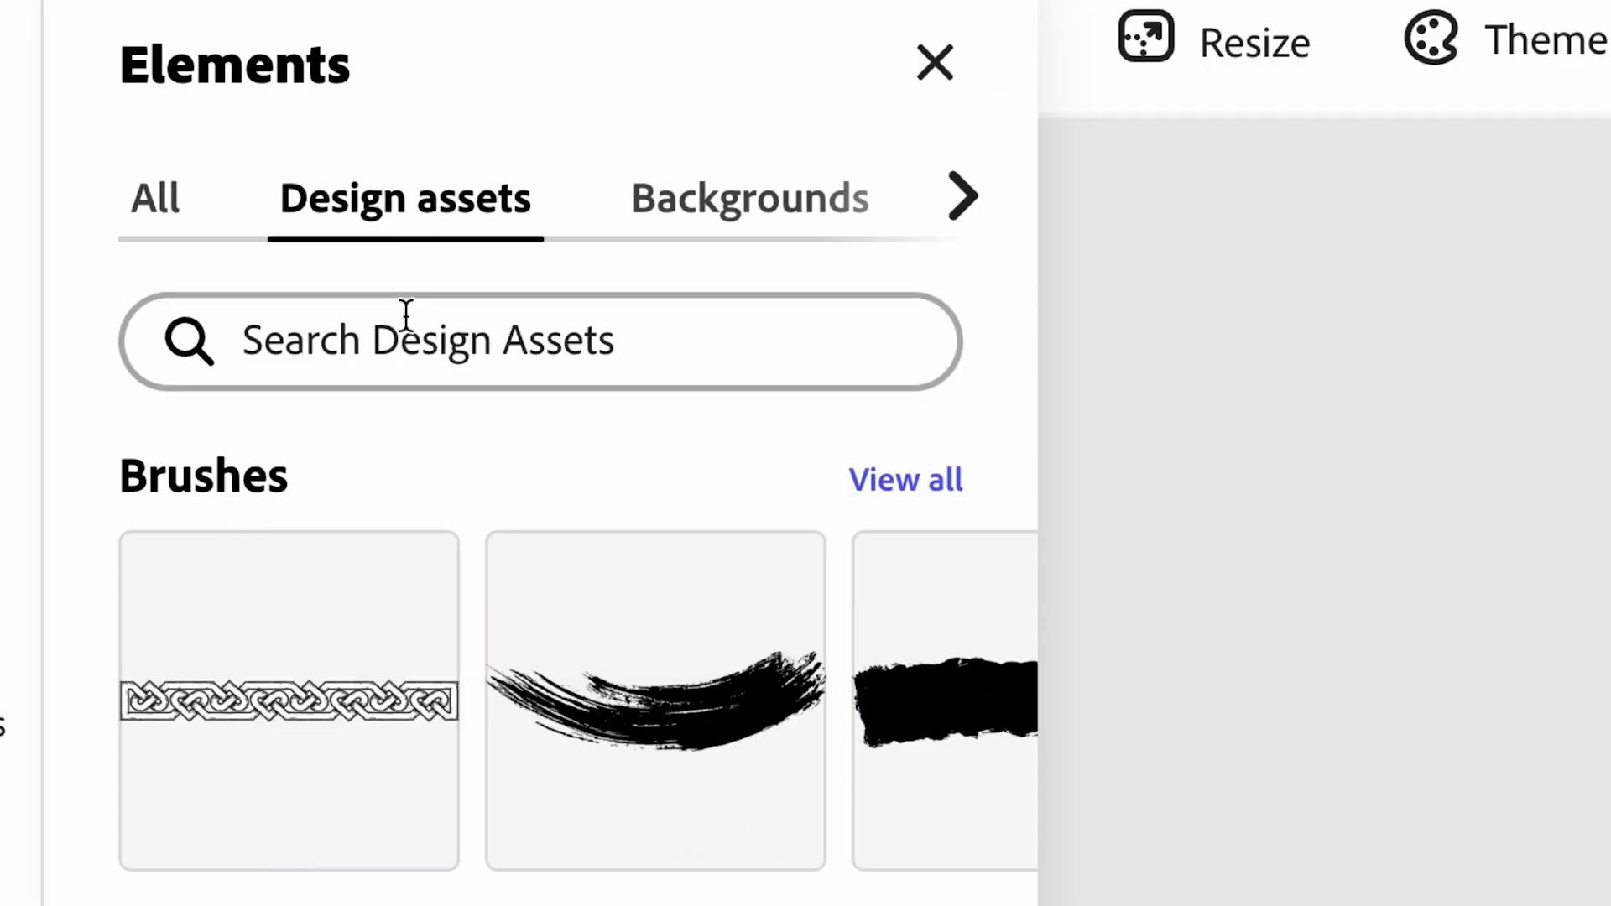
{"action": "left_click", "coordinate": [412, 345]}
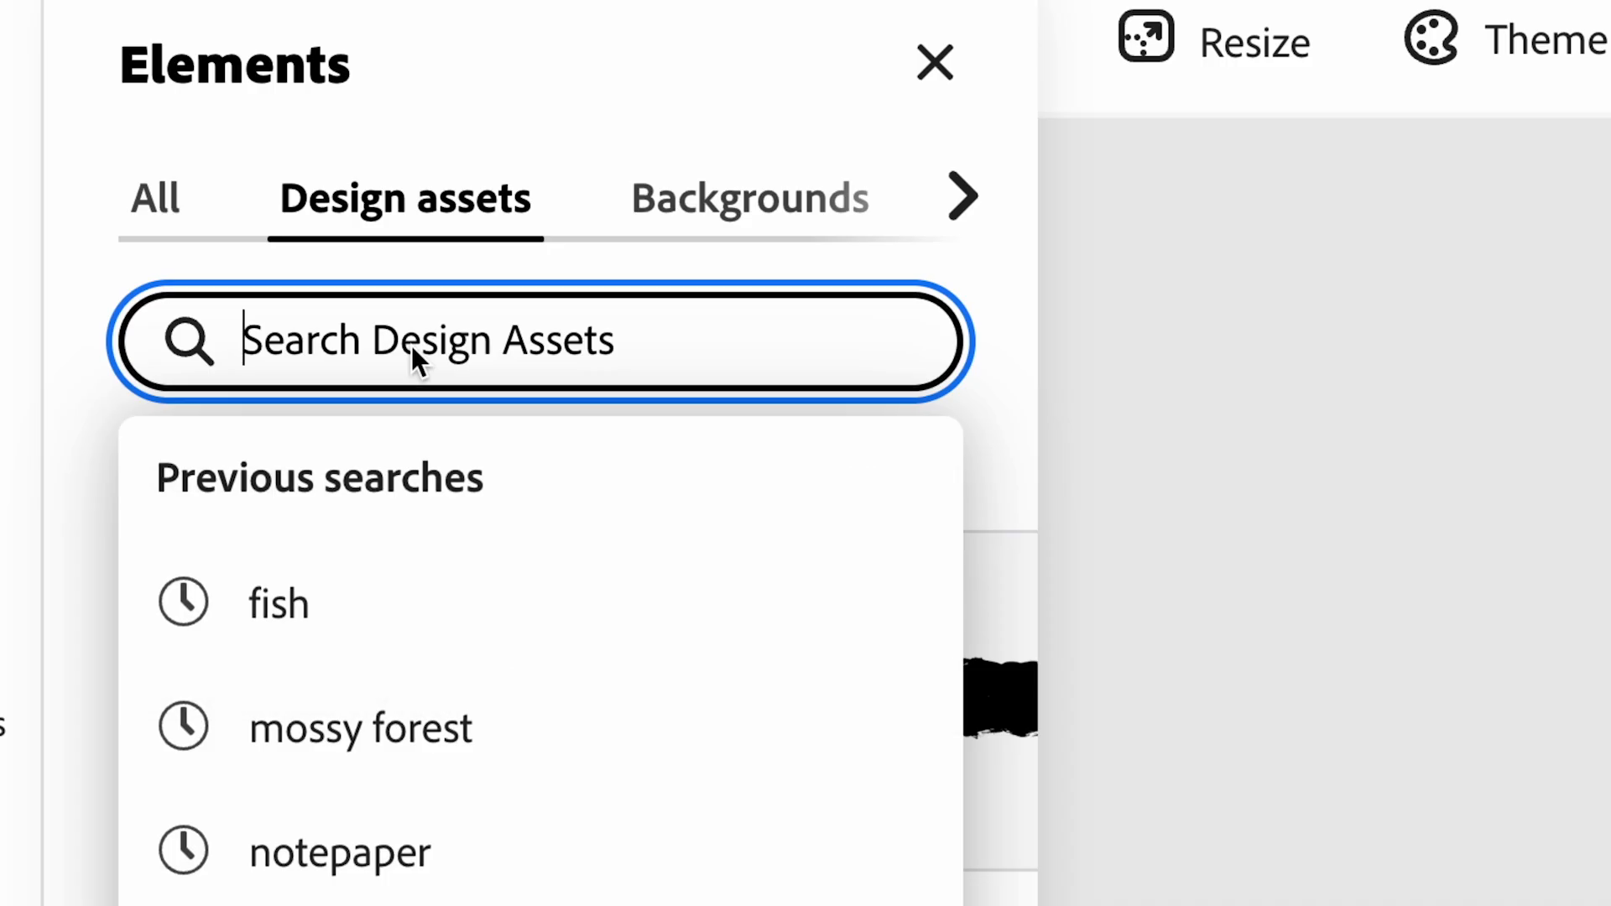
{"action": "type", "text": "paper"}
{"action": "key", "text": "Return"}
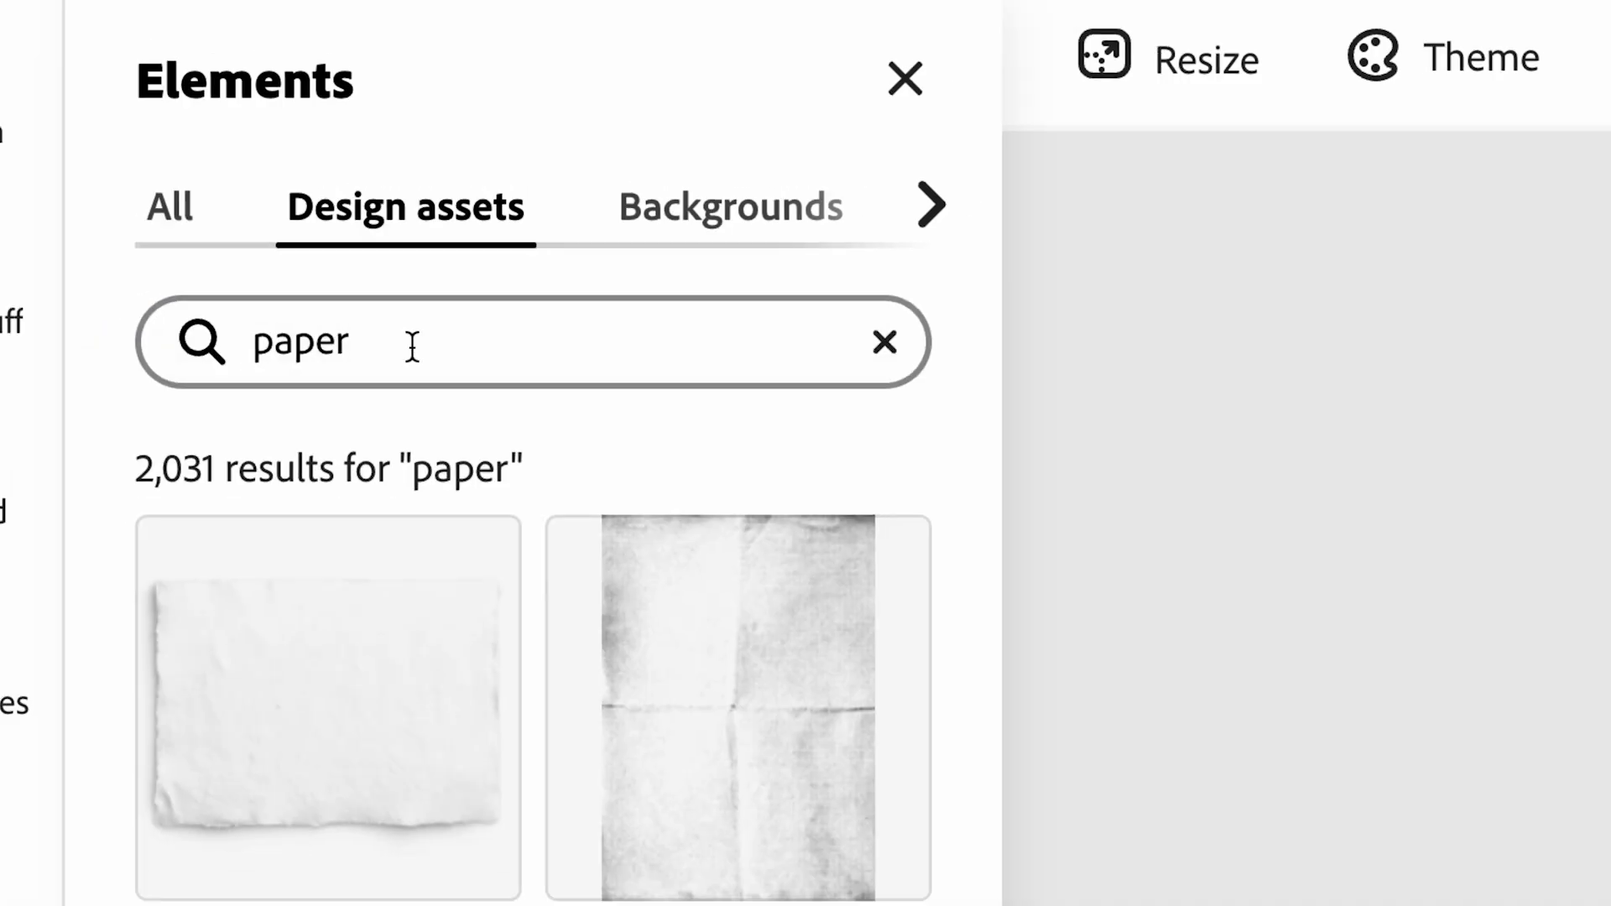
{"action": "scroll", "coordinate": [279, 575], "scroll_direction": "down", "scroll_amount": 6}
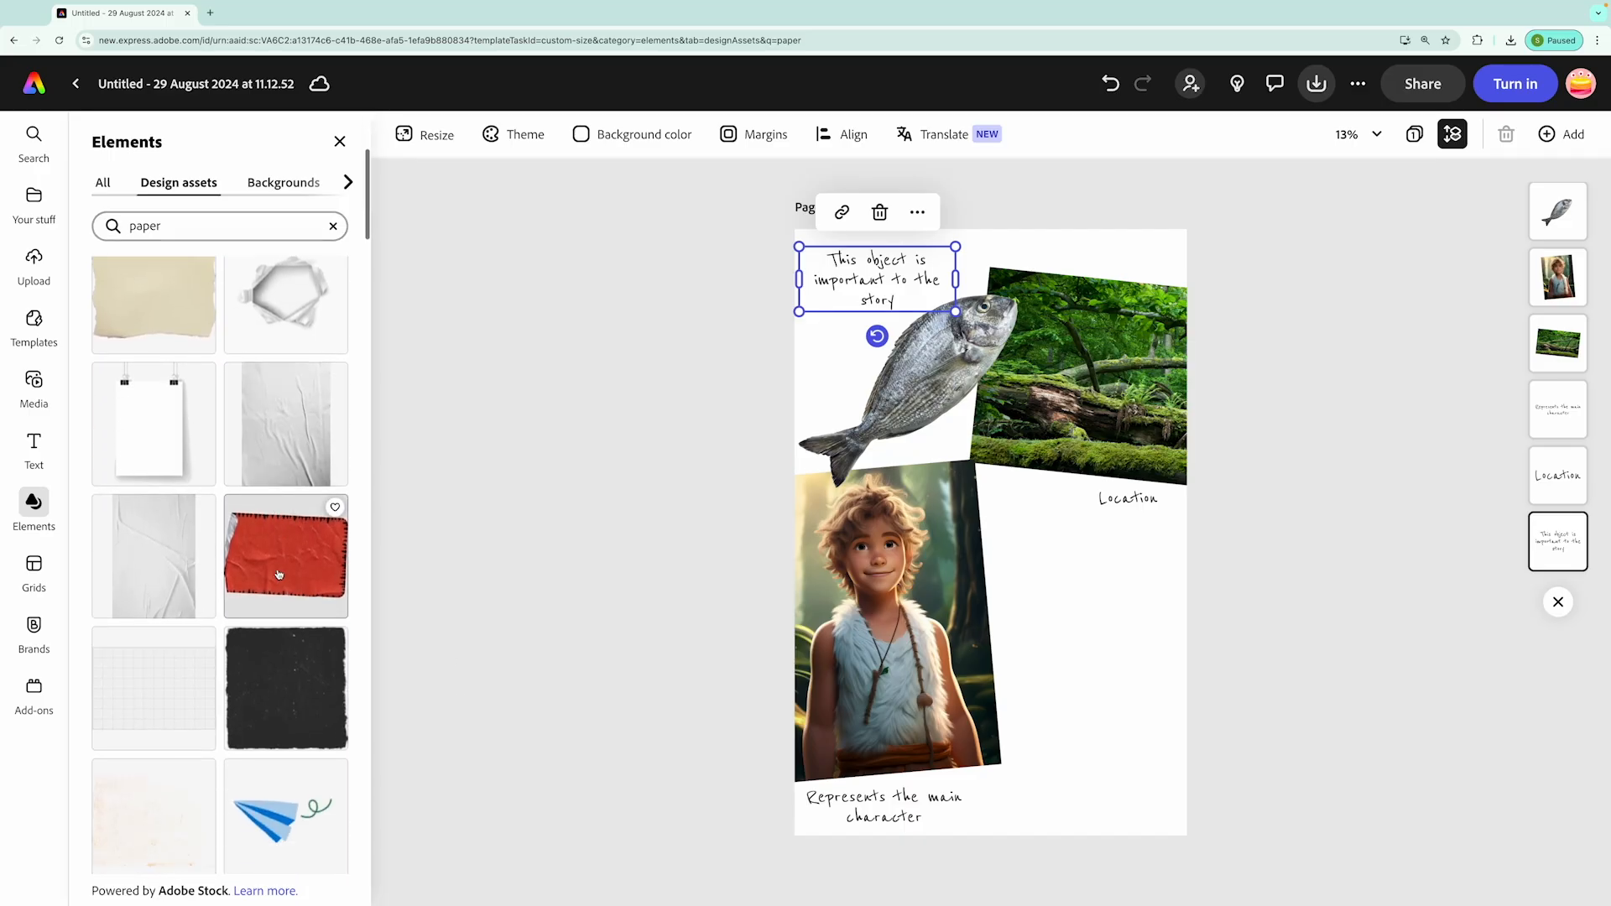
{"action": "scroll", "coordinate": [280, 588], "scroll_direction": "down", "scroll_amount": 2}
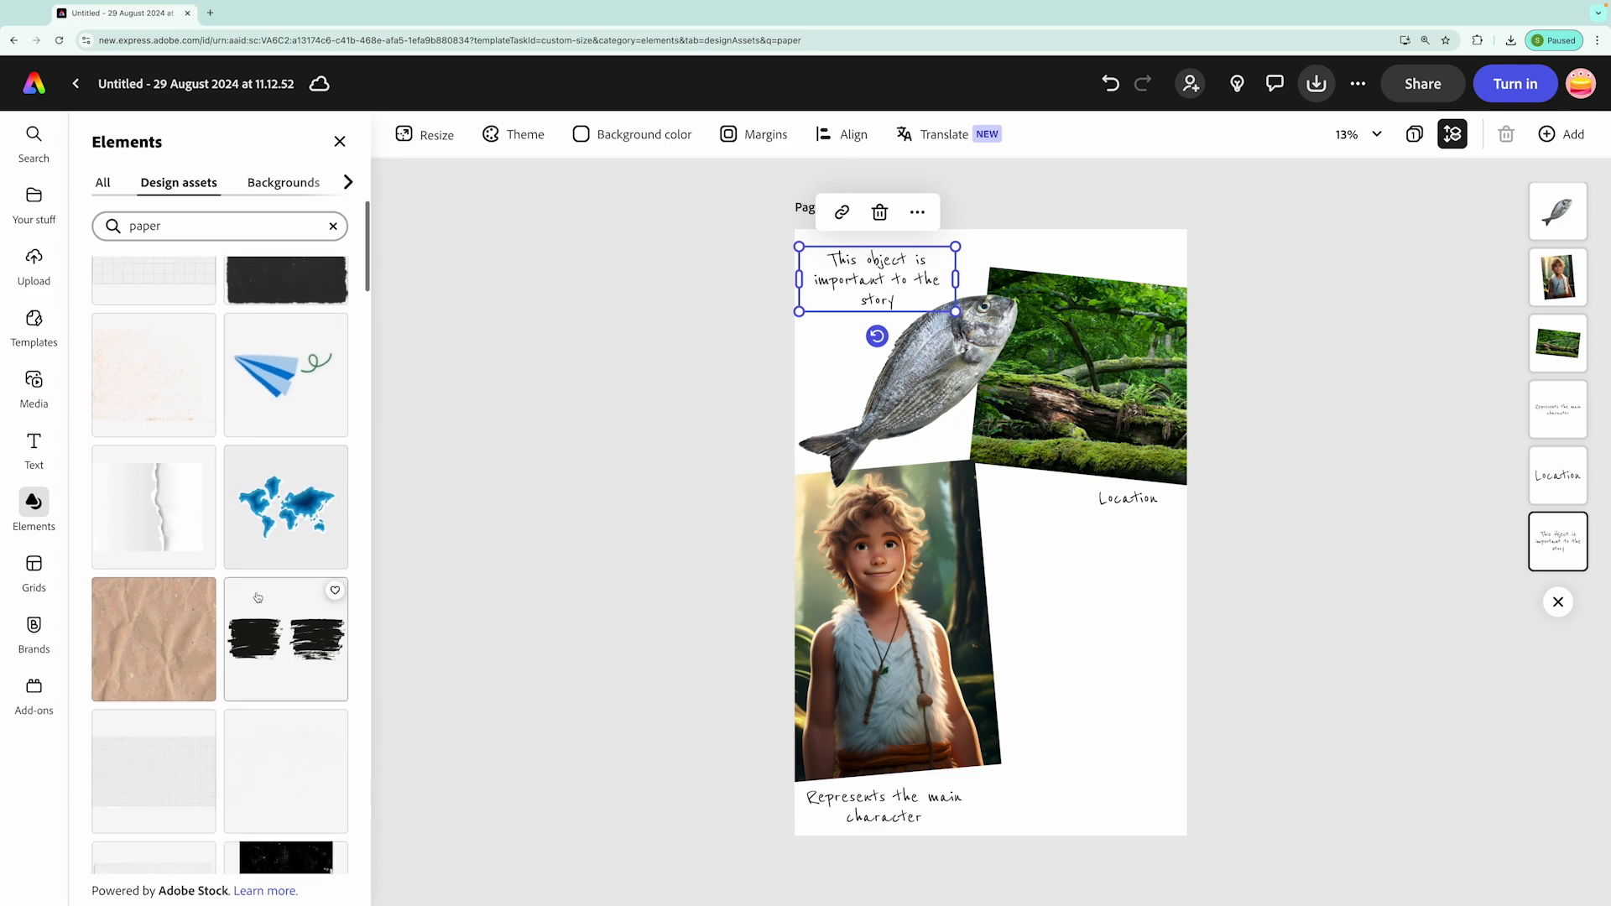
{"action": "scroll", "coordinate": [282, 657], "scroll_direction": "down", "scroll_amount": 7}
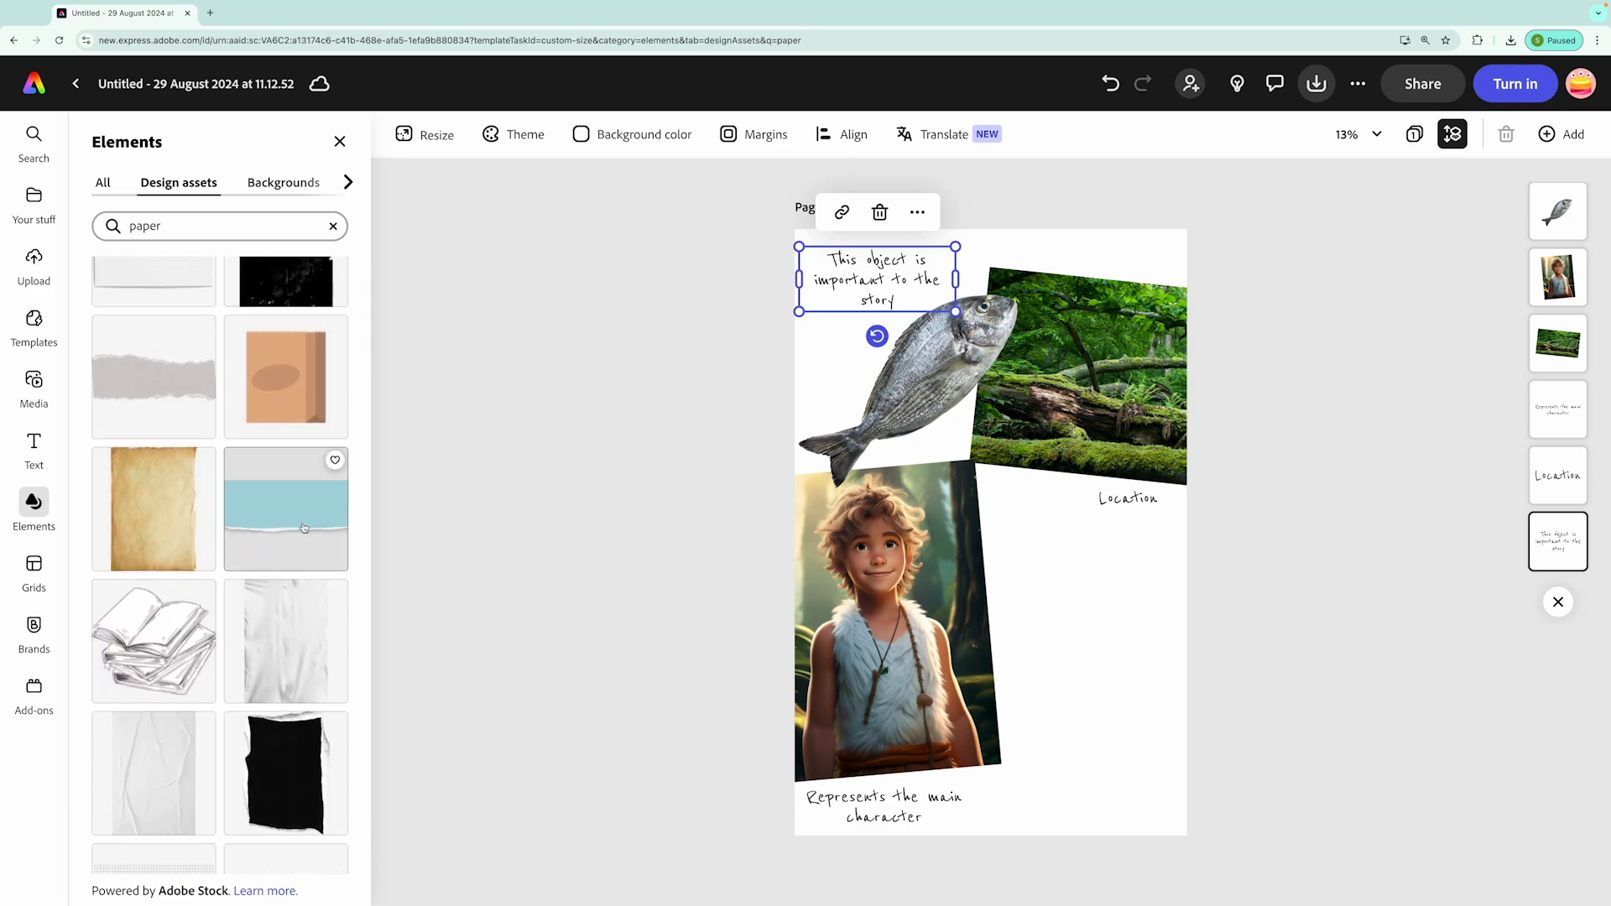
{"action": "left_click", "coordinate": [163, 497]}
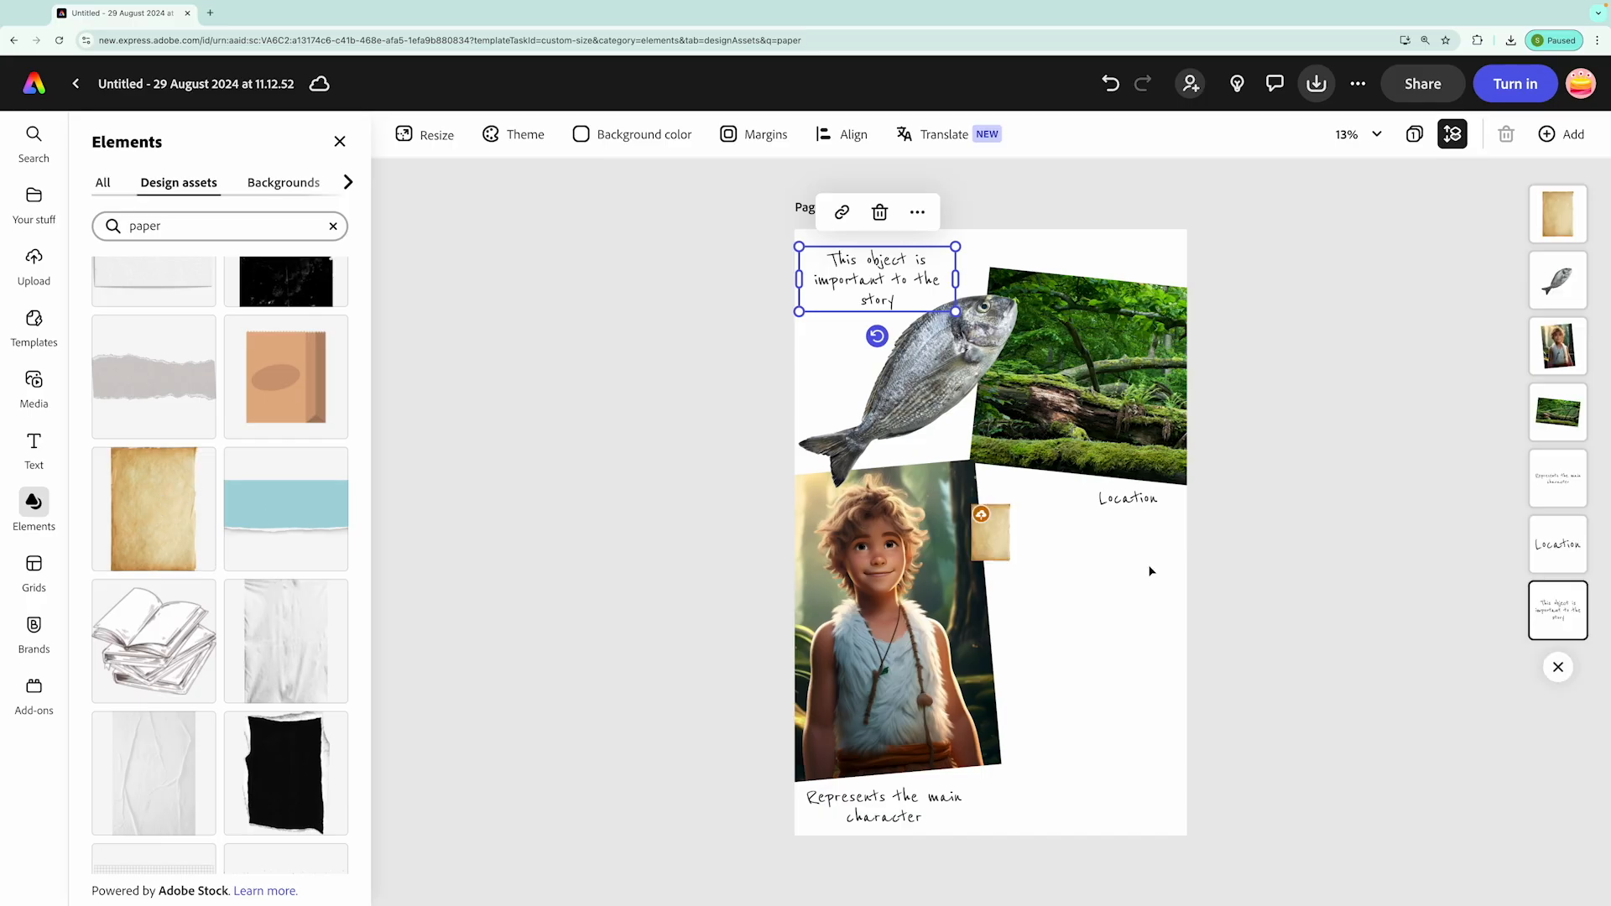
Enlarge and slightly tilt the parchment to fill the empty space beneath the "Location" caption, and move it to the bottom of the layer order
{"action": "left_click_drag", "start_coordinate": [996, 540], "coordinate": [1179, 759]}
{"action": "left_click_drag", "start_coordinate": [1136, 709], "coordinate": [936, 501]}
{"action": "left_click_drag", "start_coordinate": [1104, 621], "coordinate": [1126, 656]}
{"action": "left_click_drag", "start_coordinate": [1100, 837], "coordinate": [1086, 835]}
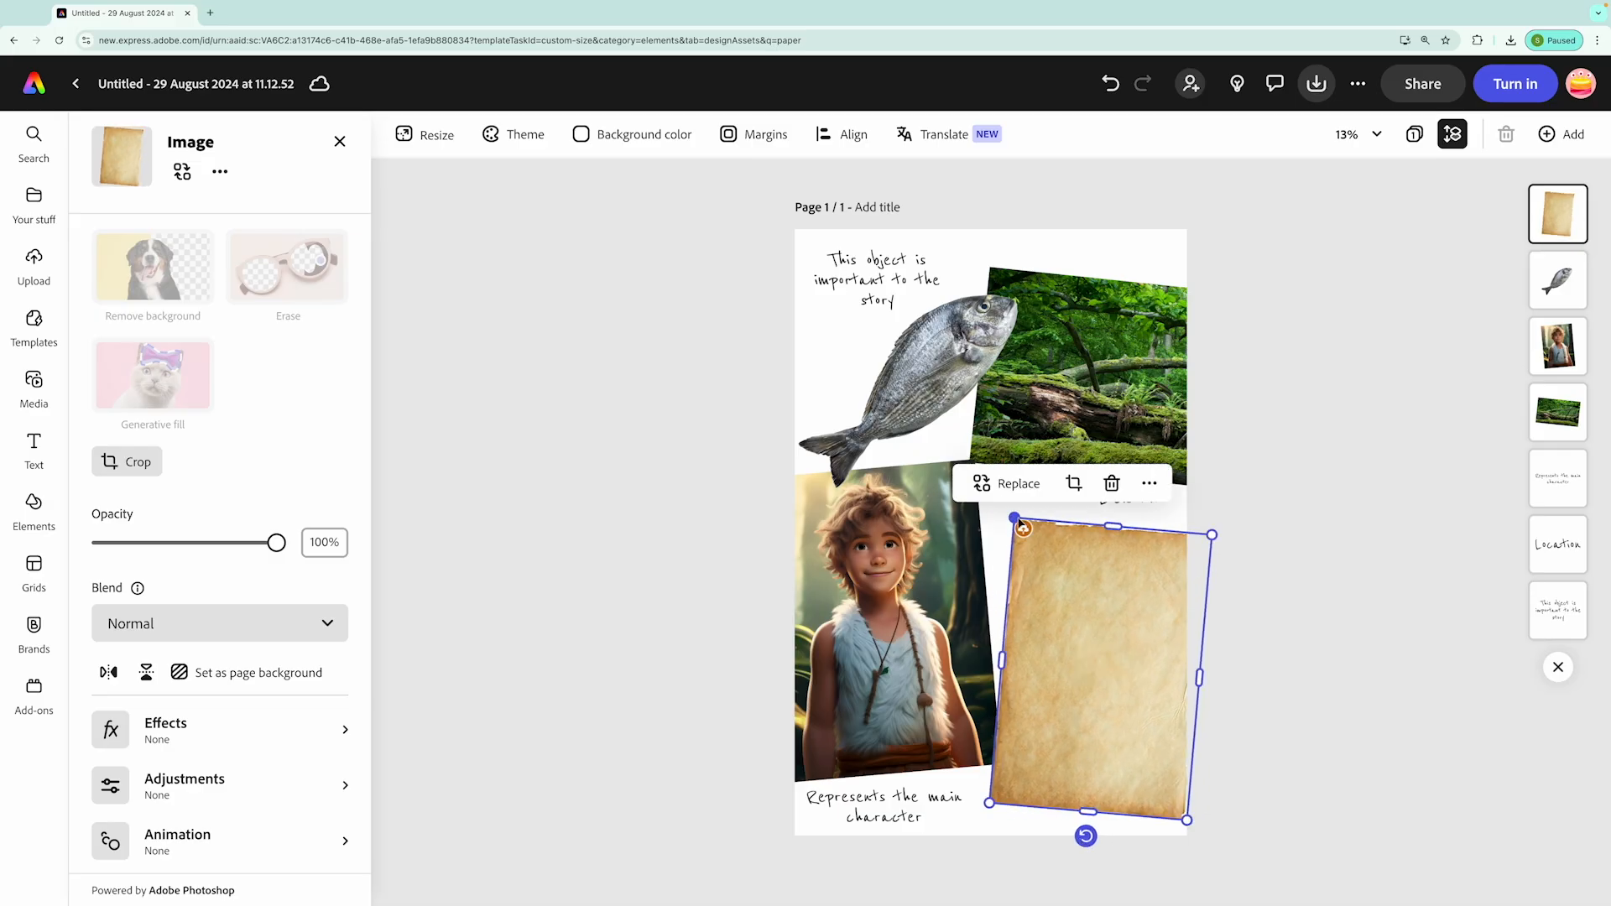
{"action": "left_click_drag", "start_coordinate": [1074, 671], "coordinate": [1058, 678]}
{"action": "left_click_drag", "start_coordinate": [1170, 814], "coordinate": [1183, 834]}
{"action": "left_click_drag", "start_coordinate": [1115, 769], "coordinate": [1113, 764]}
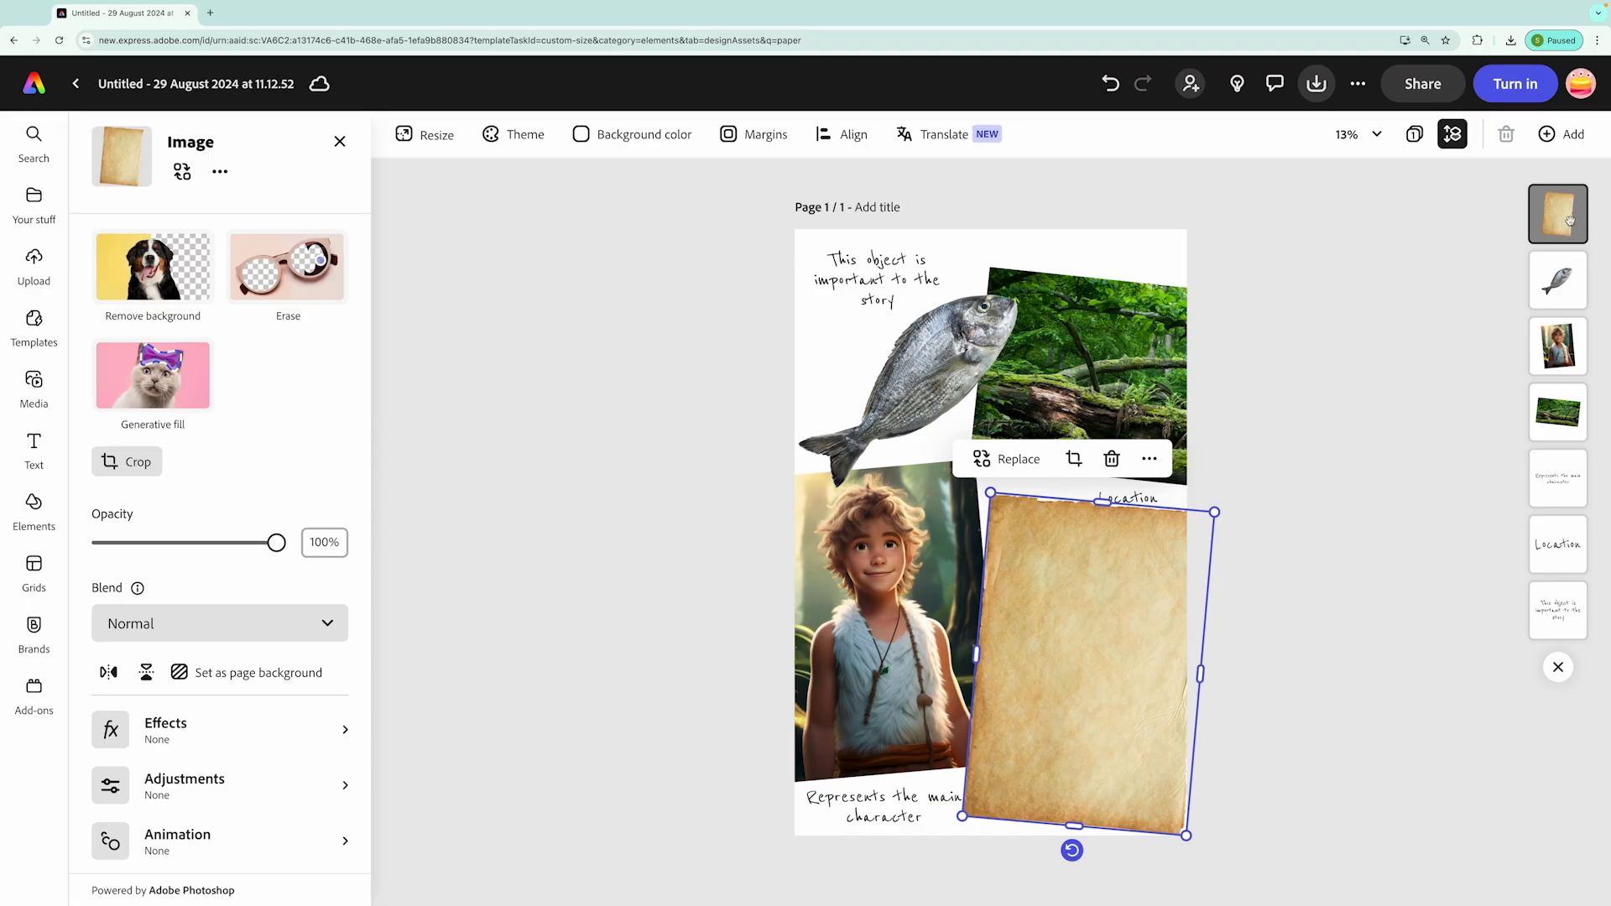
{"action": "left_click_drag", "start_coordinate": [1570, 220], "coordinate": [1559, 617]}
{"action": "left_click", "coordinate": [1373, 696]}
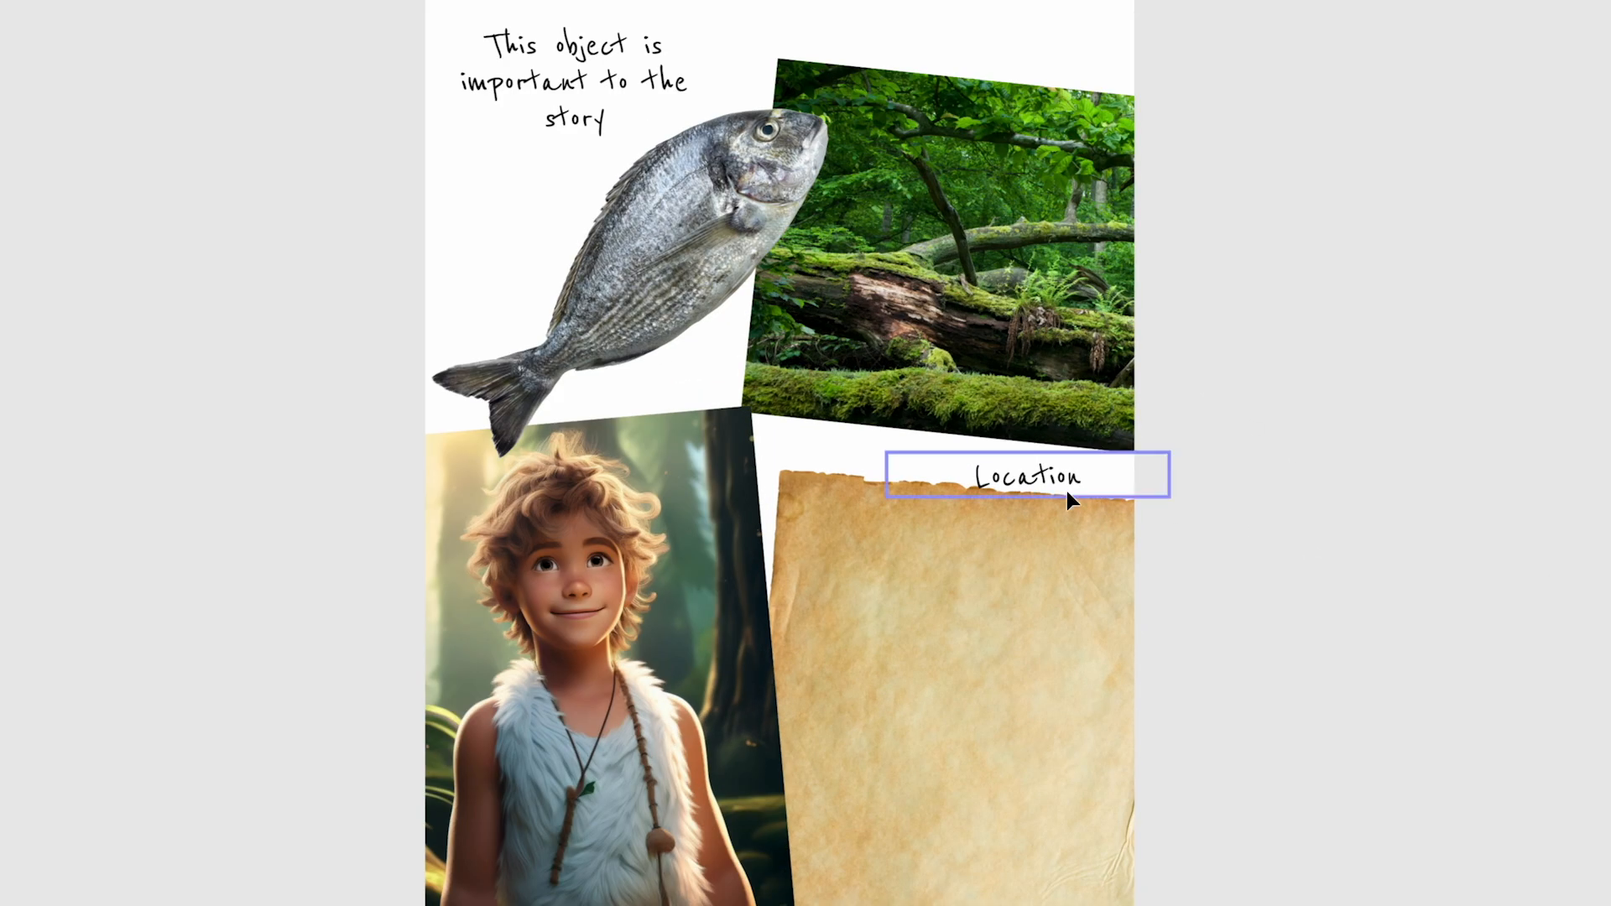
Move the forest photo up and place the "Location" caption in the gap between the photo and the parchment
{"action": "left_click", "coordinate": [1130, 501]}
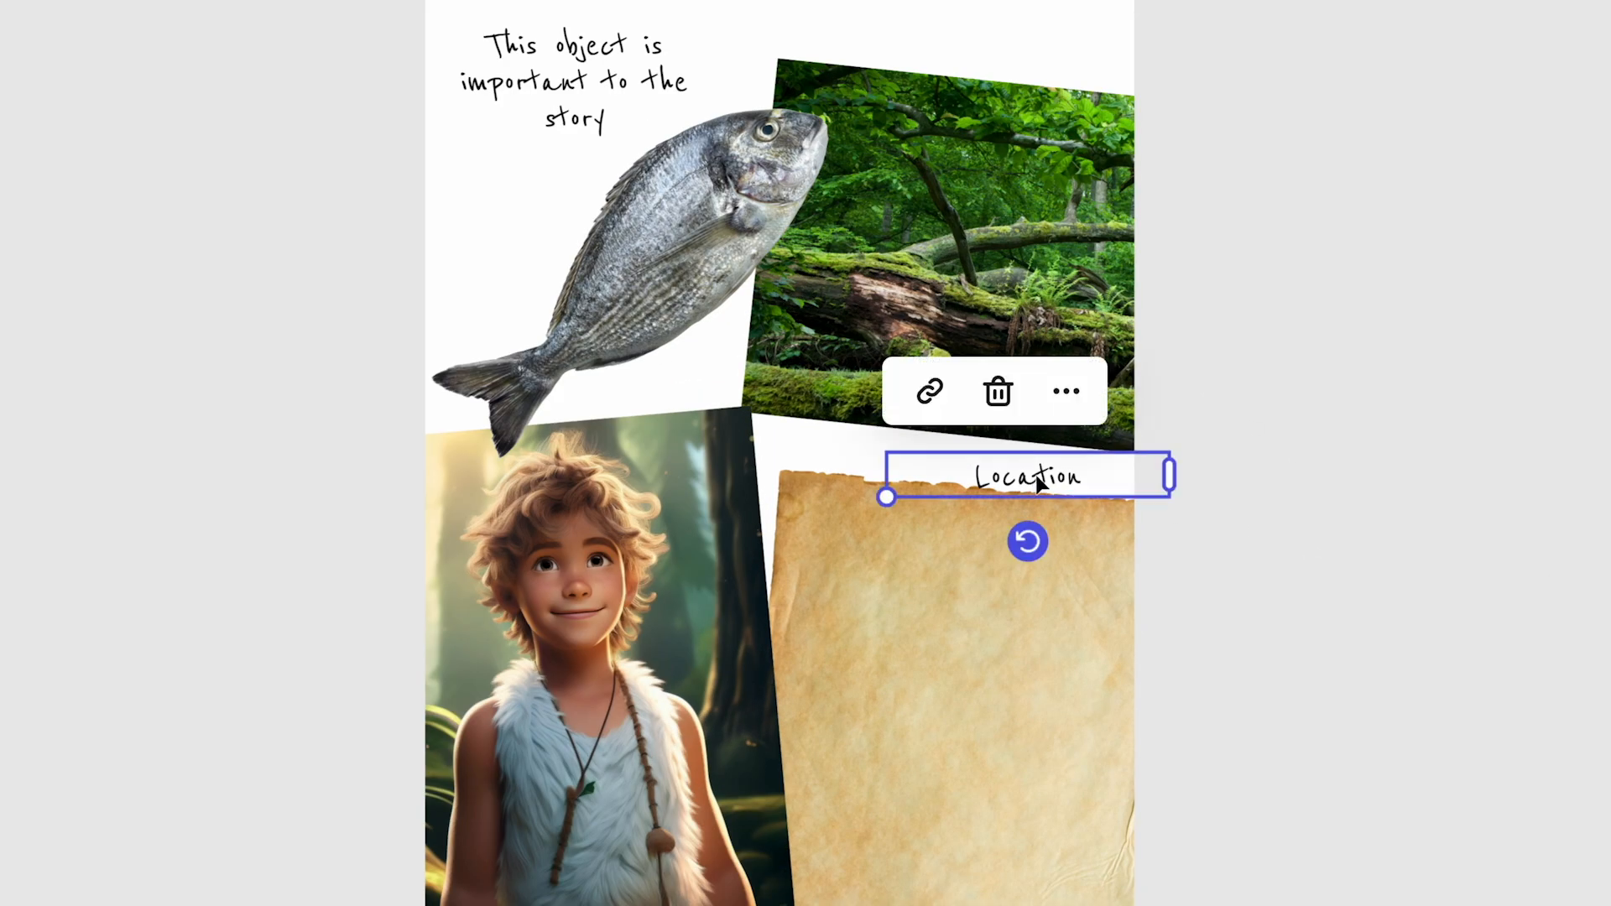
{"action": "left_click_drag", "start_coordinate": [1128, 501], "coordinate": [1134, 489]}
{"action": "left_click_drag", "start_coordinate": [1040, 458], "coordinate": [971, 455]}
{"action": "left_click", "coordinate": [1381, 440]}
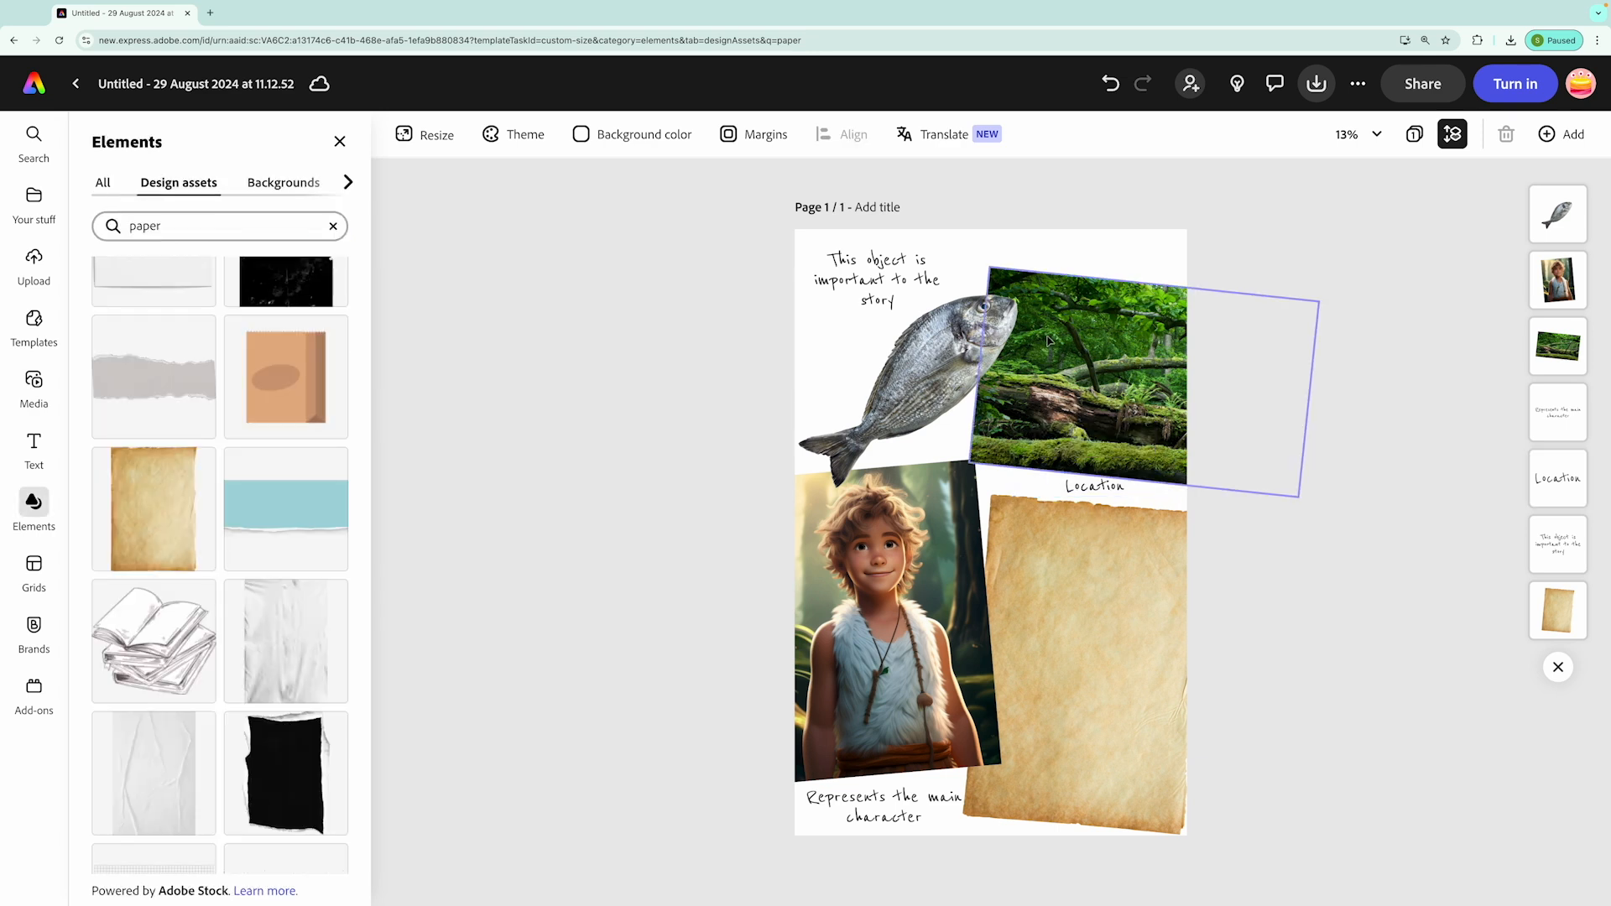
{"action": "left_click_drag", "start_coordinate": [1107, 362], "coordinate": [1107, 337]}
{"action": "left_click_drag", "start_coordinate": [1098, 485], "coordinate": [1083, 465]}
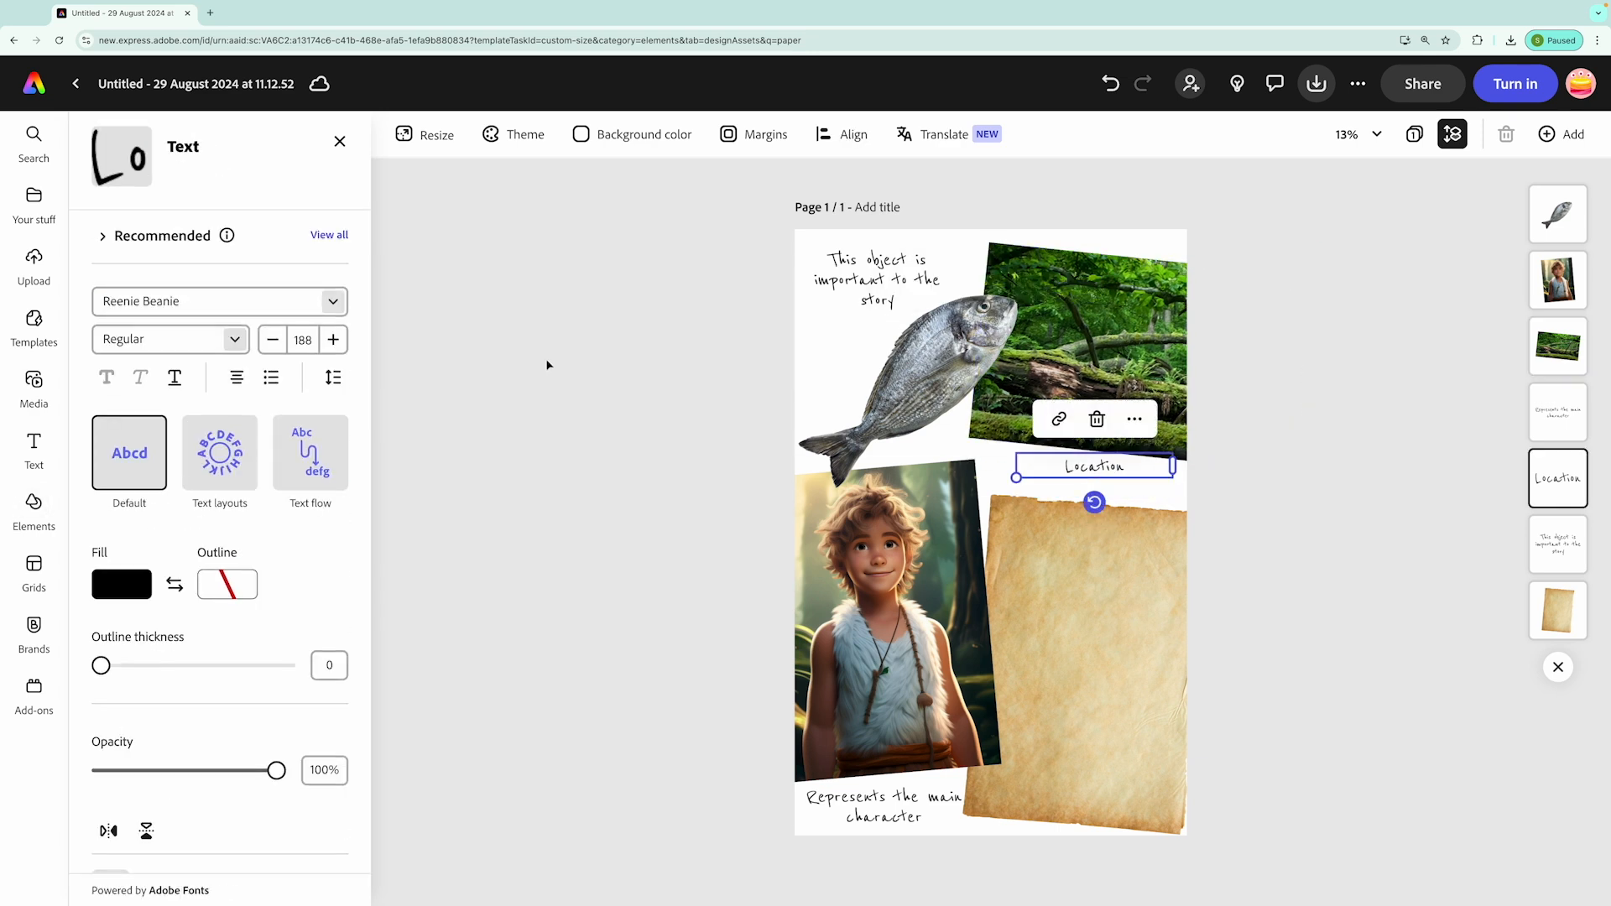
{"action": "left_click", "coordinate": [547, 359]}
Shift the object caption slightly down and left, and the main character caption slightly up and left, clear of the parchment
{"action": "left_click", "coordinate": [855, 279]}
{"action": "left_click_drag", "start_coordinate": [854, 279], "coordinate": [843, 294]}
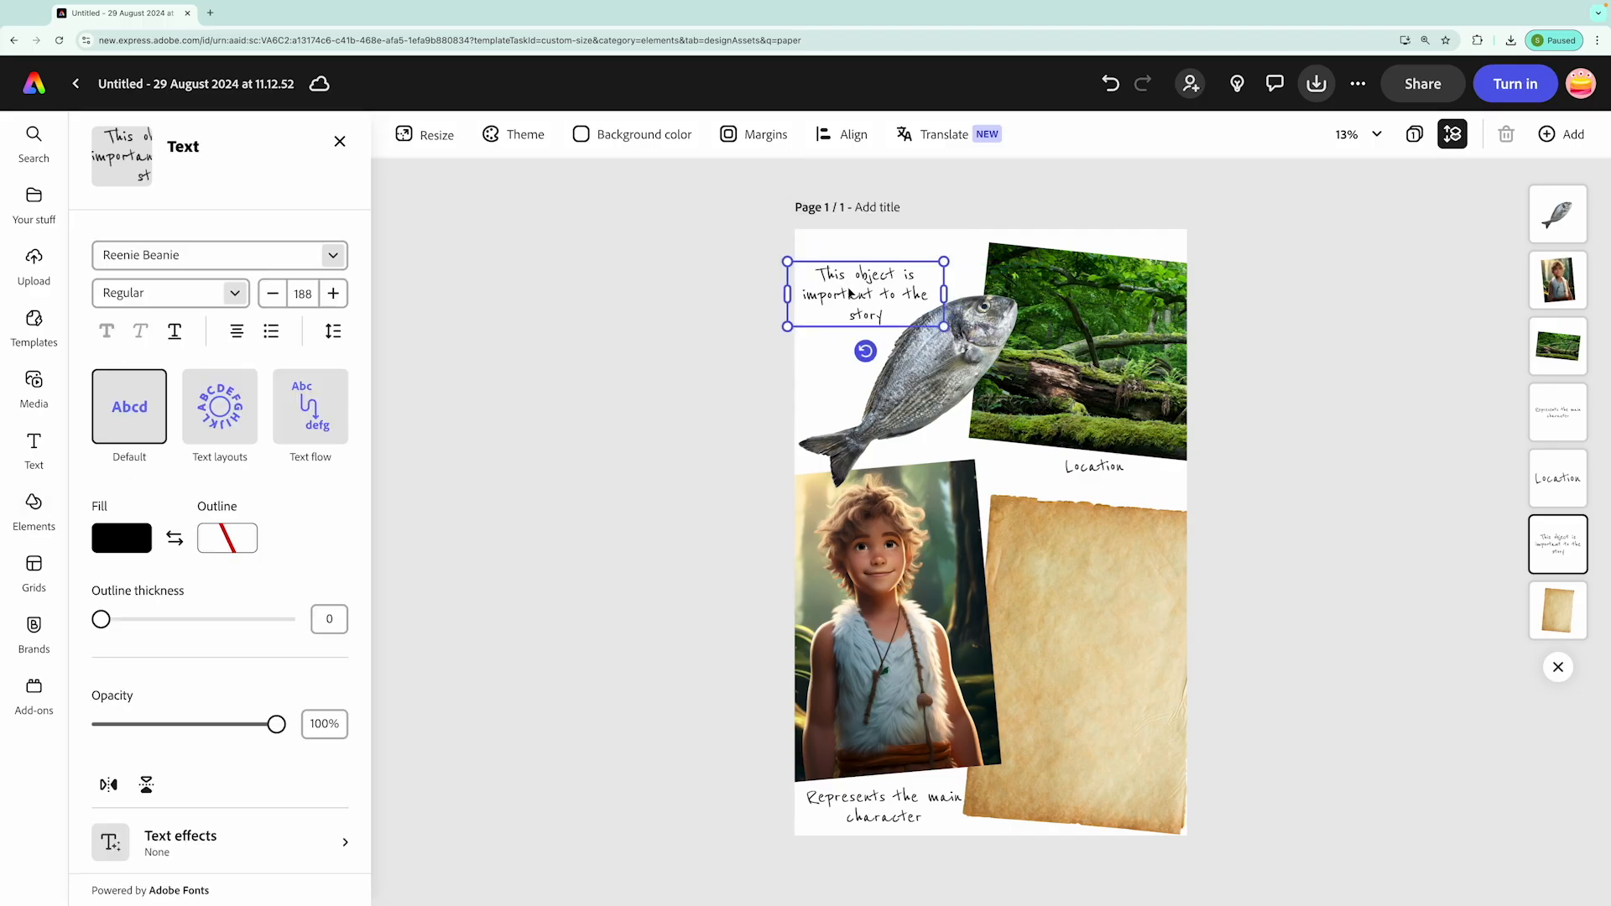
{"action": "left_click", "coordinate": [582, 437]}
{"action": "left_click", "coordinate": [870, 806]}
{"action": "left_click_drag", "start_coordinate": [870, 806], "coordinate": [861, 793]}
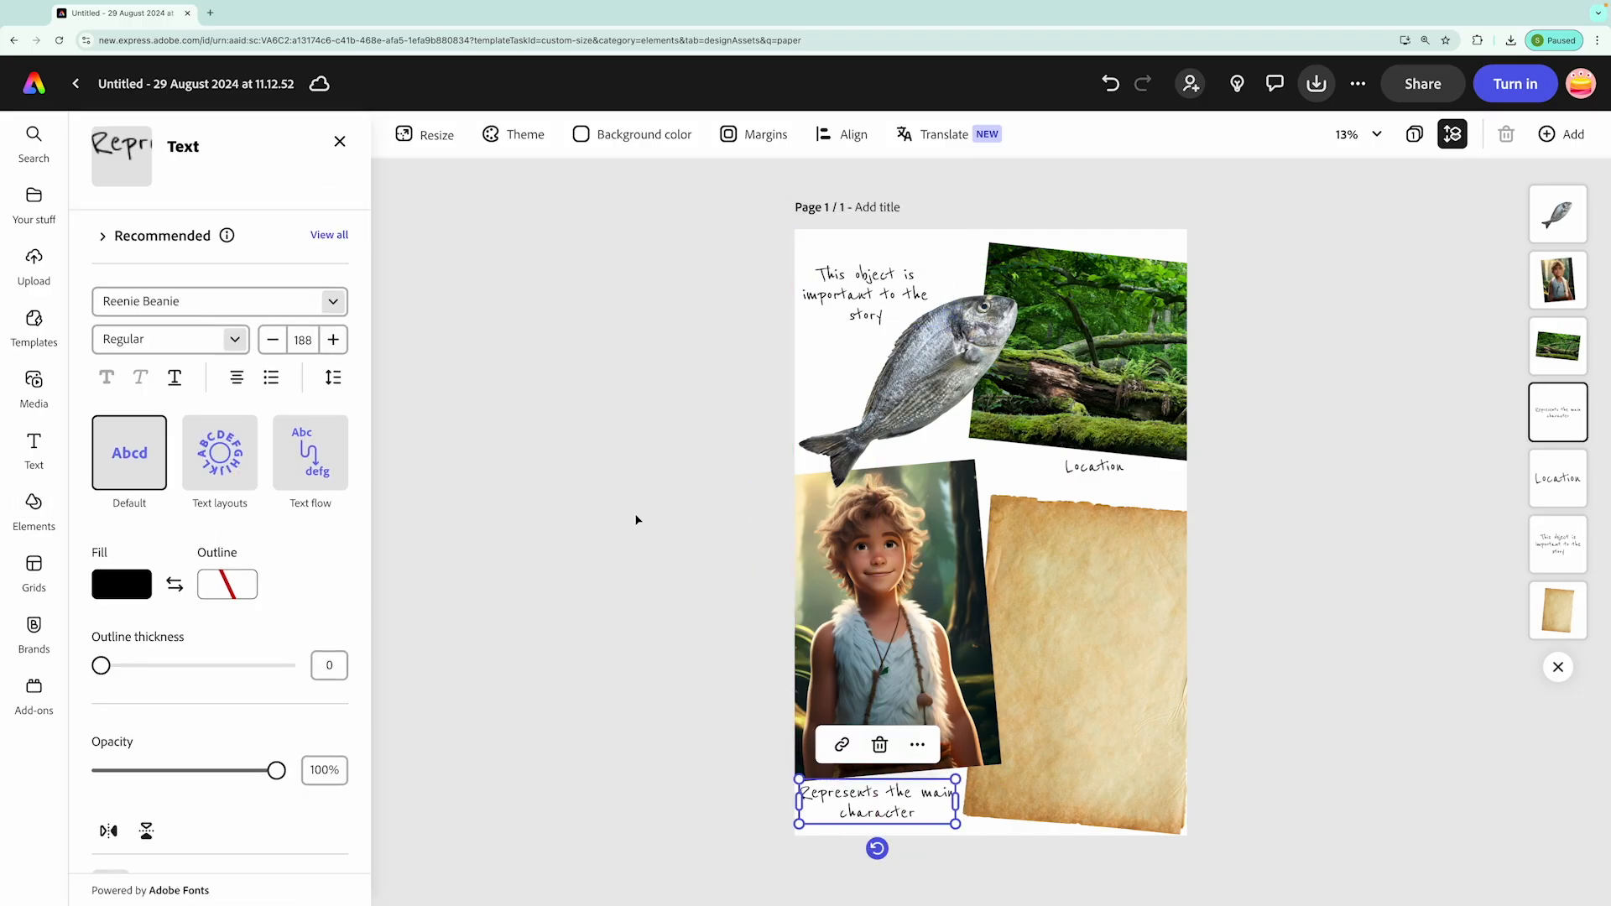
{"action": "left_click", "coordinate": [636, 520]}
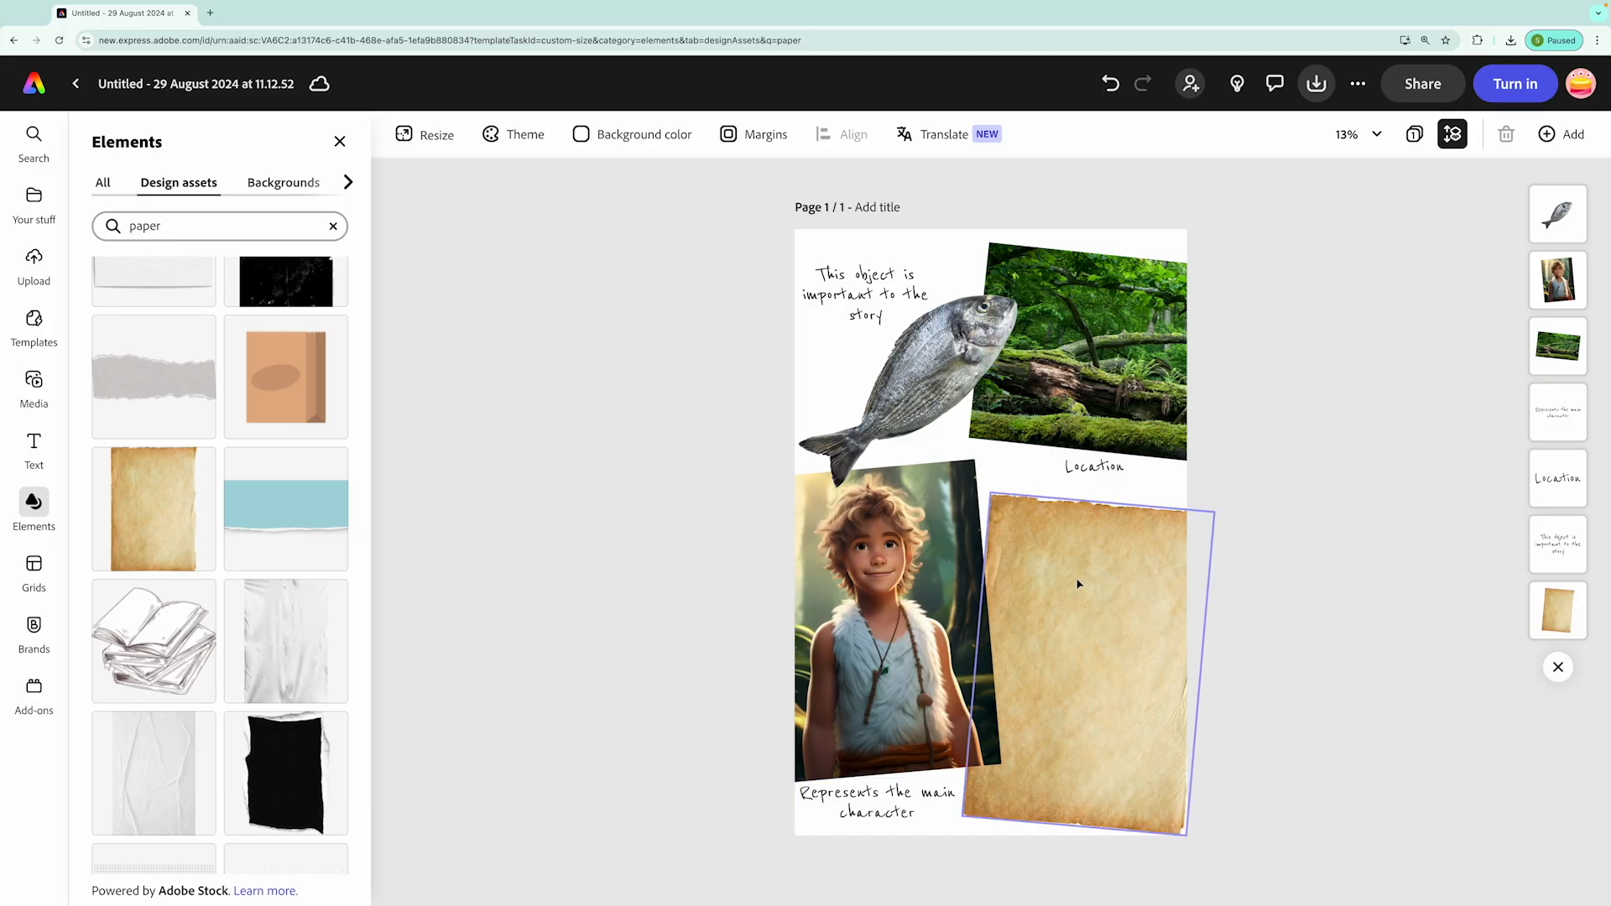
Duplicate the main character caption and place the copy on the upper part of the parchment
{"action": "left_click", "coordinate": [885, 799]}
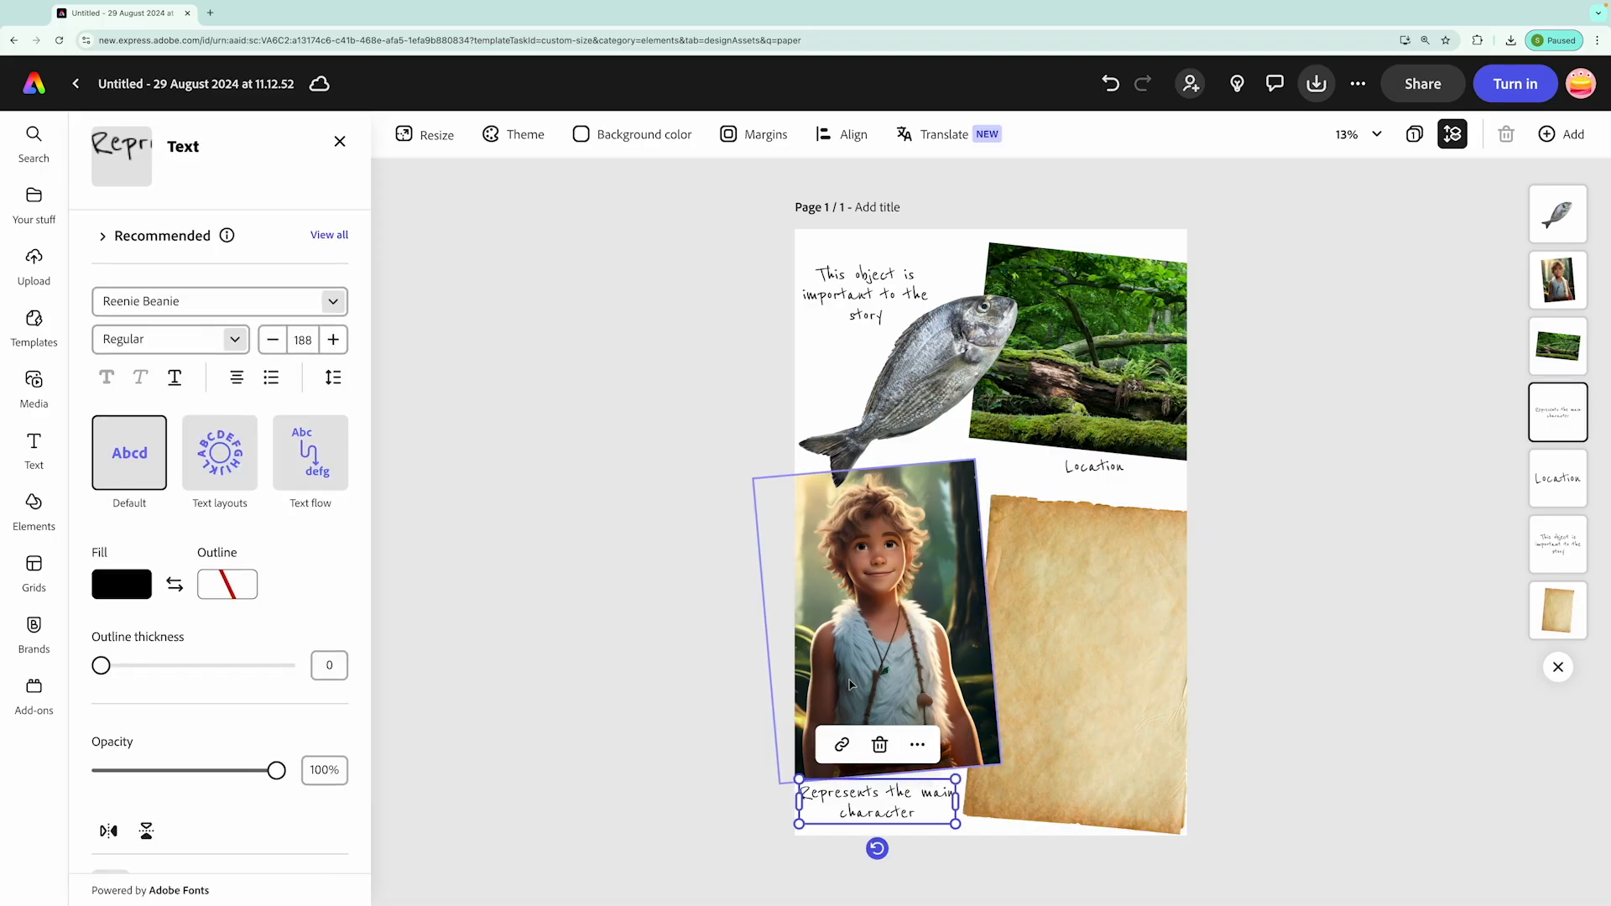
{"action": "left_click", "coordinate": [918, 745]}
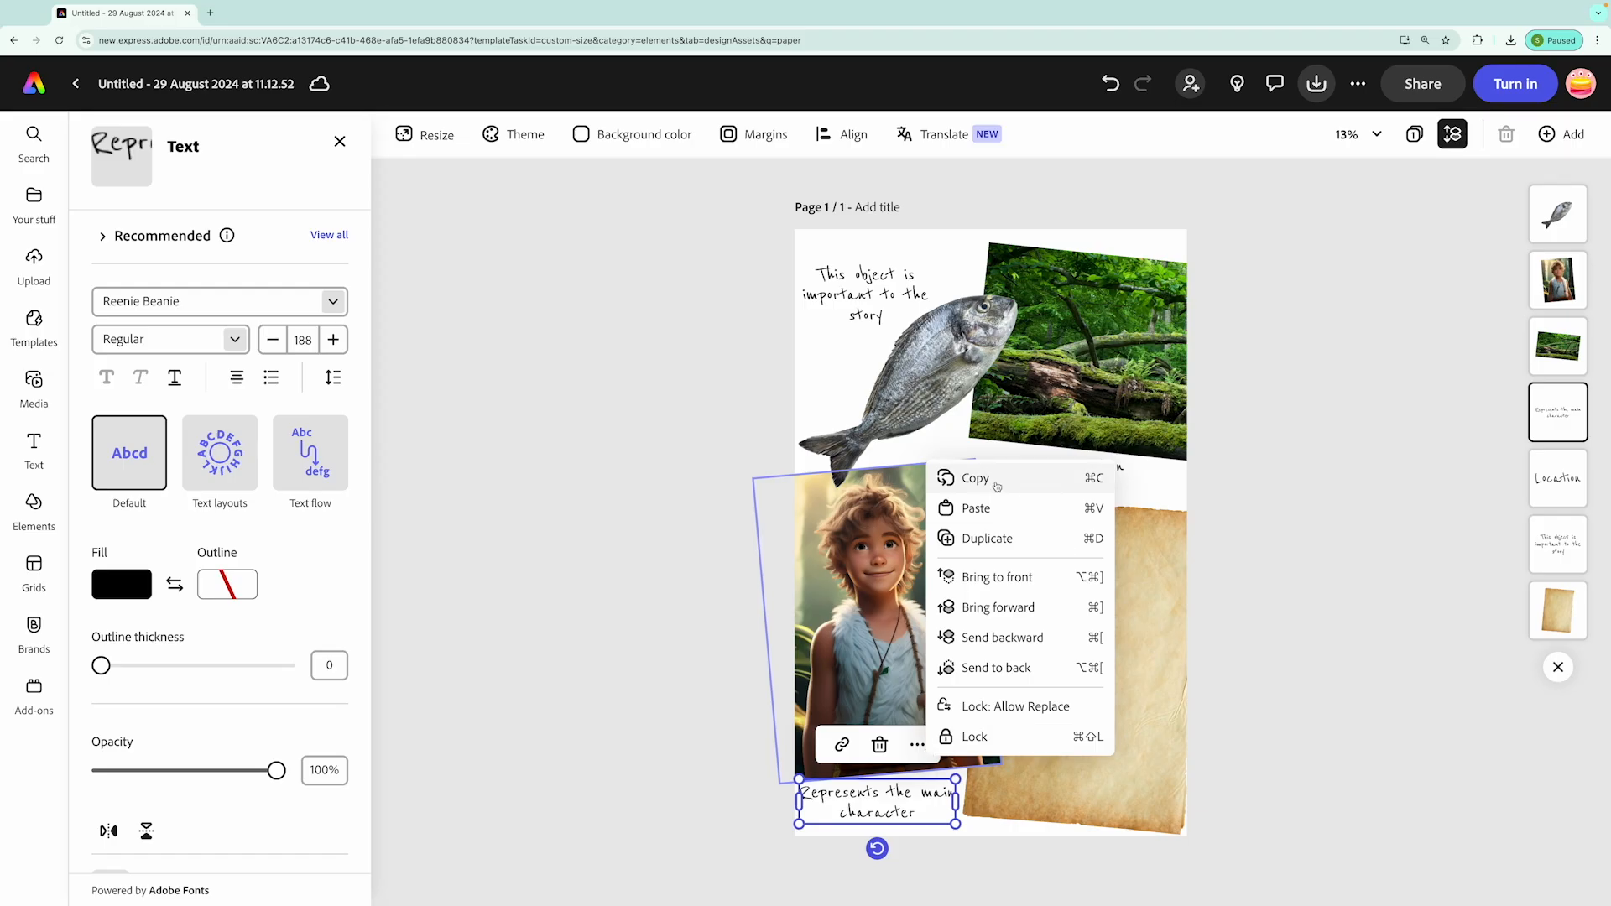
{"action": "left_click", "coordinate": [1007, 544]}
{"action": "left_click_drag", "start_coordinate": [877, 802], "coordinate": [1078, 532]}
Change the copy's text to "My favourite part of the film was when the boy and the fox smile at each other at the end of the day!"
{"action": "double_click", "coordinate": [1078, 541]}
{"action": "type", "text": "My favourite part of the film was when the boy an"}
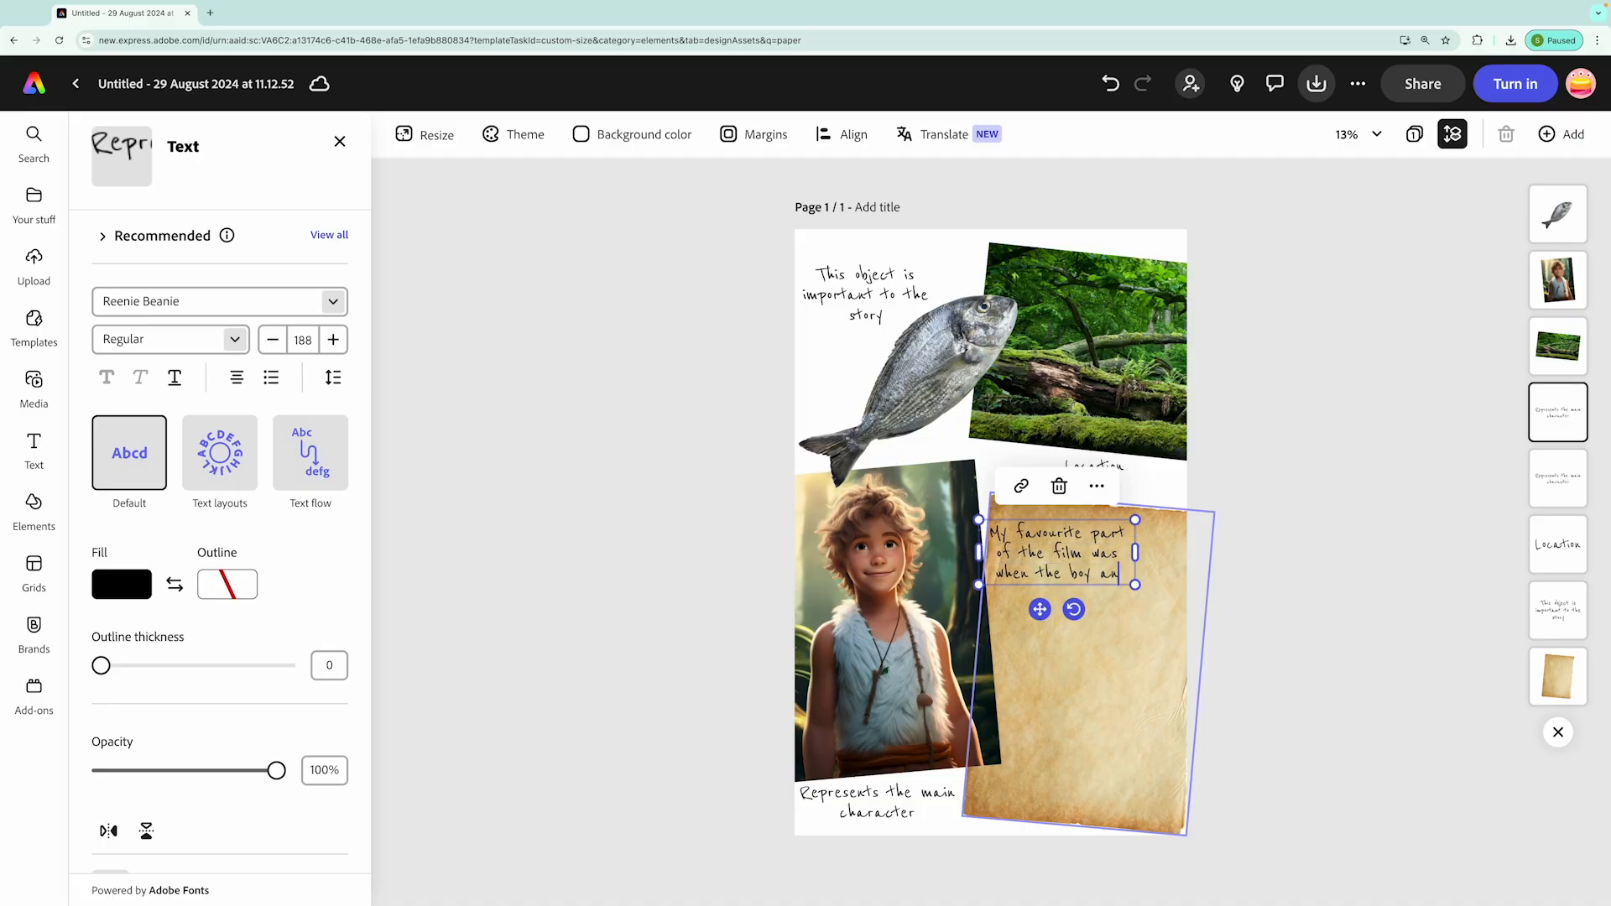
{"action": "type", "text": "d the fox smile at each other at the end of the day!"}
Tilt the favourite-part text to match the parchment, narrow its text box and enlarge it to size 281 to fill the sheet
{"action": "left_click_drag", "start_coordinate": [1040, 669], "coordinate": [1097, 720]}
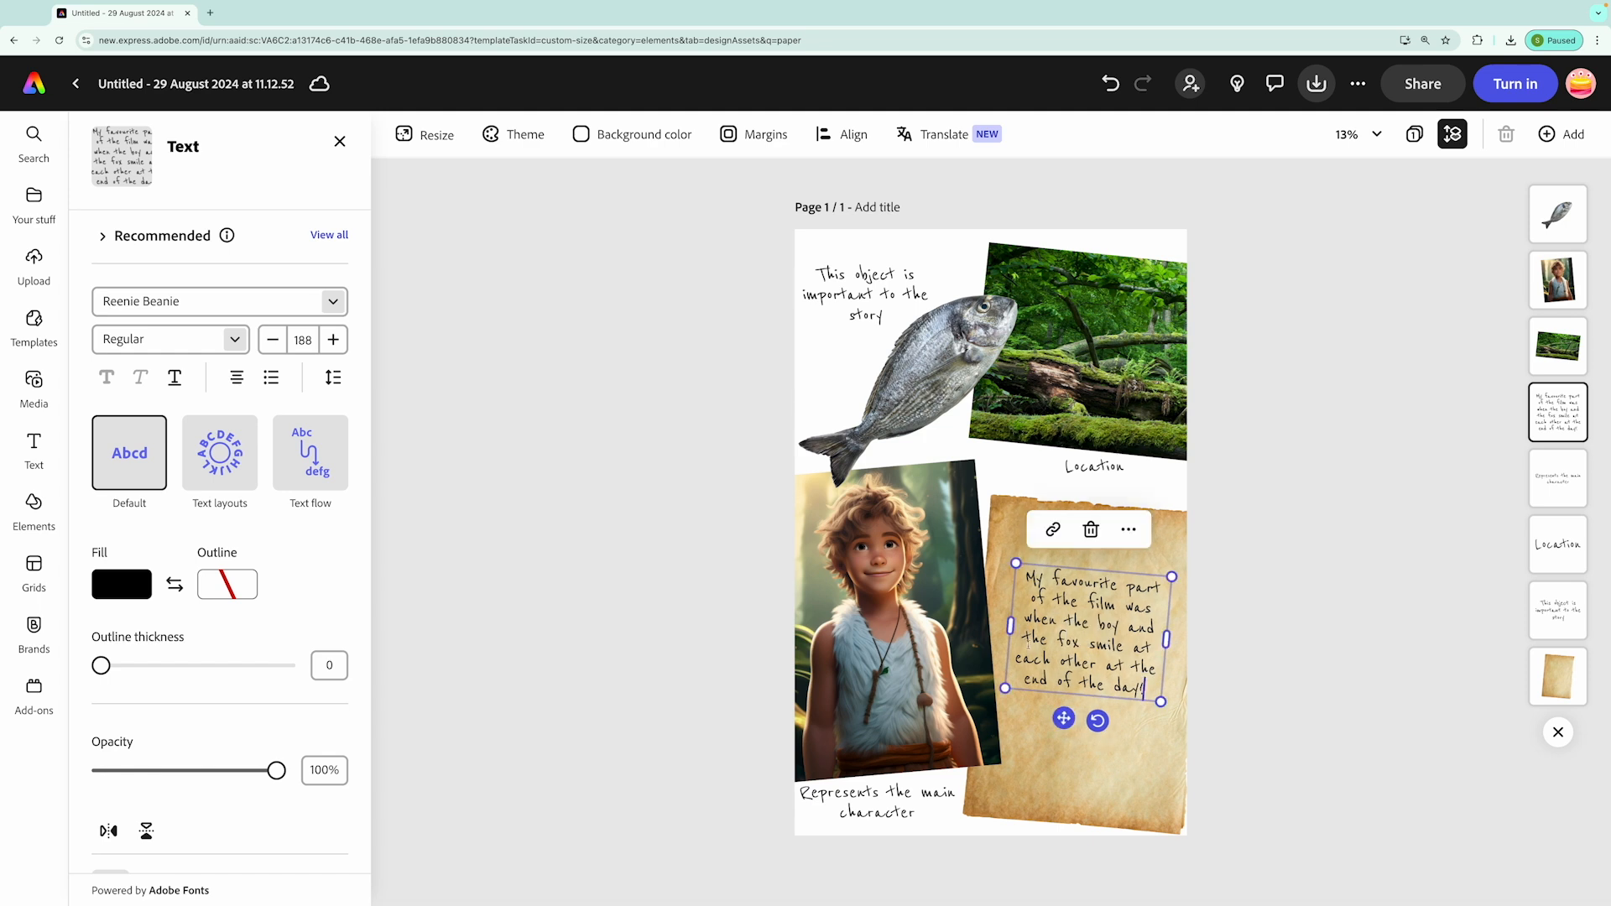
{"action": "left_click_drag", "start_coordinate": [1011, 626], "coordinate": [1047, 649]}
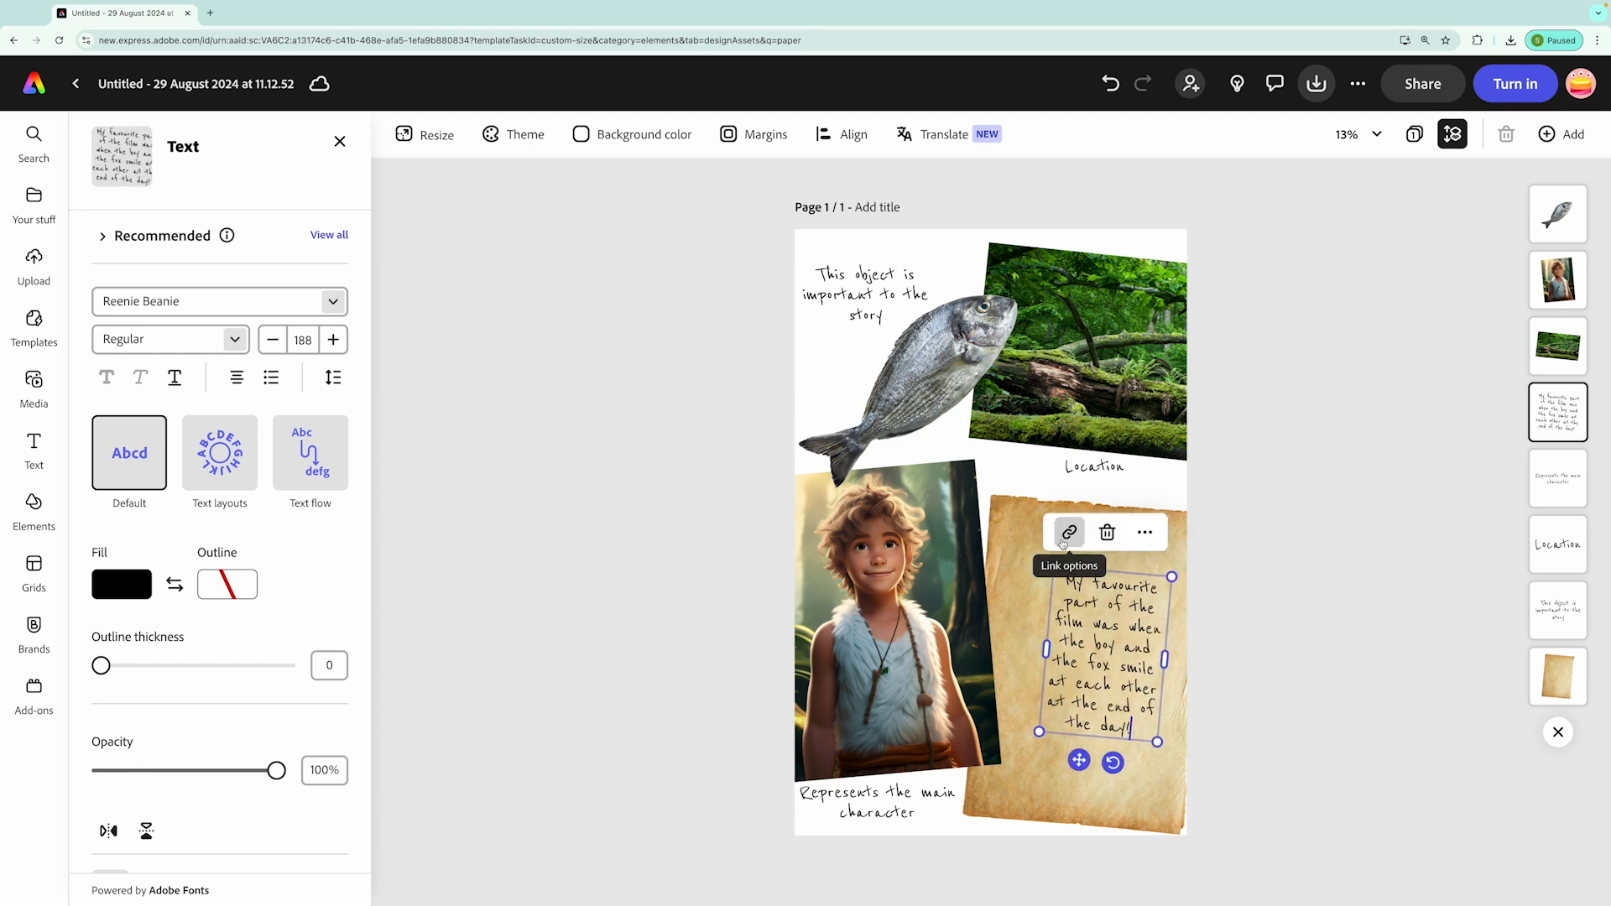
{"action": "left_click_drag", "start_coordinate": [1040, 733], "coordinate": [975, 807]}
{"action": "left_click_drag", "start_coordinate": [1104, 576], "coordinate": [1120, 541]}
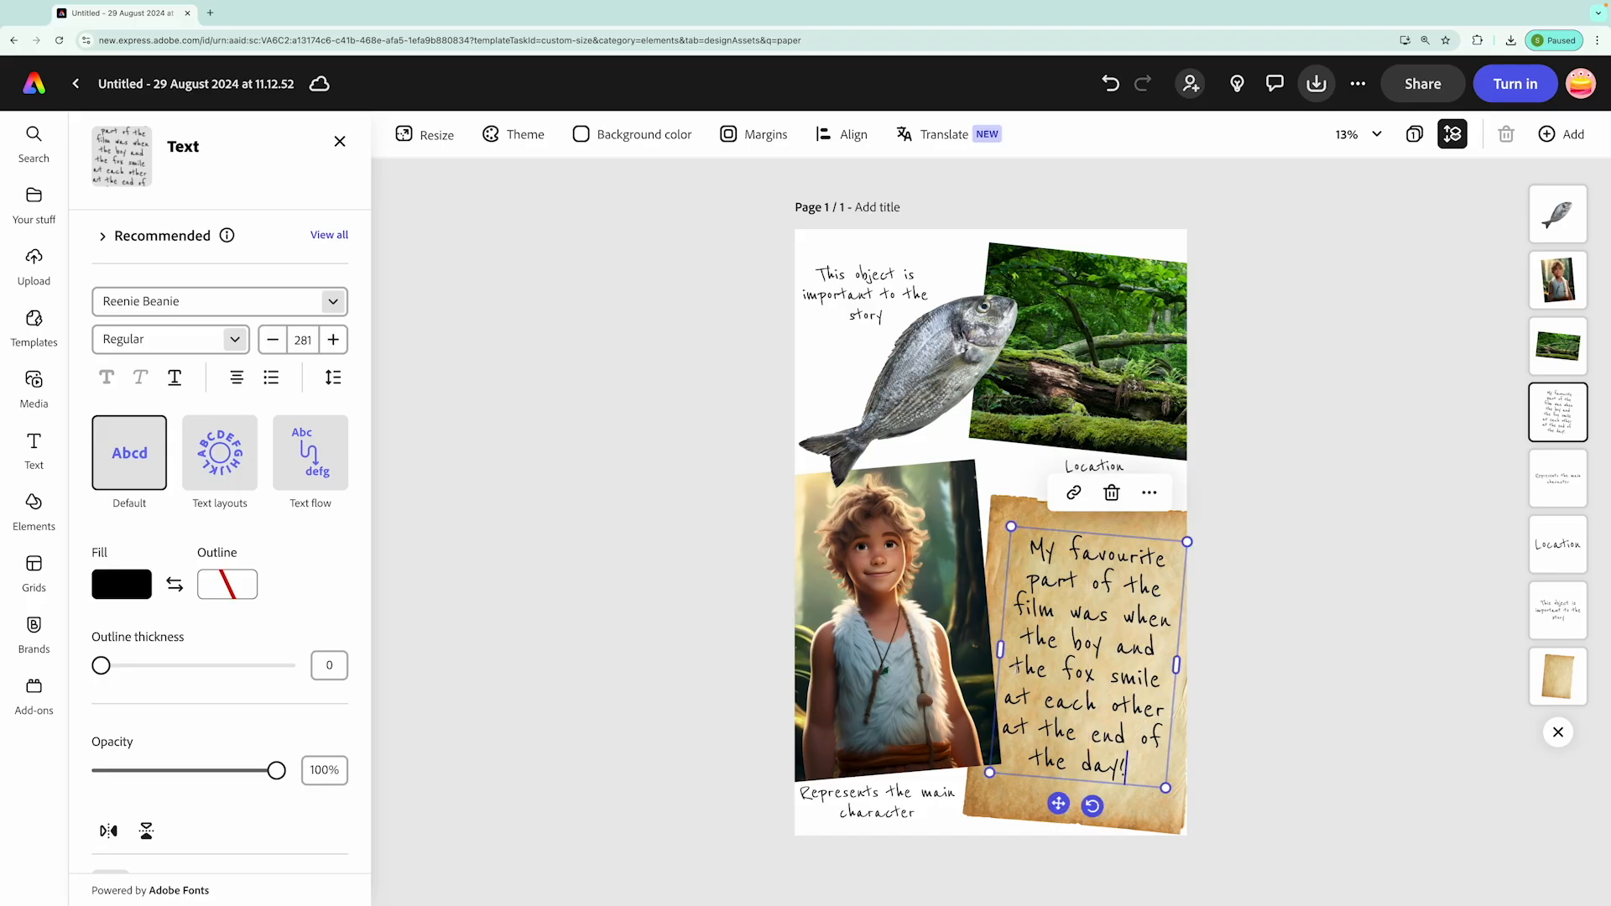
{"action": "left_click_drag", "start_coordinate": [1000, 648], "coordinate": [1009, 649]}
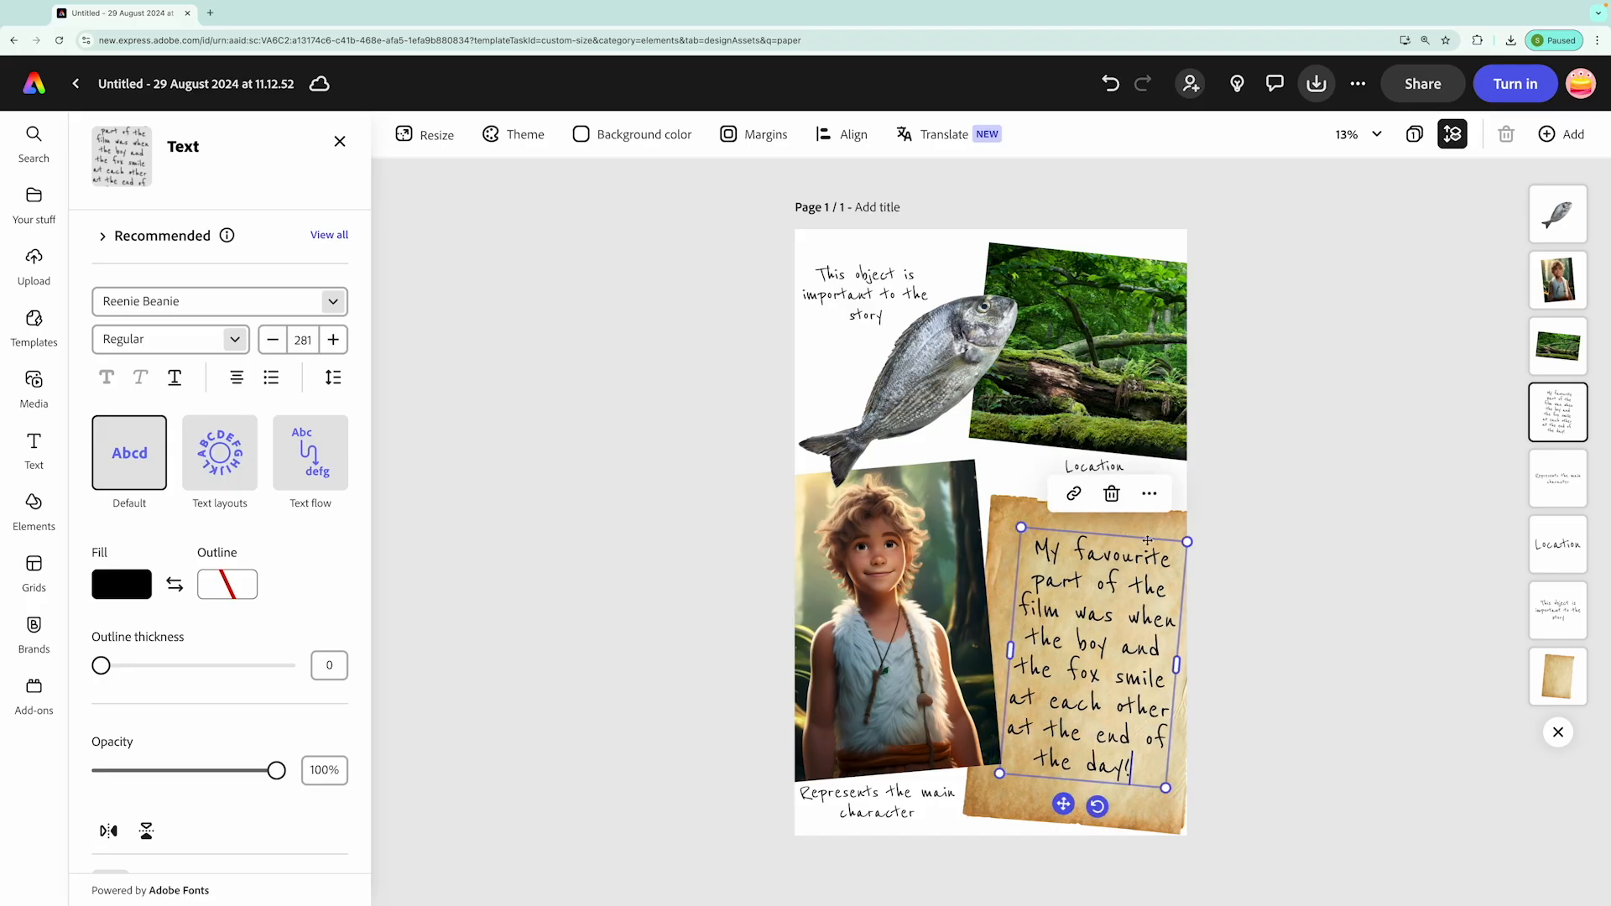
Narrow the favourite-part text box slightly, adjust its tilt to match the parchment and move it up and left on the sheet
{"action": "left_click_drag", "start_coordinate": [1177, 663], "coordinate": [1169, 671]}
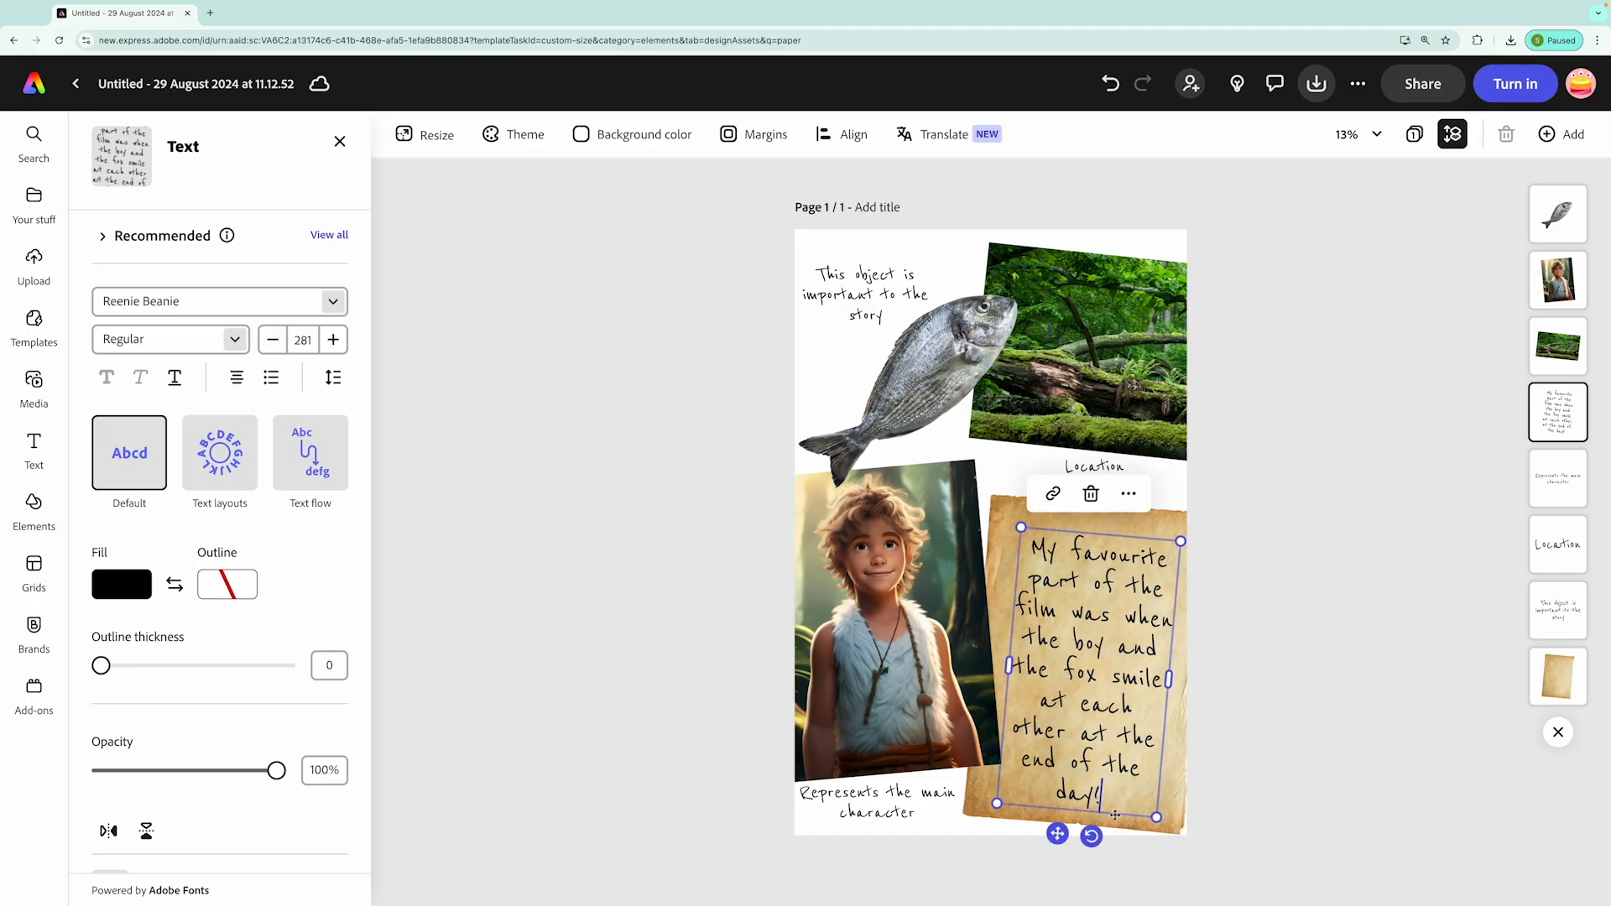
{"action": "left_click_drag", "start_coordinate": [1091, 836], "coordinate": [1094, 835]}
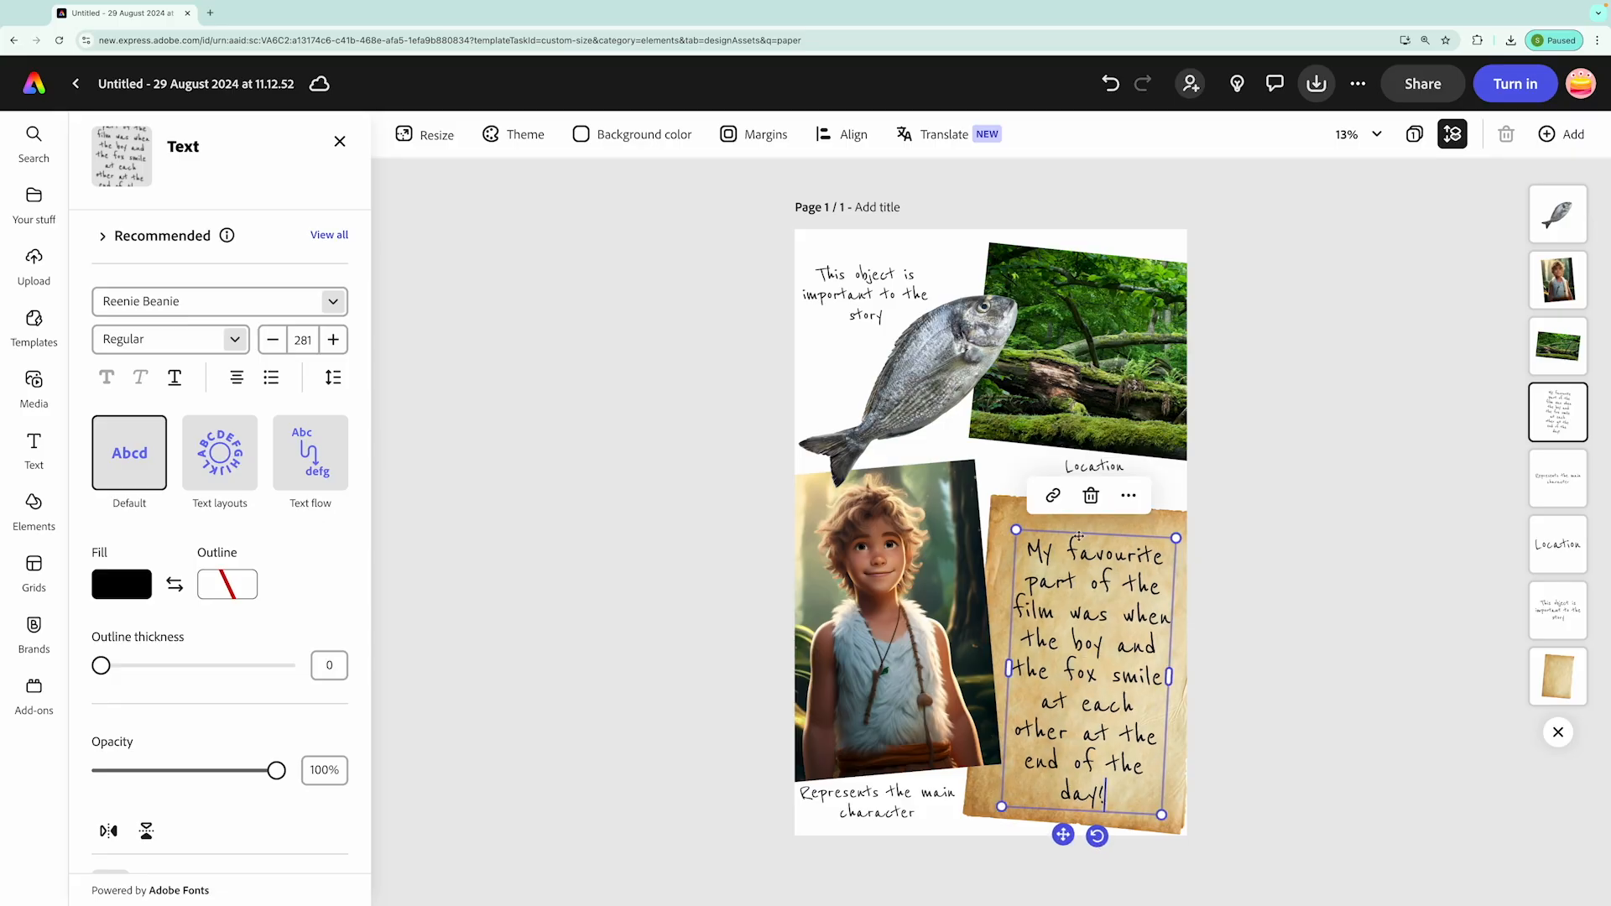
{"action": "left_click_drag", "start_coordinate": [1089, 530], "coordinate": [1084, 525]}
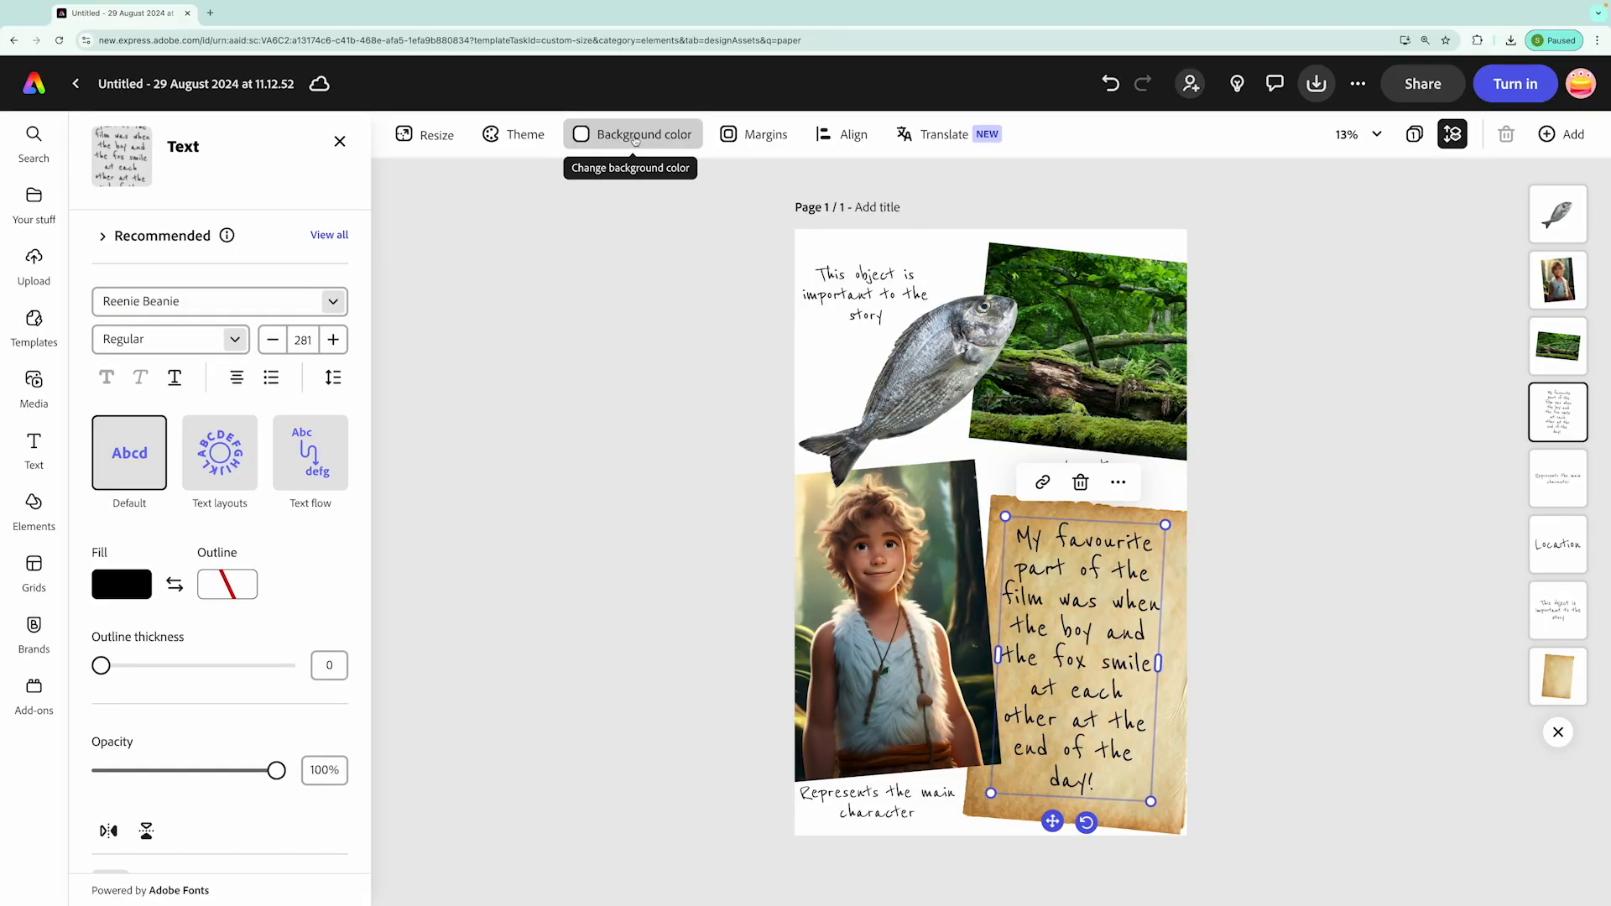
Set the page background to a green sampled from the forest photo with the eyedropper
{"action": "left_click", "coordinate": [669, 157]}
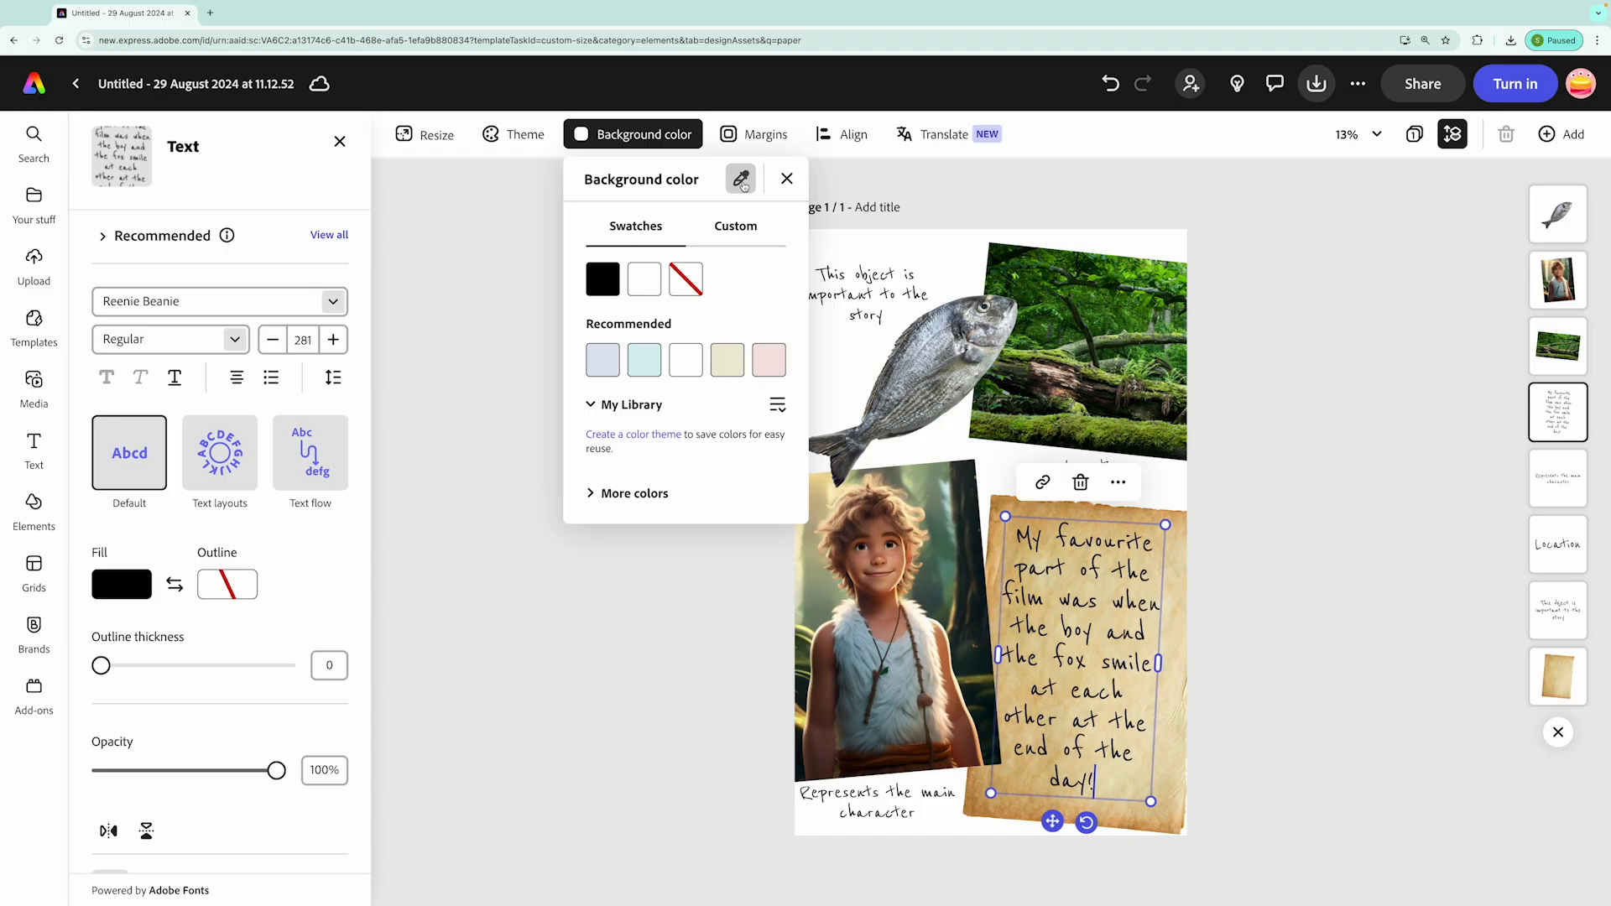
{"action": "left_click", "coordinate": [774, 168]}
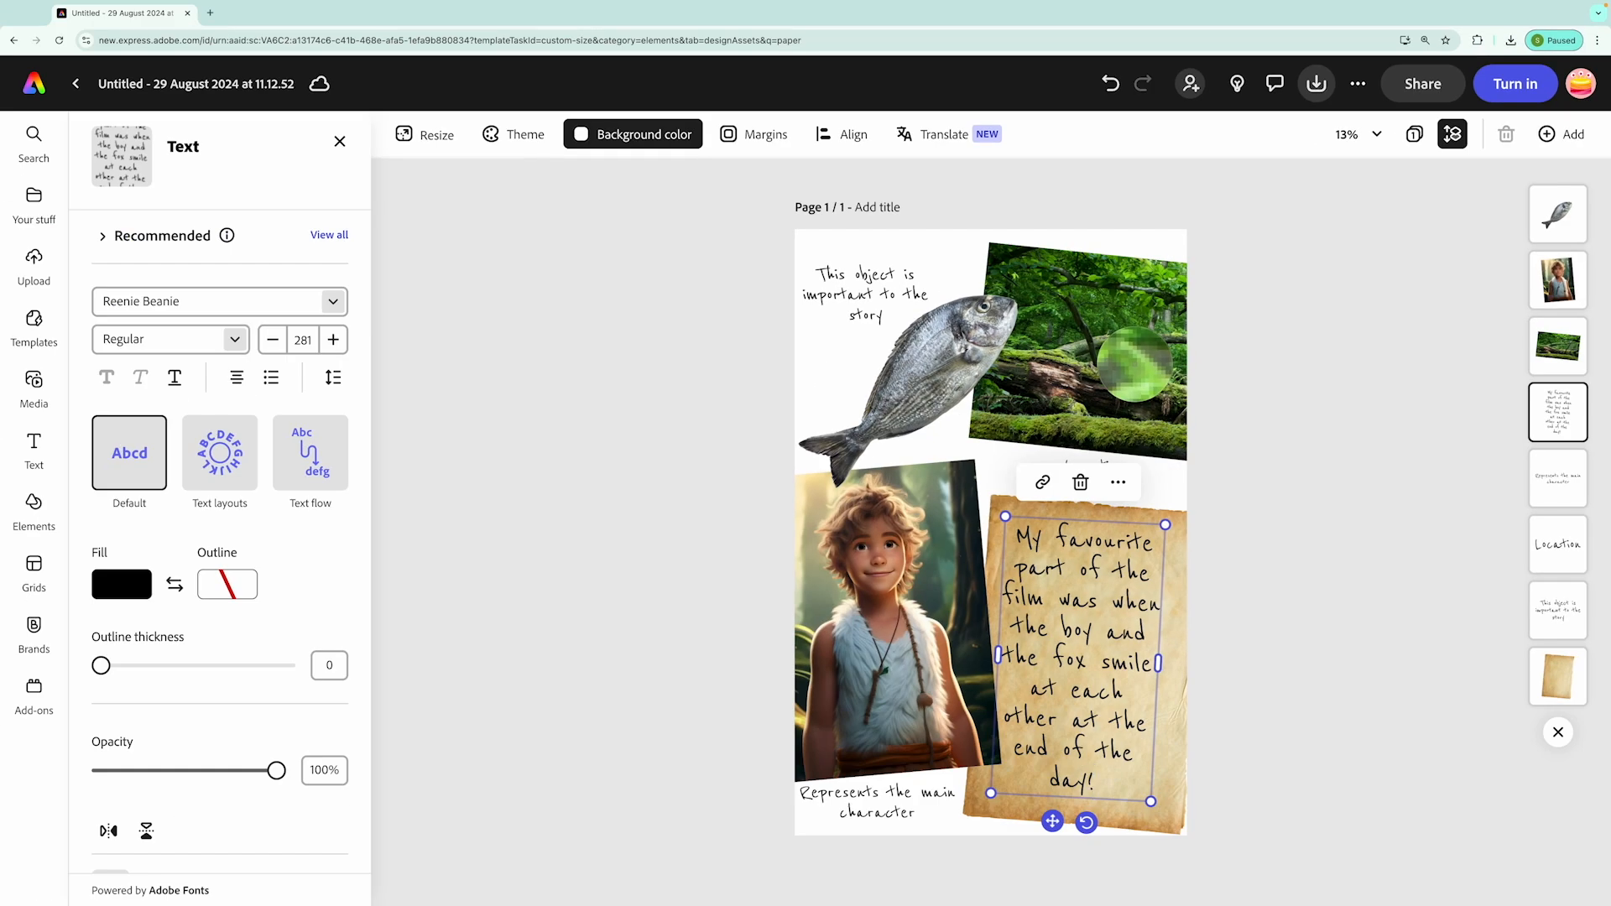
{"action": "left_click", "coordinate": [1134, 363]}
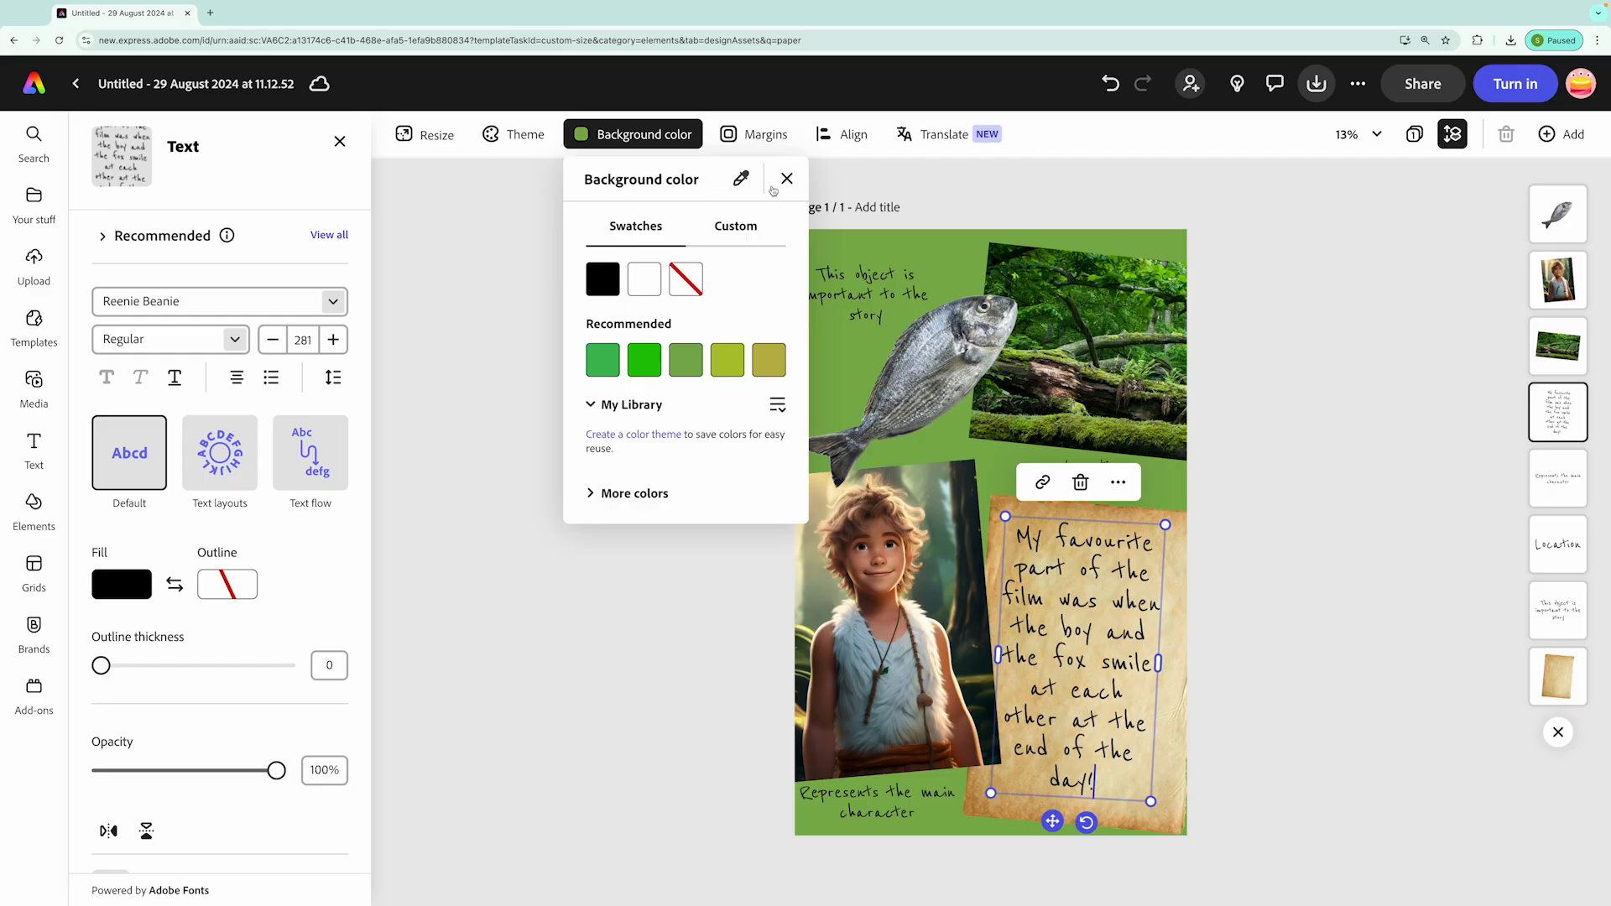
{"action": "left_click", "coordinate": [787, 180]}
Widen the favourite-part text box slightly and shift it up and right on the parchment, leaving space beneath the text
{"action": "left_click_drag", "start_coordinate": [1158, 663], "coordinate": [1167, 649]}
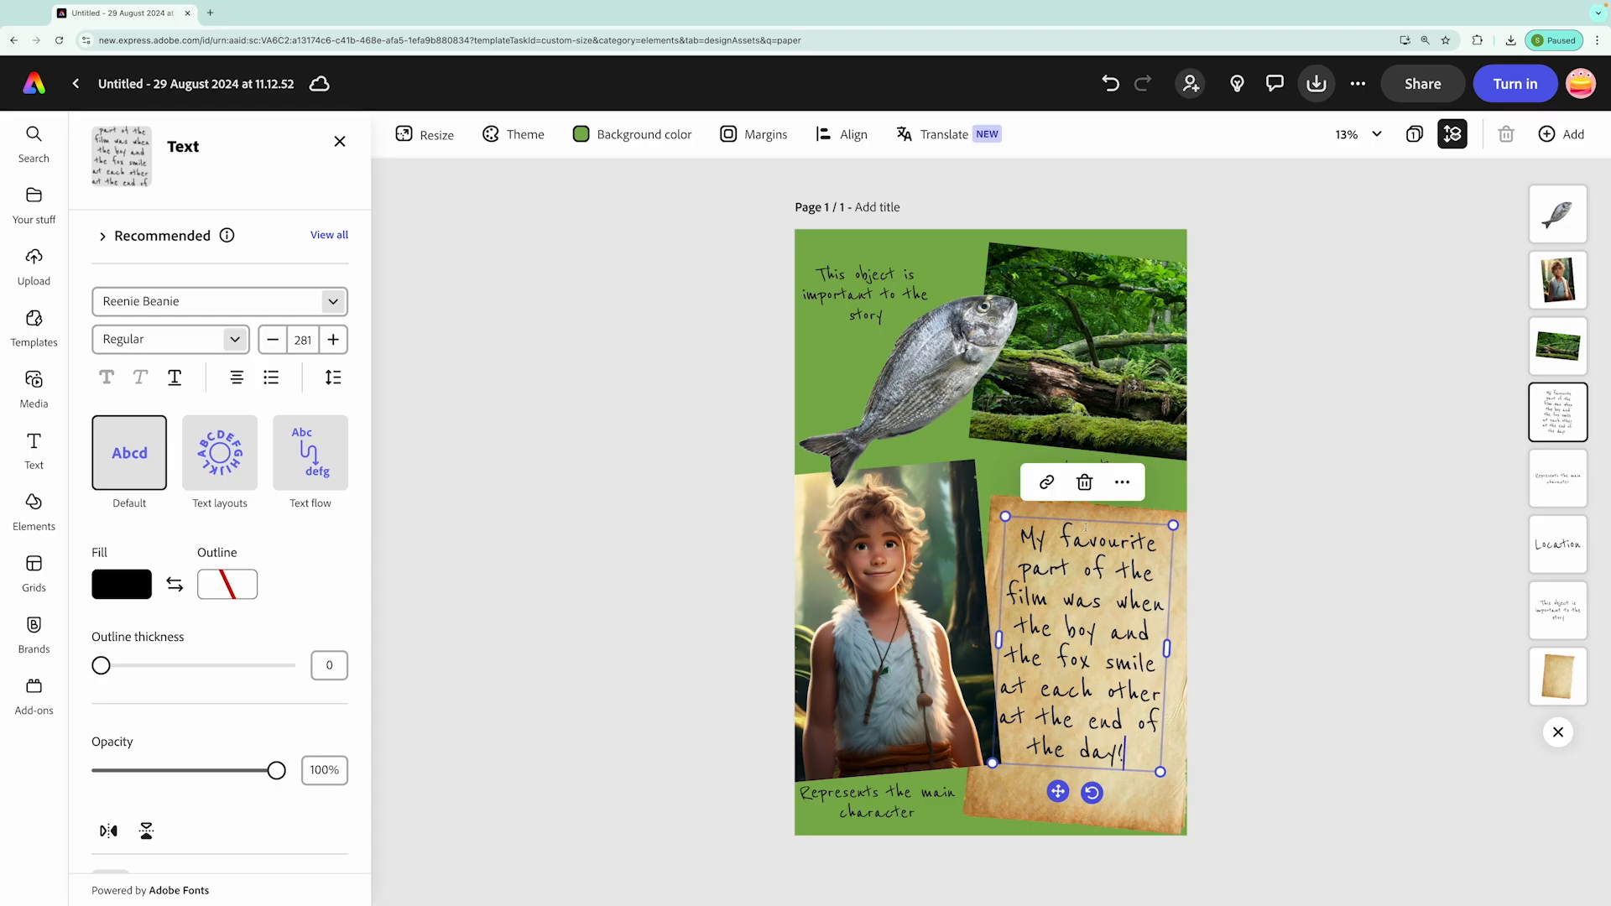
{"action": "left_click_drag", "start_coordinate": [1085, 527], "coordinate": [1090, 521]}
Search the icon elements for "blob"
{"action": "left_click", "coordinate": [33, 502]}
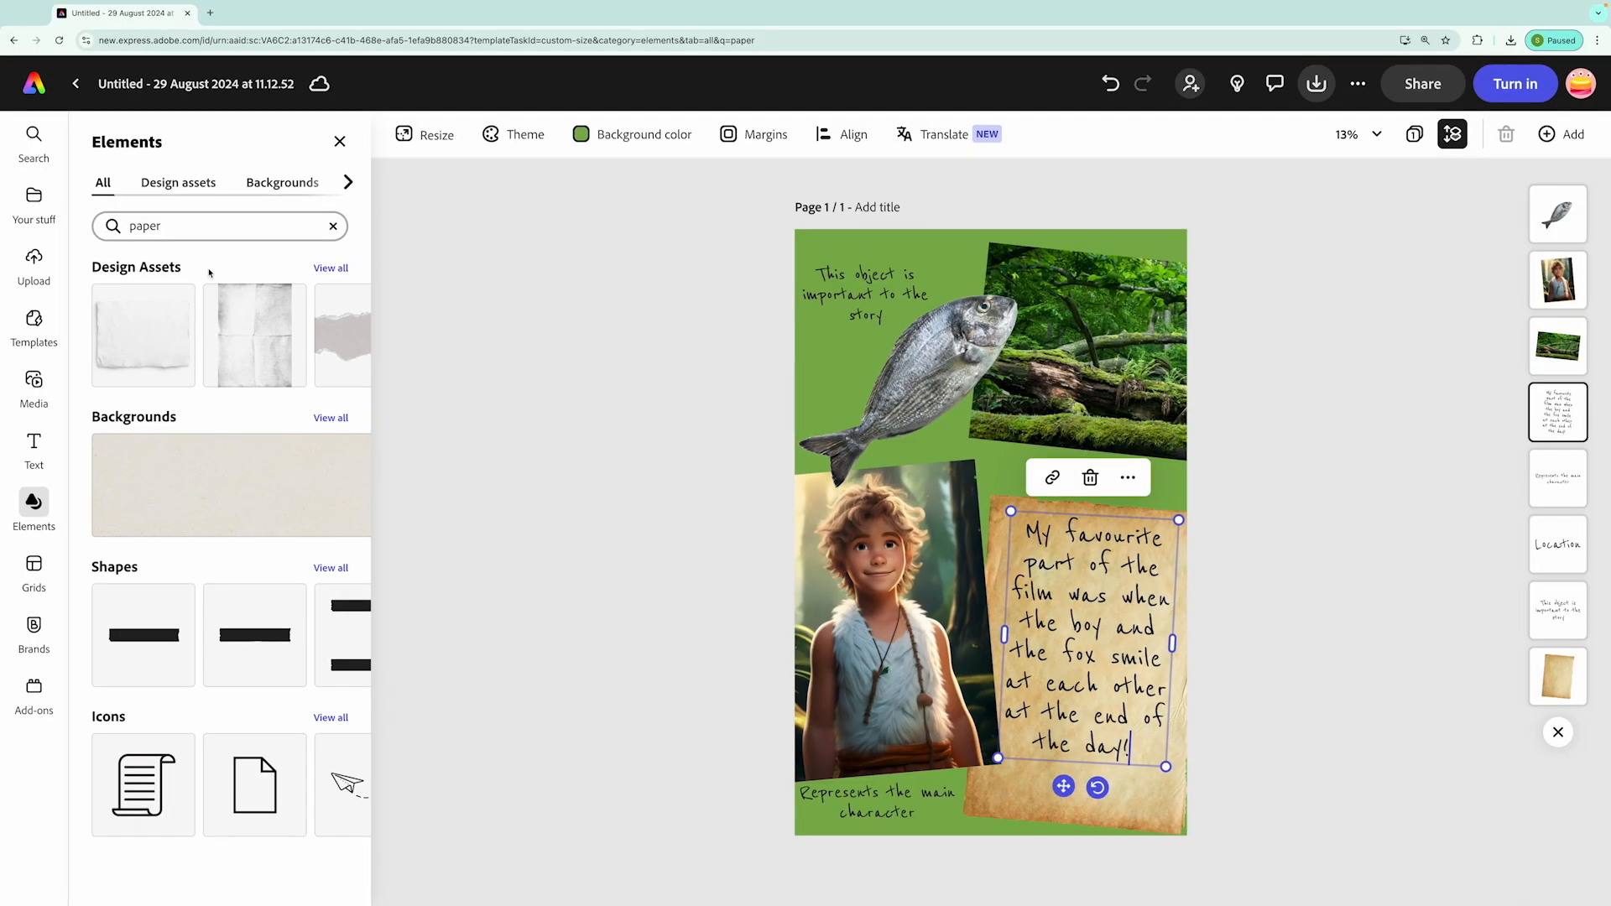
{"action": "scroll", "coordinate": [247, 180], "scroll_direction": "right", "scroll_amount": 3}
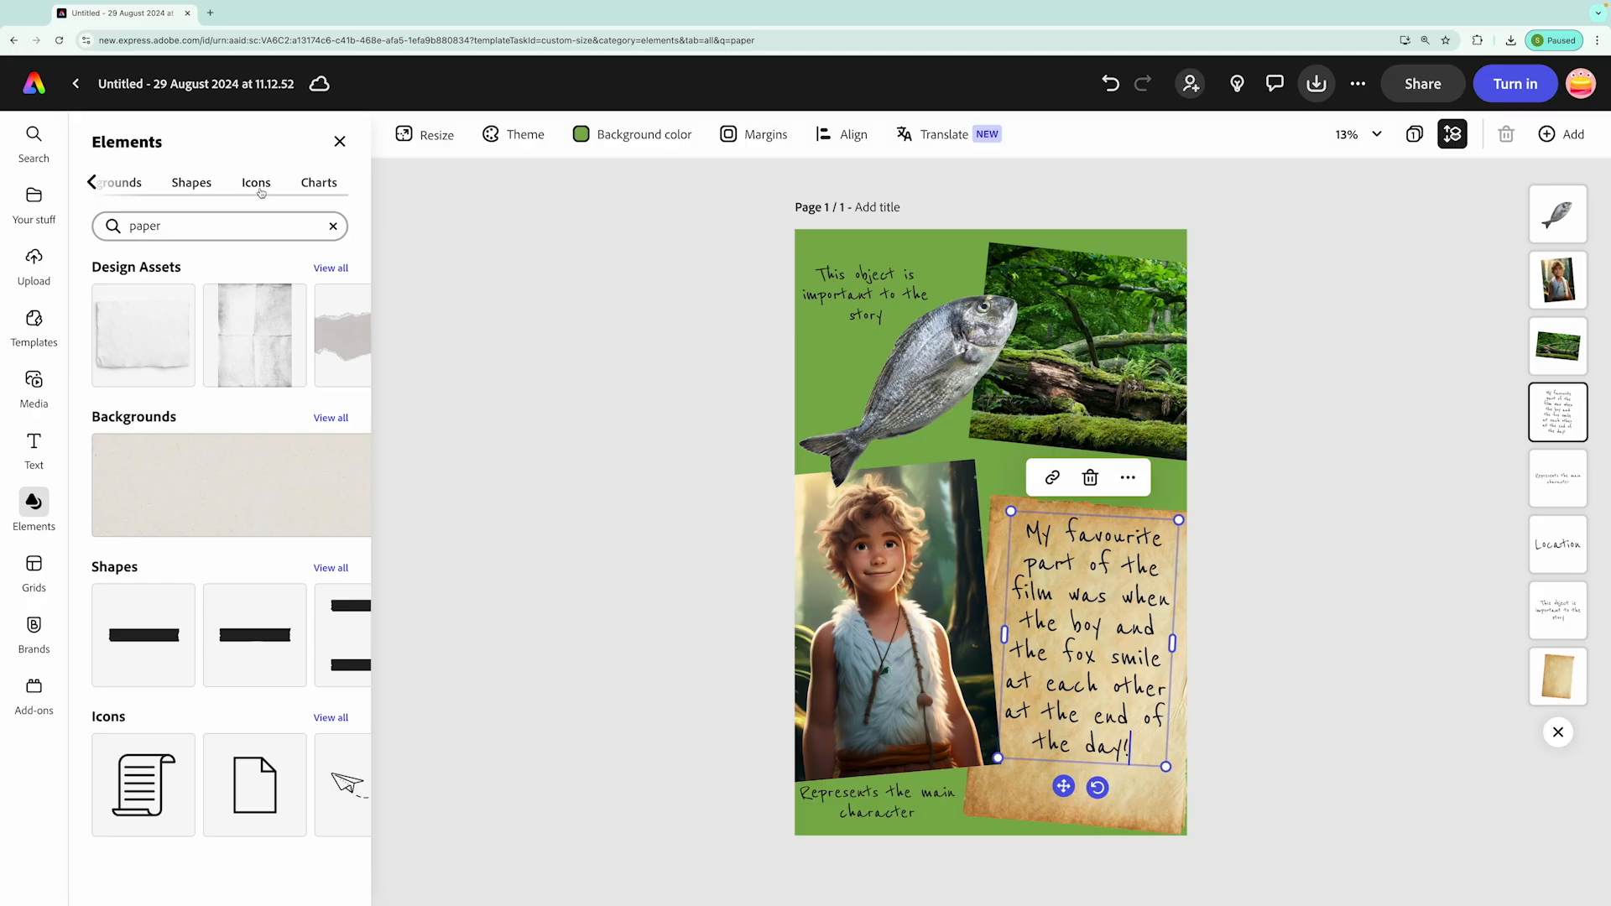
{"action": "left_click", "coordinate": [256, 183]}
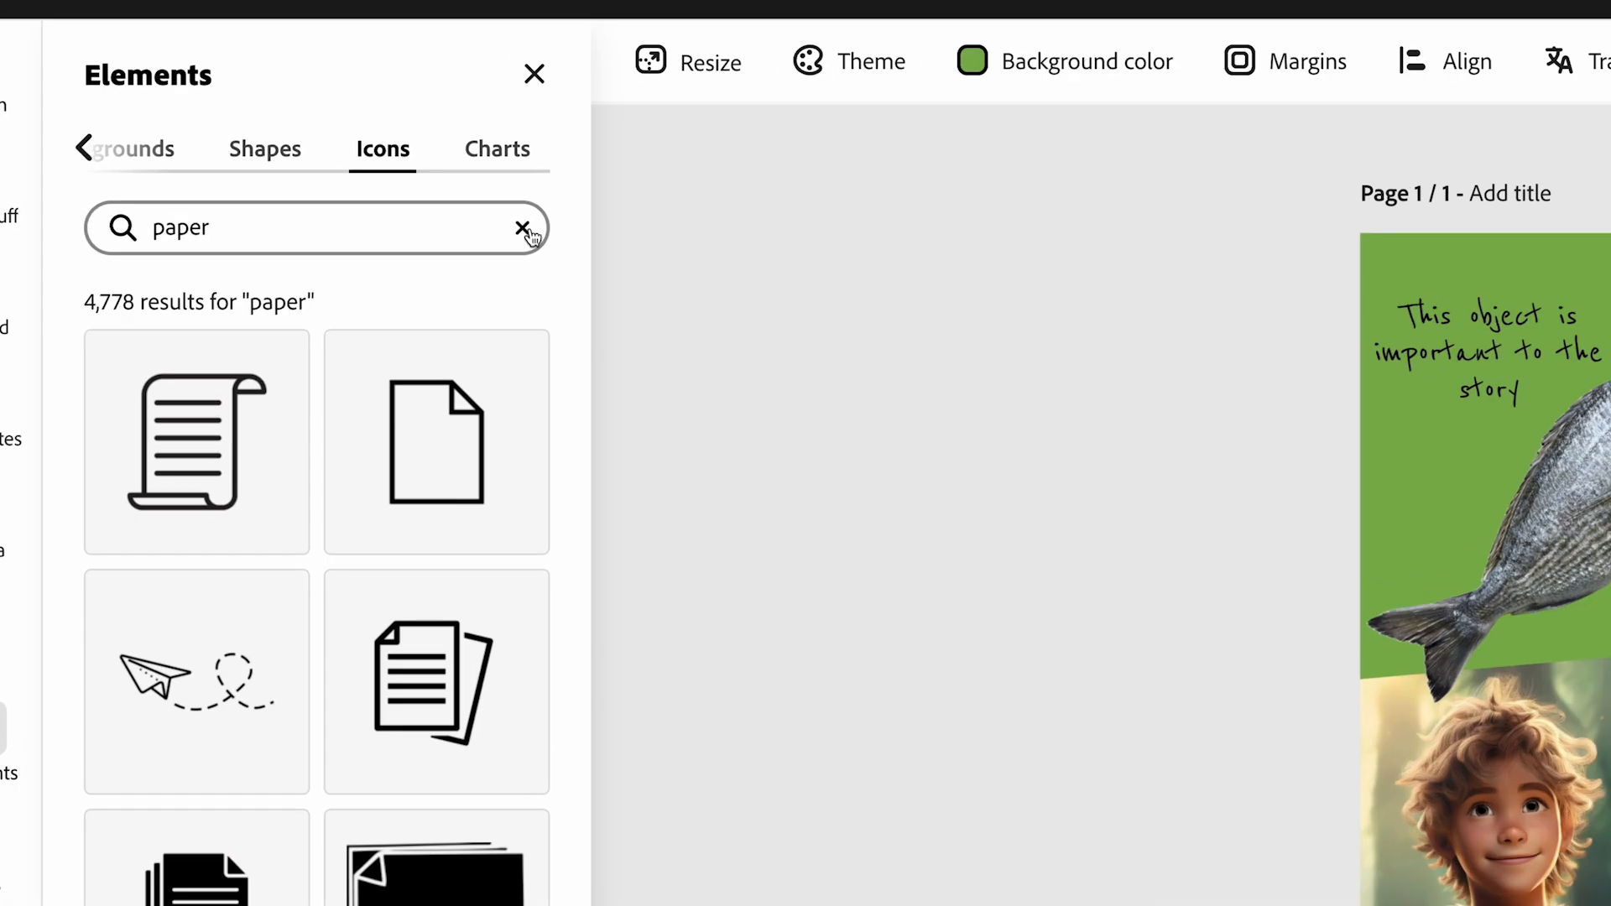
{"action": "left_click", "coordinate": [523, 228]}
{"action": "type", "text": "blob"}
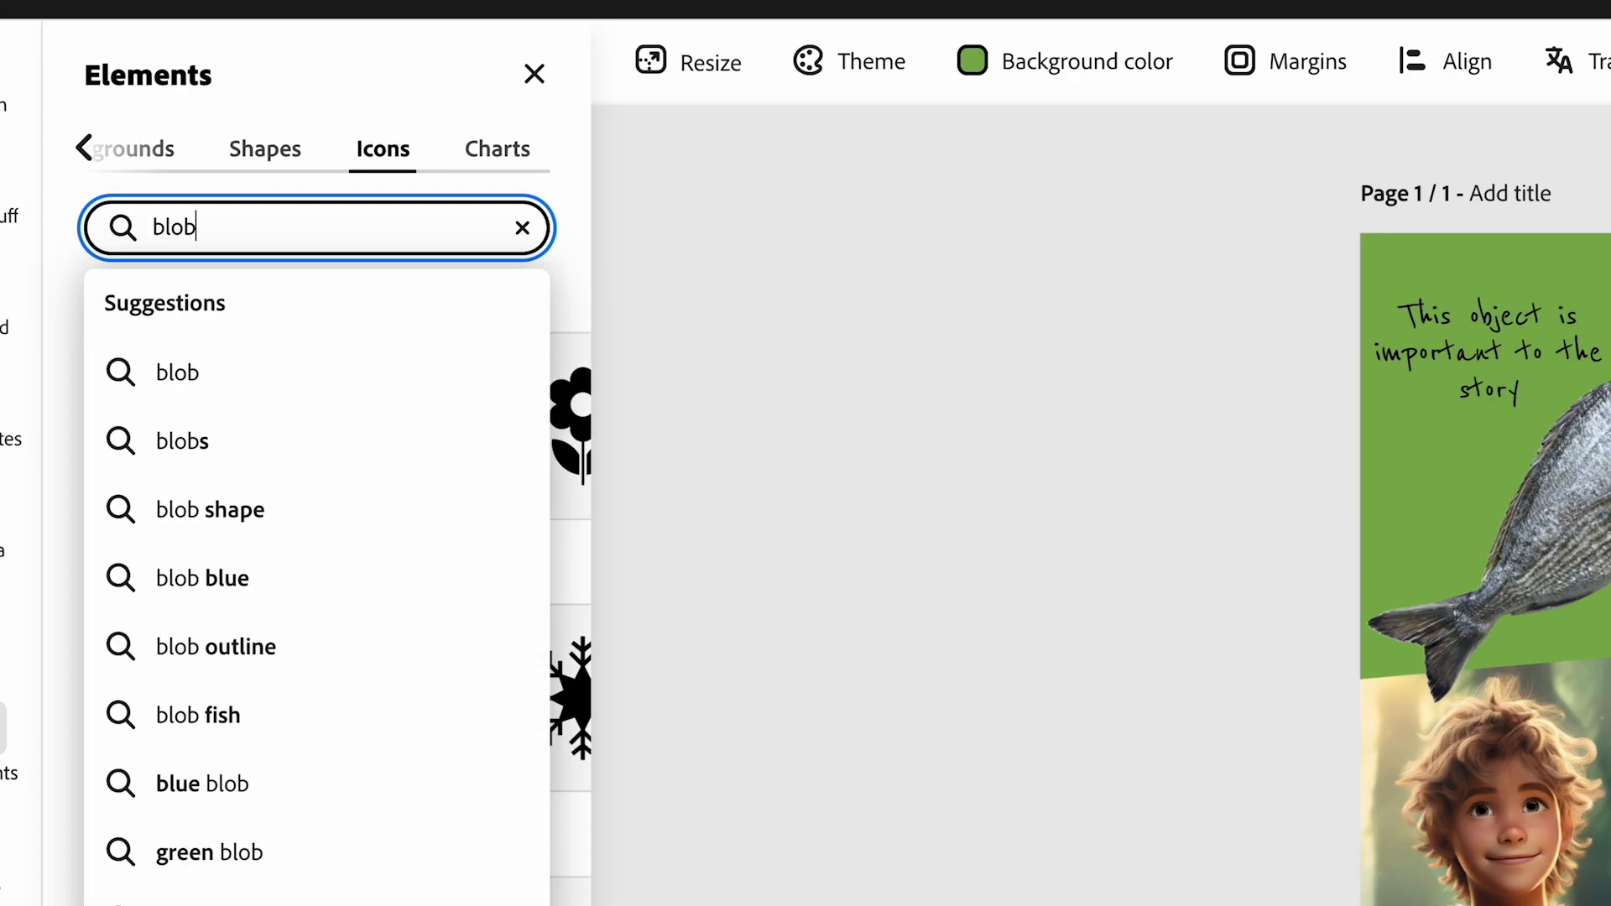
{"action": "key", "text": "Return"}
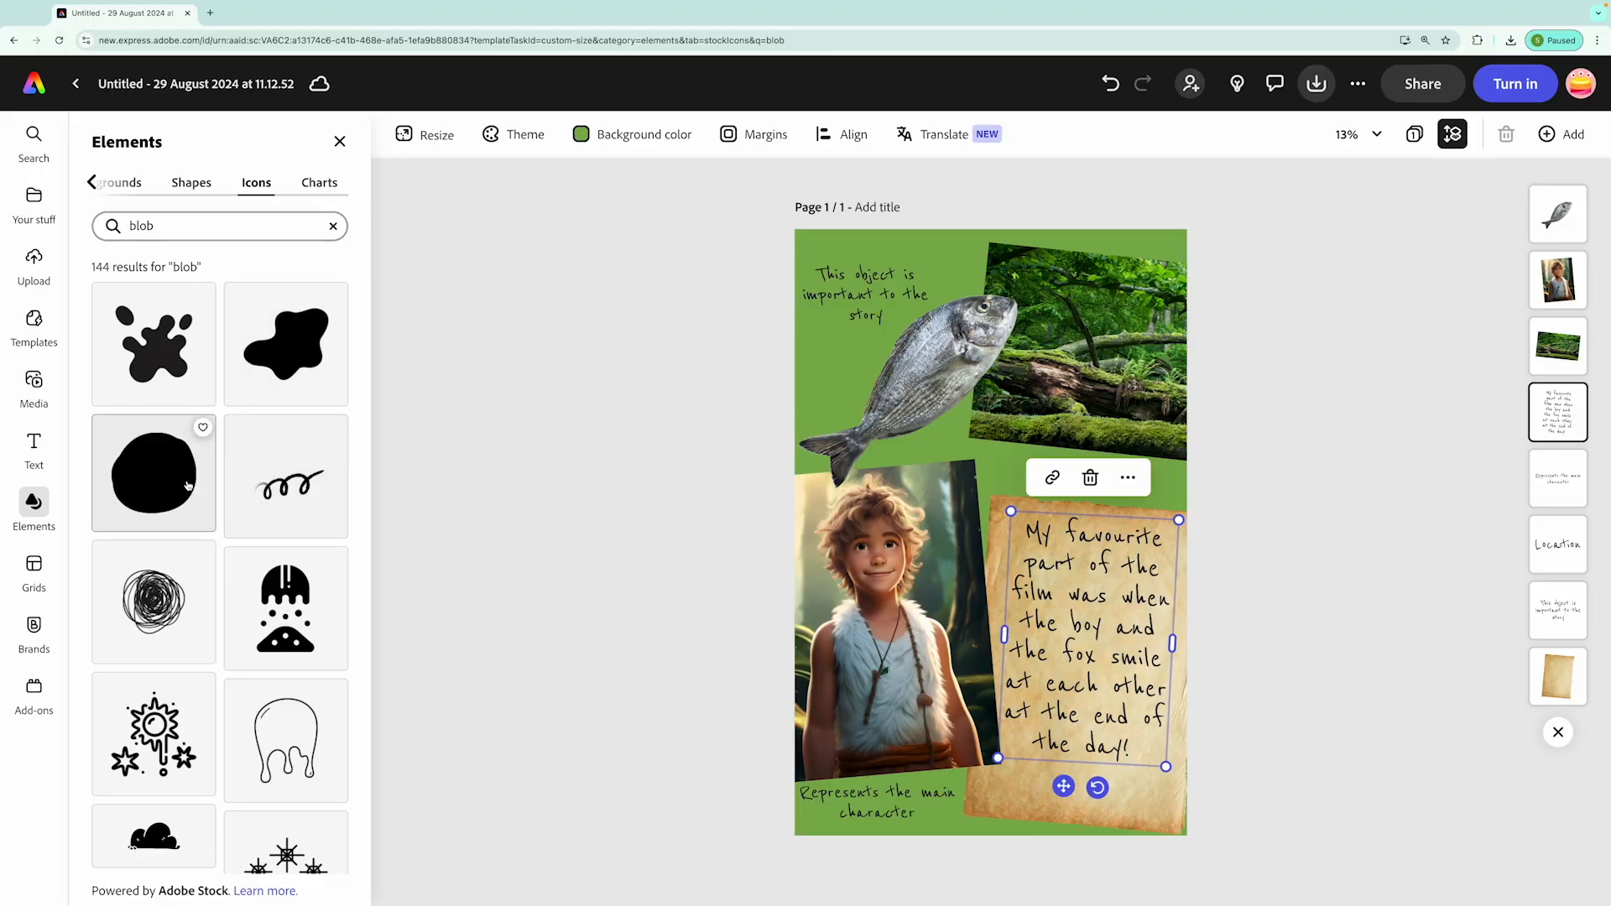
Add three differently shaped solid blob icons to the poster: a star-like one, a rounded oval and a wavy one
{"action": "scroll", "coordinate": [187, 485], "scroll_direction": "down", "scroll_amount": 15}
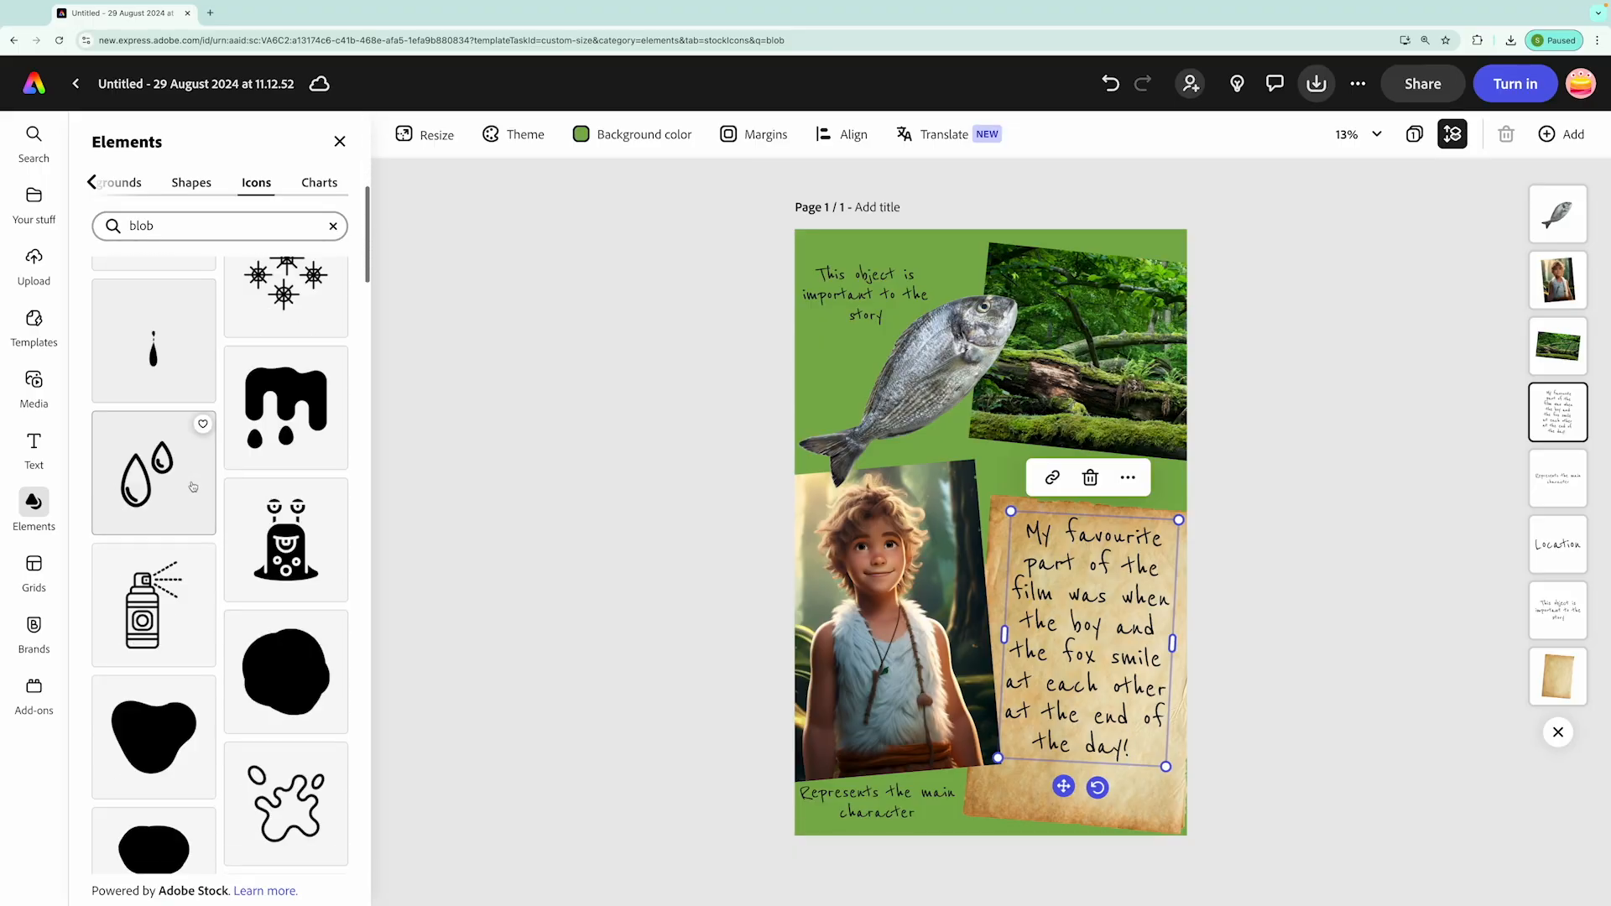
{"action": "scroll", "coordinate": [194, 488], "scroll_direction": "down", "scroll_amount": 2}
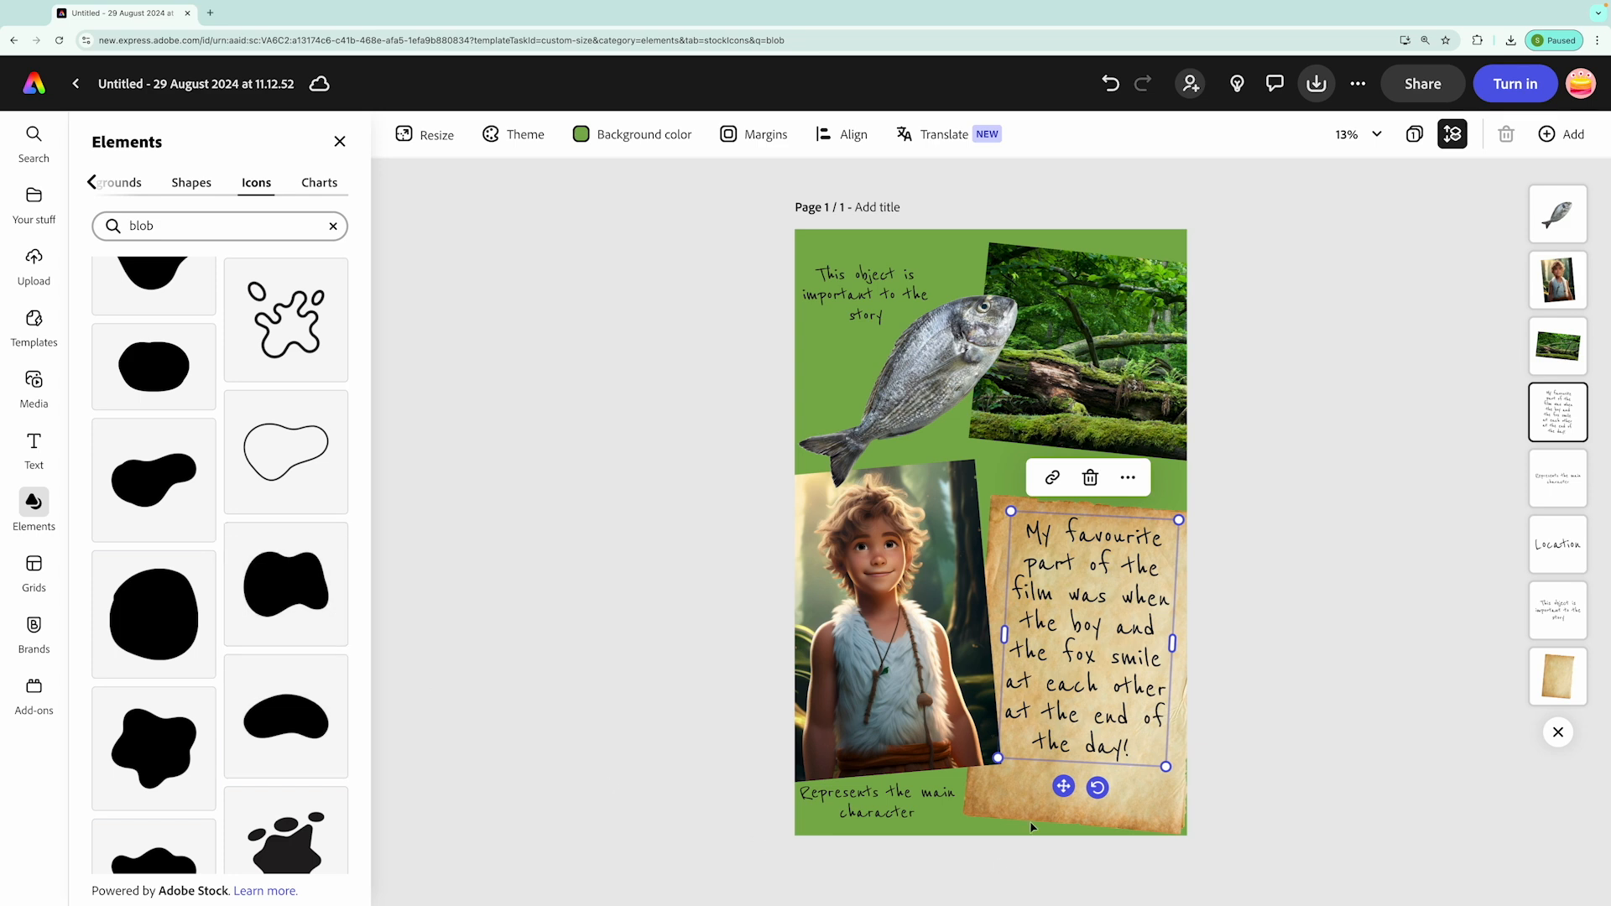
{"action": "left_click", "coordinate": [178, 748]}
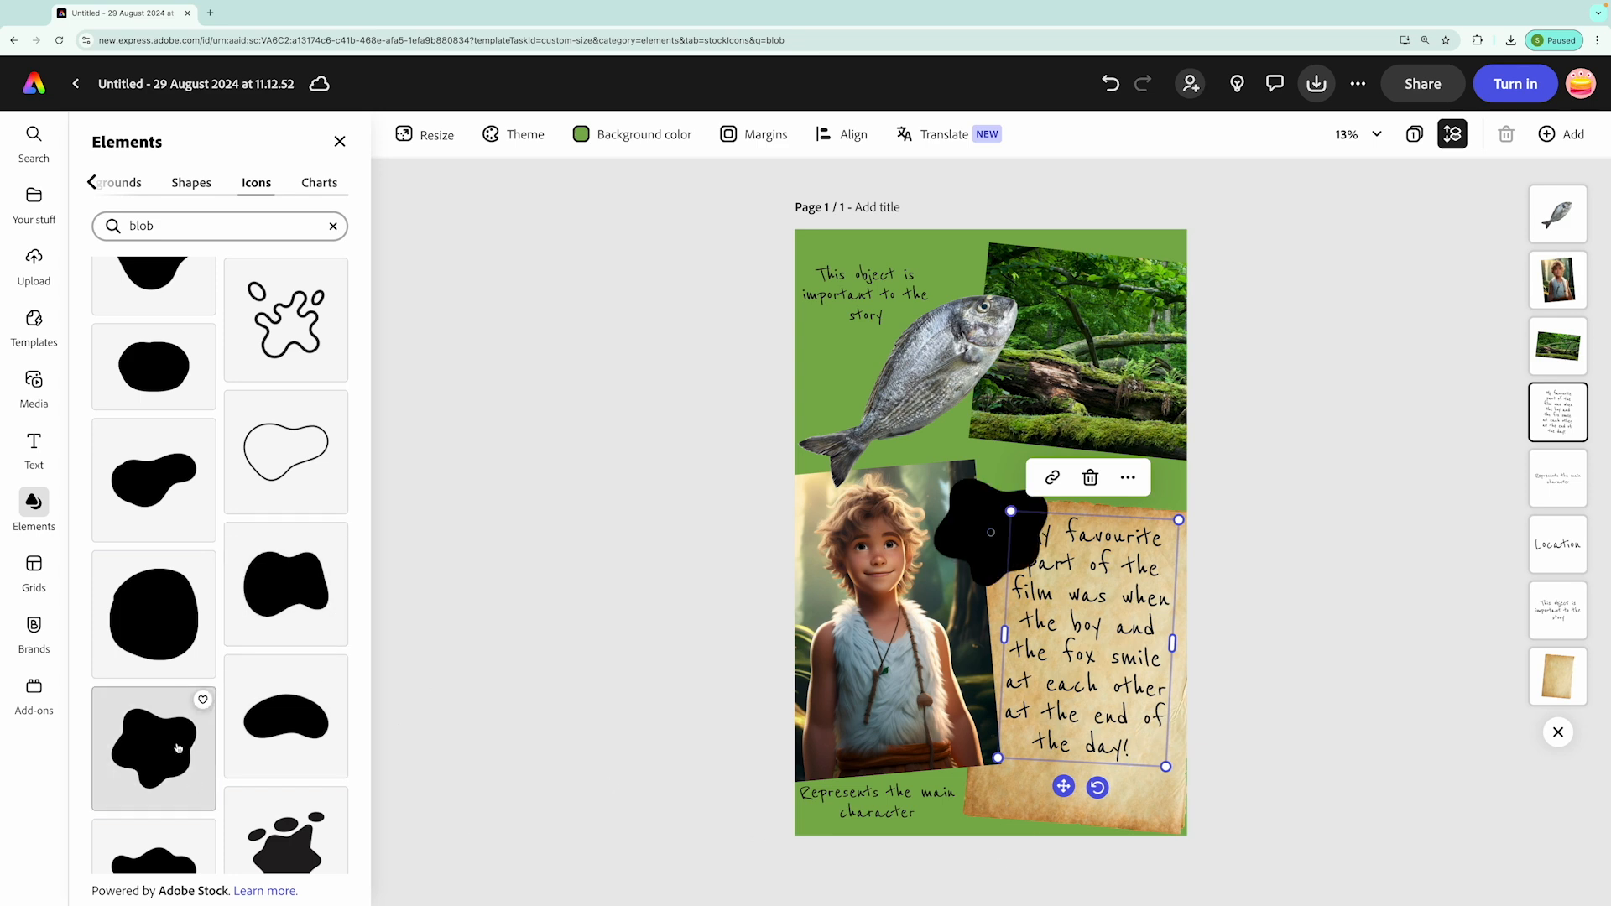
{"action": "left_click", "coordinate": [169, 380]}
{"action": "left_click", "coordinate": [301, 621]}
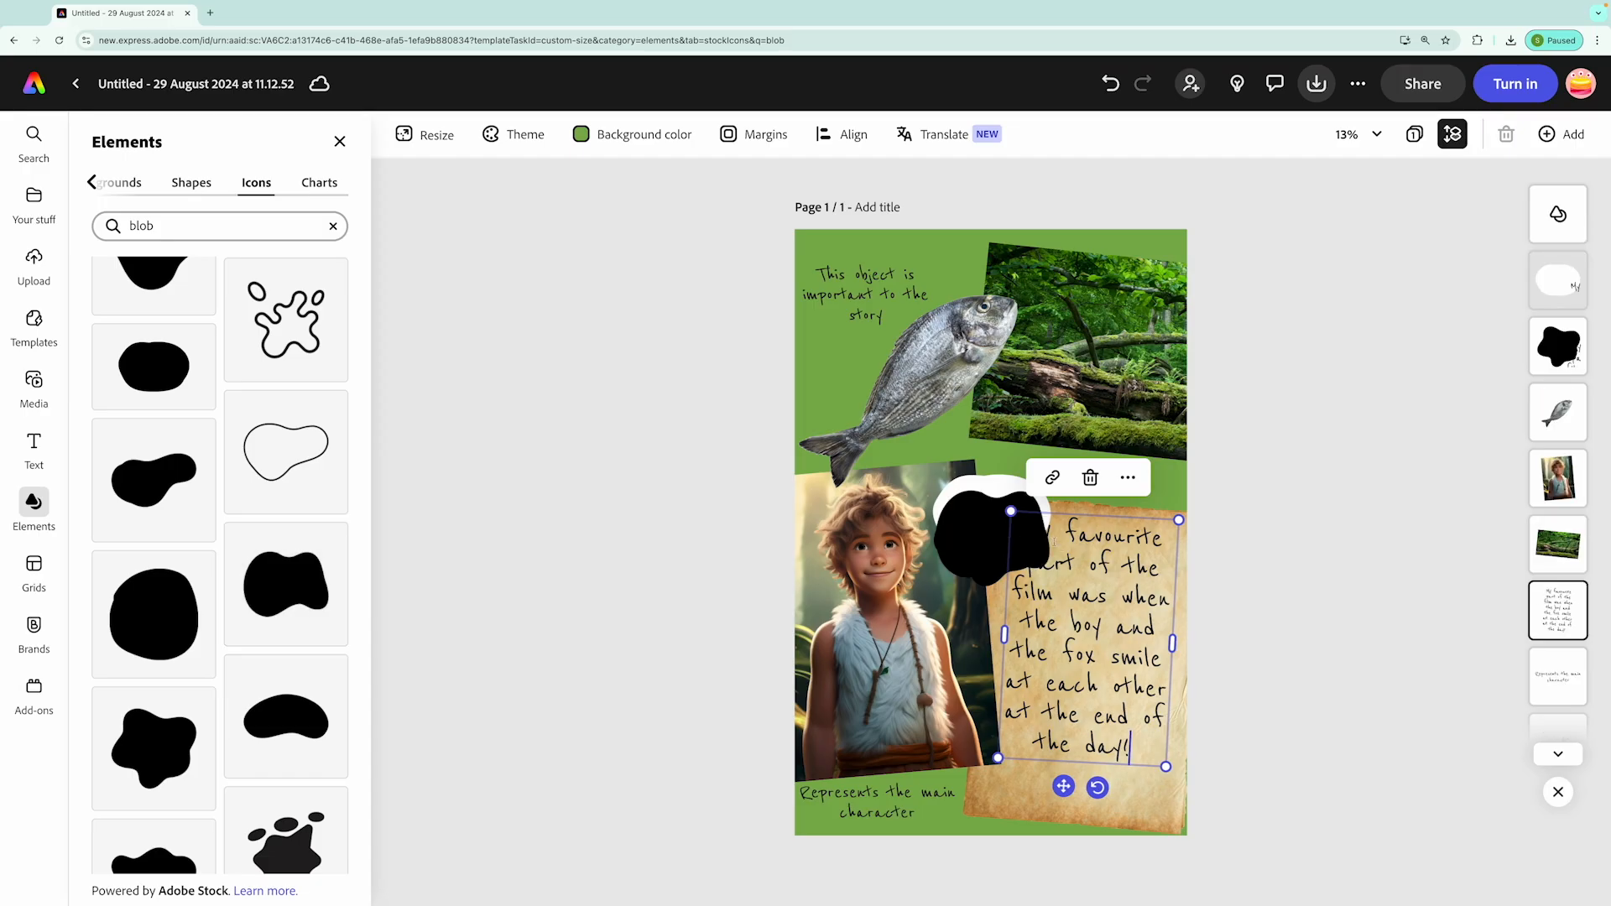
Shrink the three blobs and line them up side by side along the parchment's lower edge
{"action": "left_click_drag", "start_coordinate": [990, 545], "coordinate": [1148, 807]}
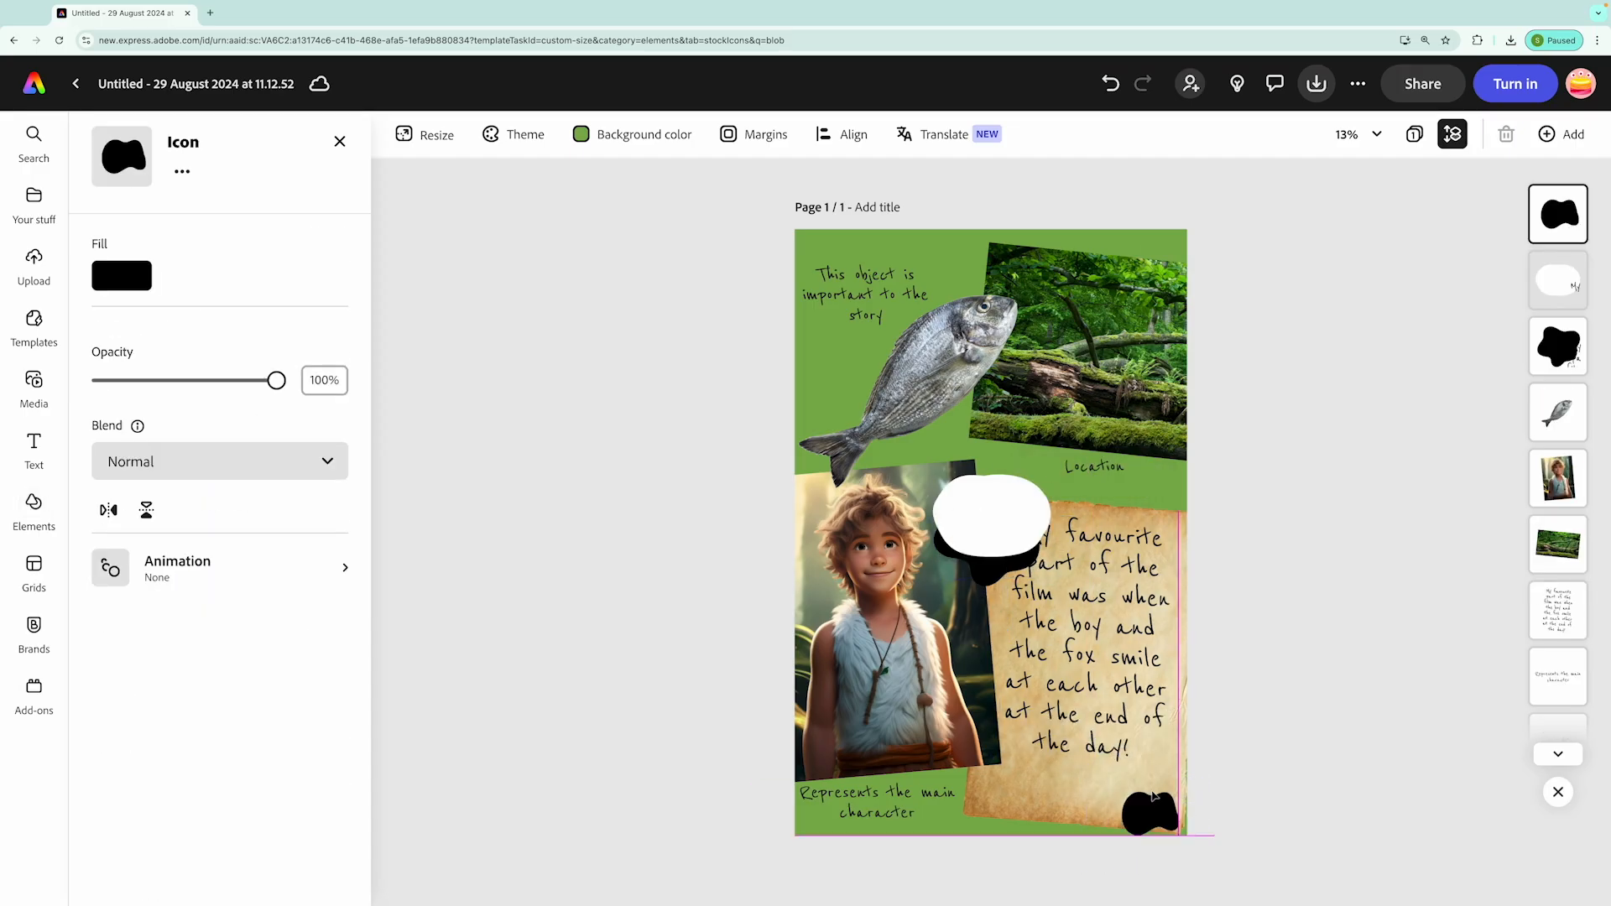
{"action": "left_click", "coordinate": [993, 521]}
{"action": "left_click_drag", "start_coordinate": [1013, 505], "coordinate": [1082, 800]}
{"action": "left_click_drag", "start_coordinate": [1045, 493], "coordinate": [1017, 784]}
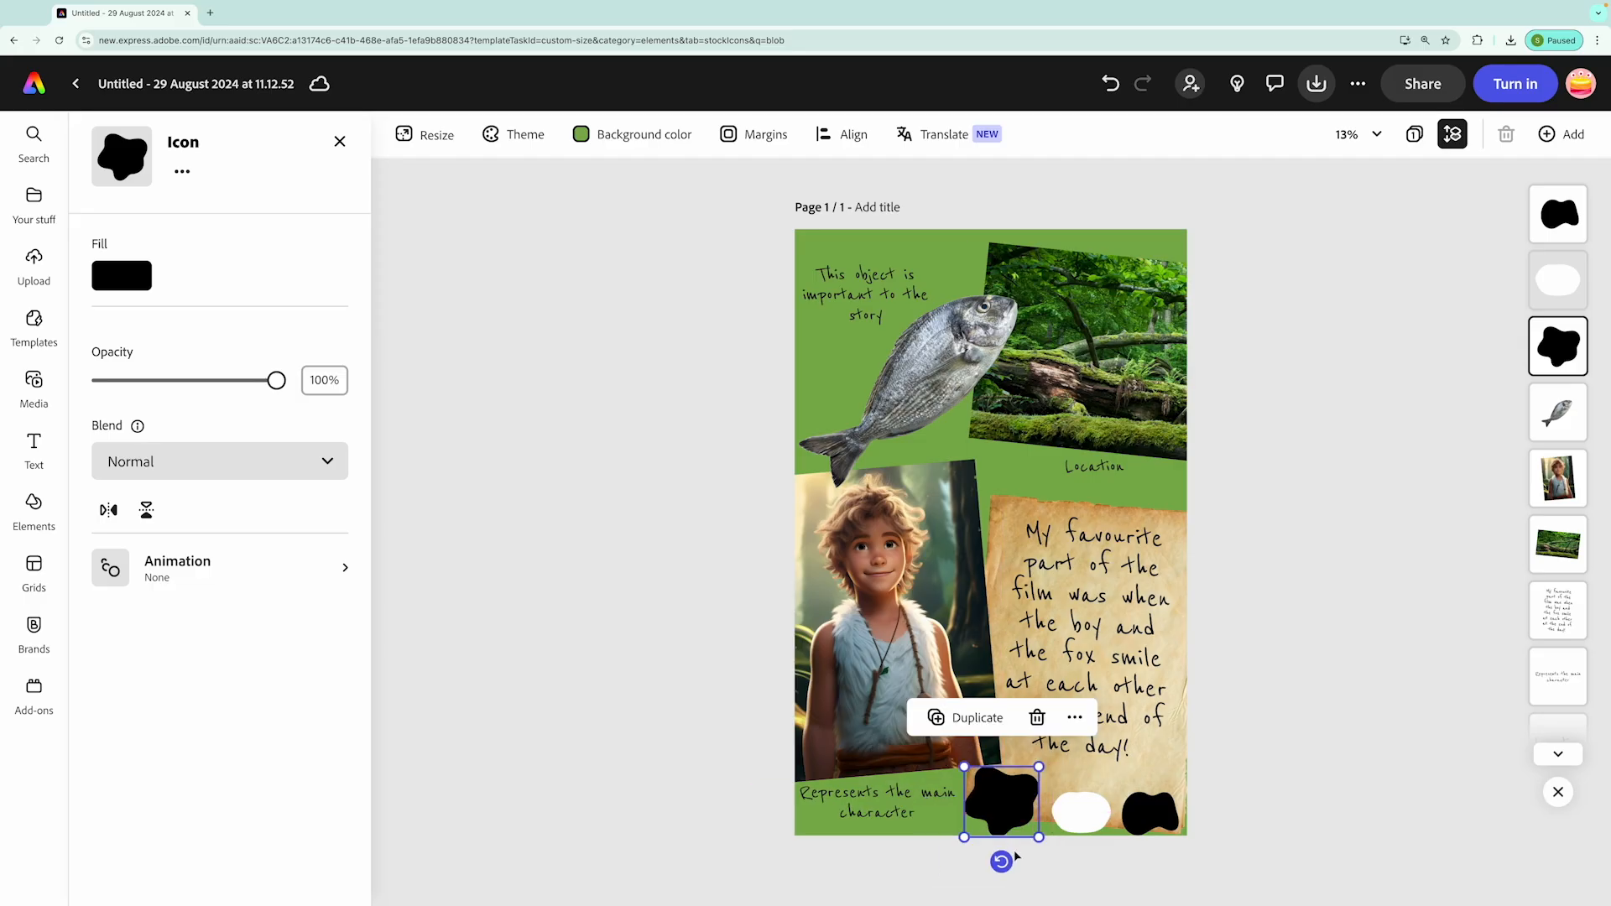
{"action": "left_click_drag", "start_coordinate": [965, 838], "coordinate": [1066, 811]}
{"action": "left_click_drag", "start_coordinate": [1164, 815], "coordinate": [1133, 814]}
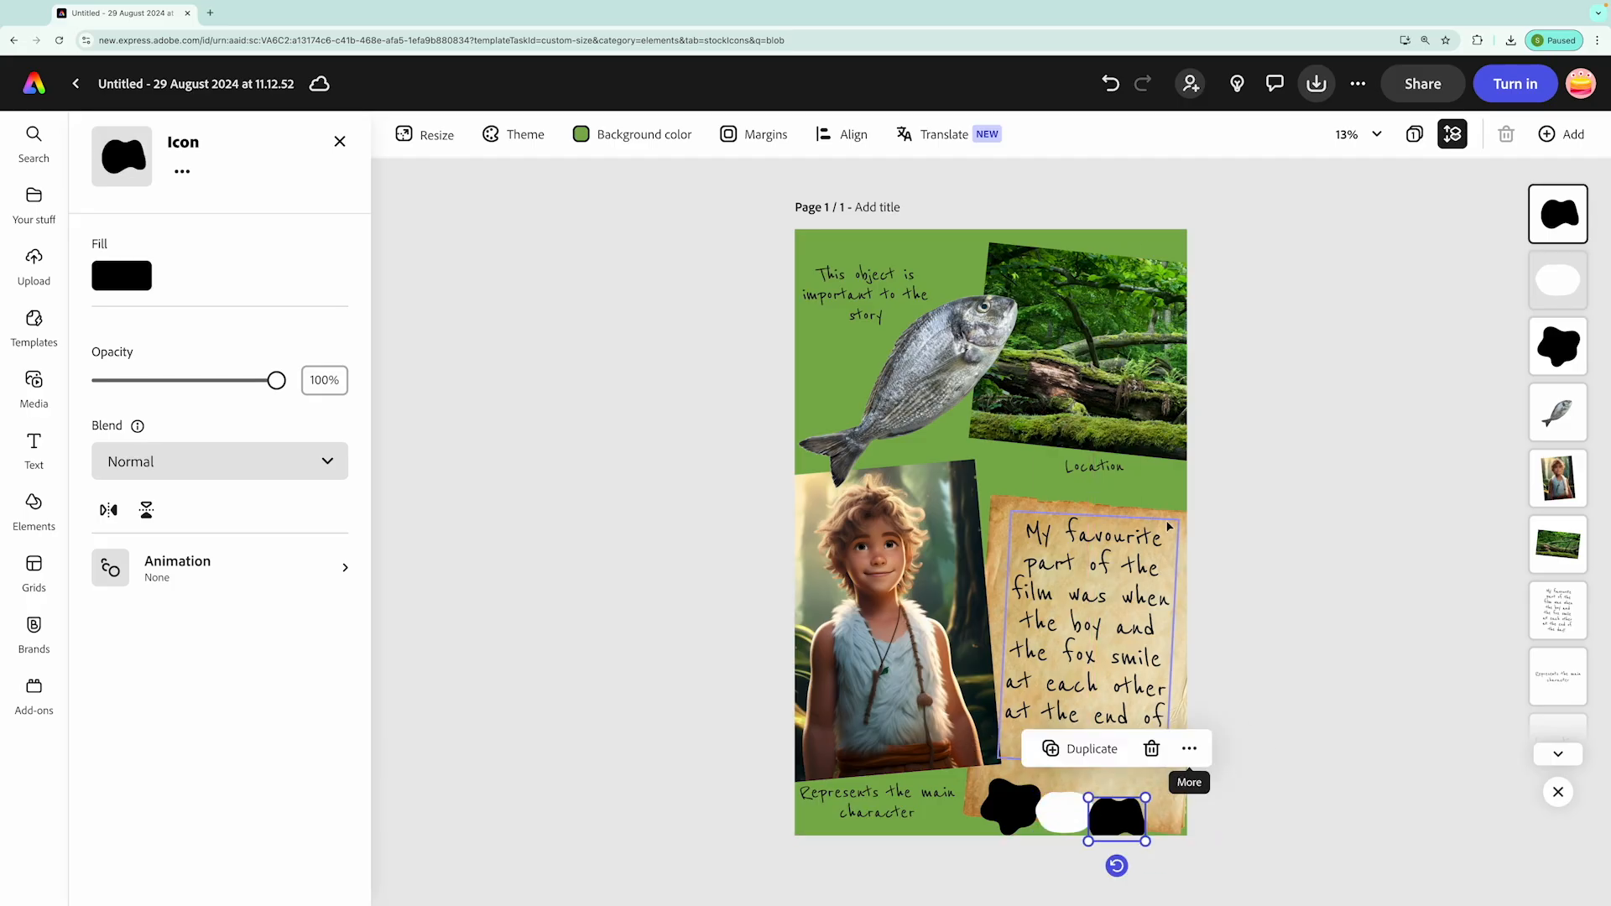
Fill the star-like blob with a dark brown sampled from the boy's strap in the character image
{"action": "left_click", "coordinate": [1014, 801]}
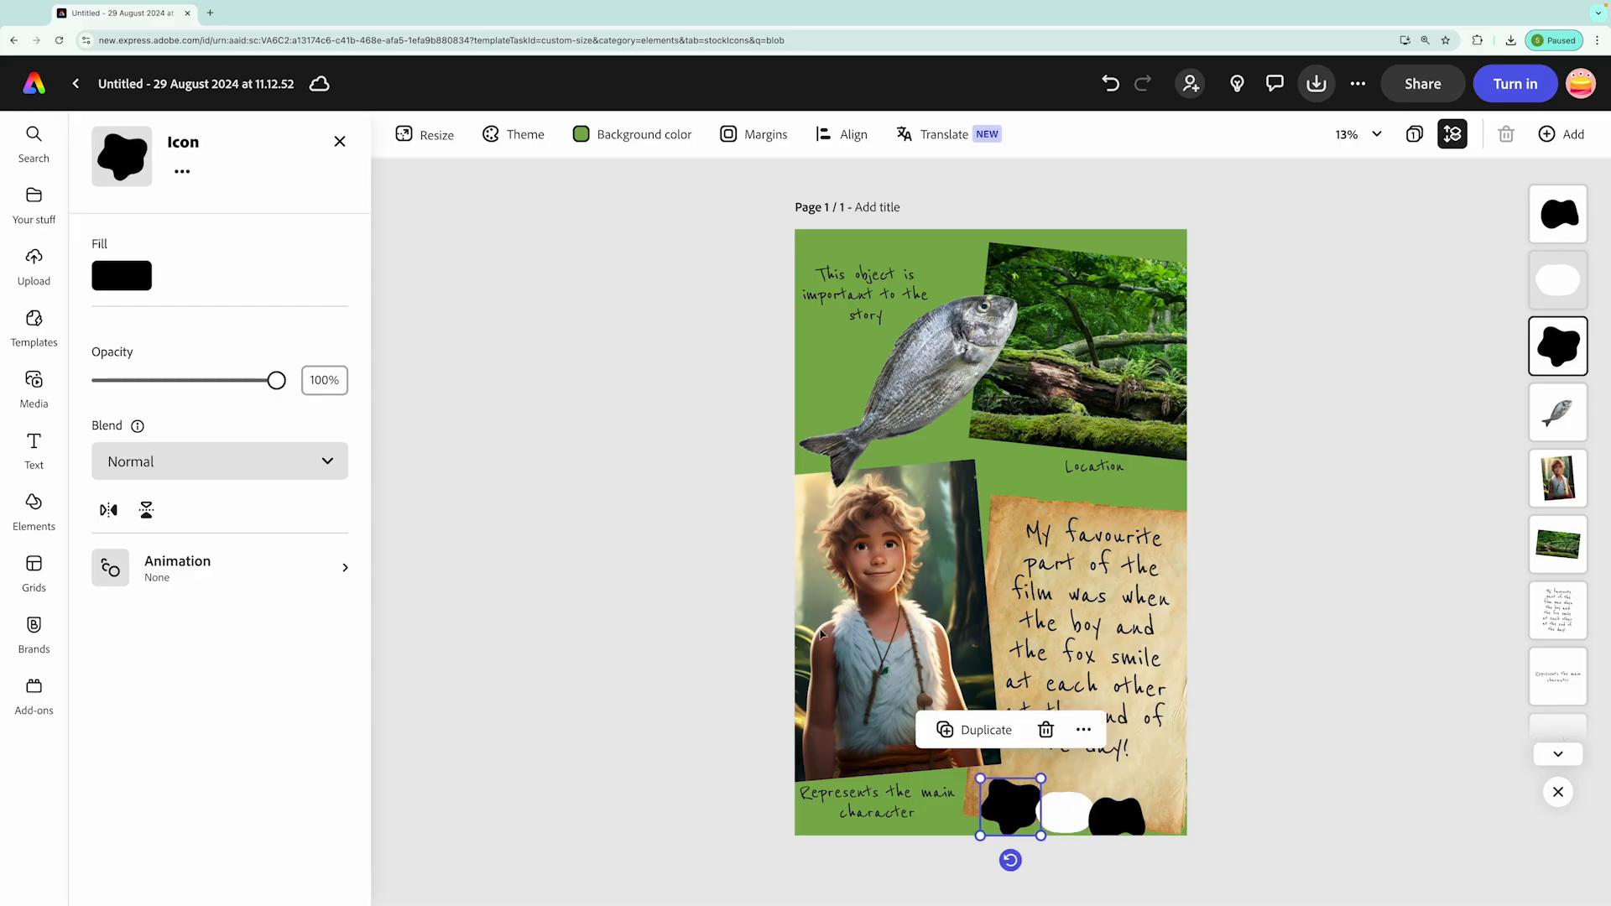
{"action": "left_click", "coordinate": [132, 278]}
{"action": "left_click", "coordinate": [328, 117]}
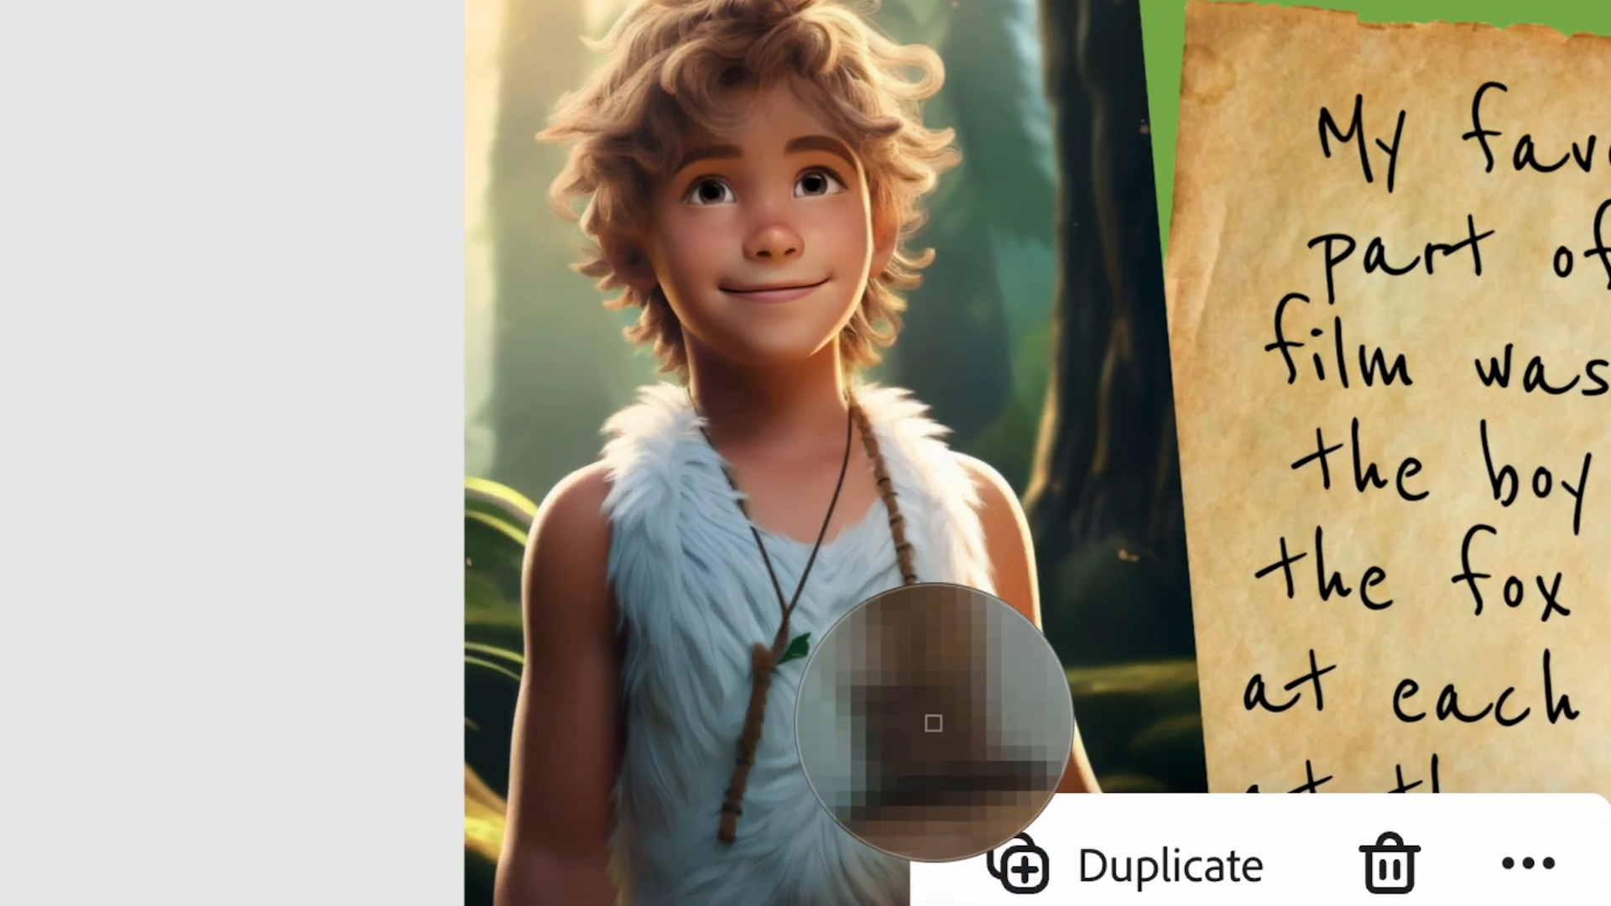
{"action": "left_click", "coordinate": [933, 723]}
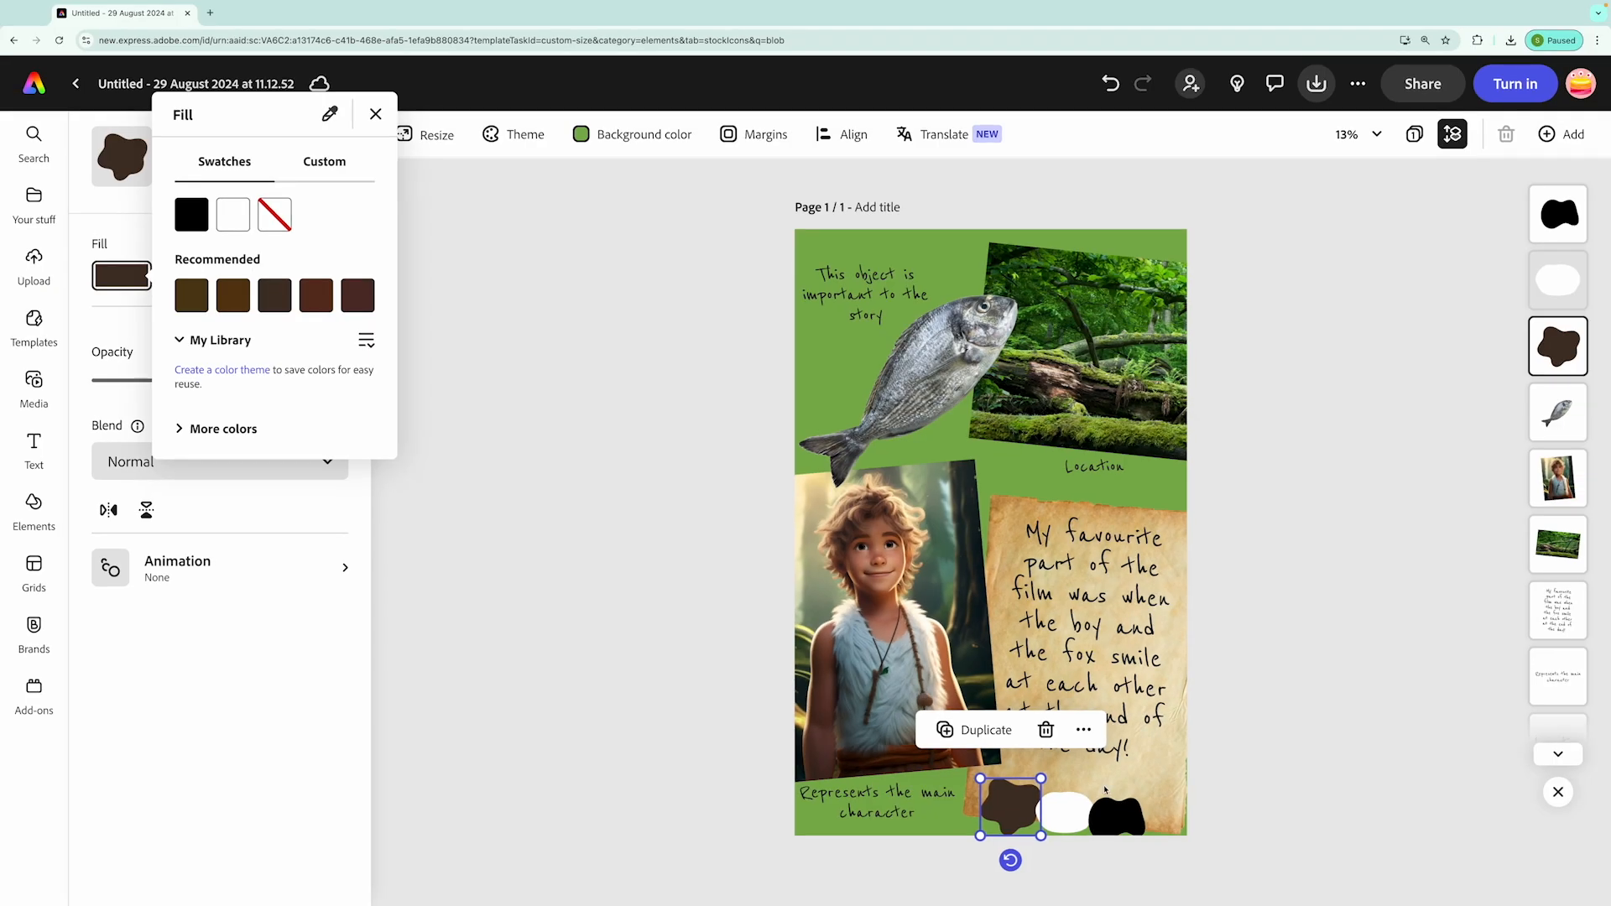
Fill the oval middle blob with a grey sampled from the fish
{"action": "left_click", "coordinate": [1075, 815]}
{"action": "left_click", "coordinate": [1071, 819]}
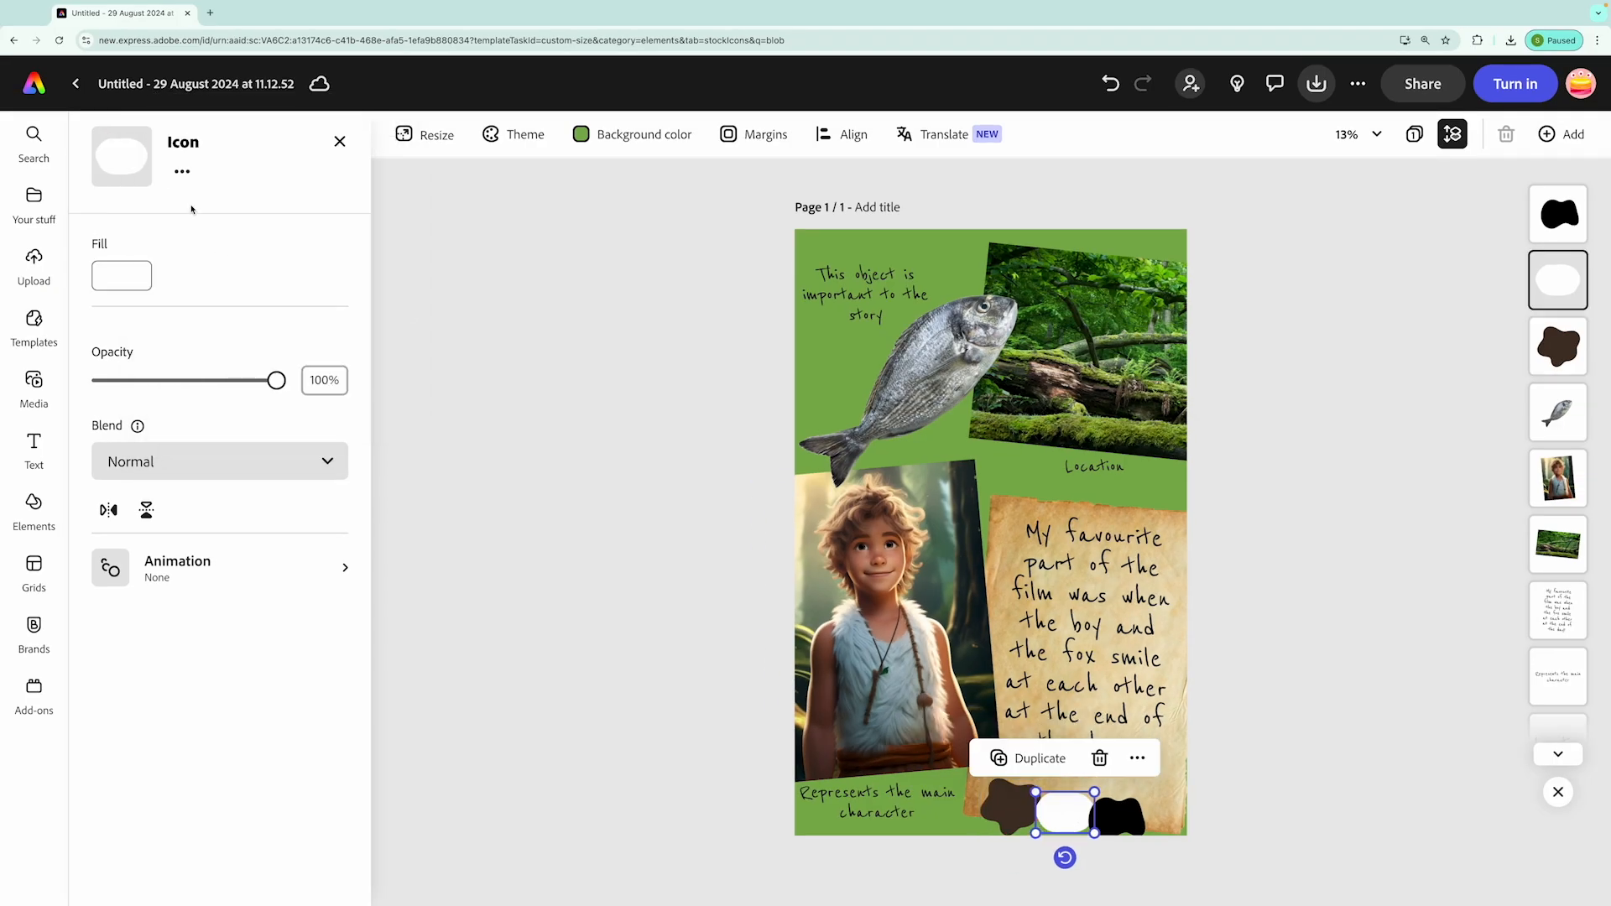
{"action": "left_click", "coordinate": [124, 278]}
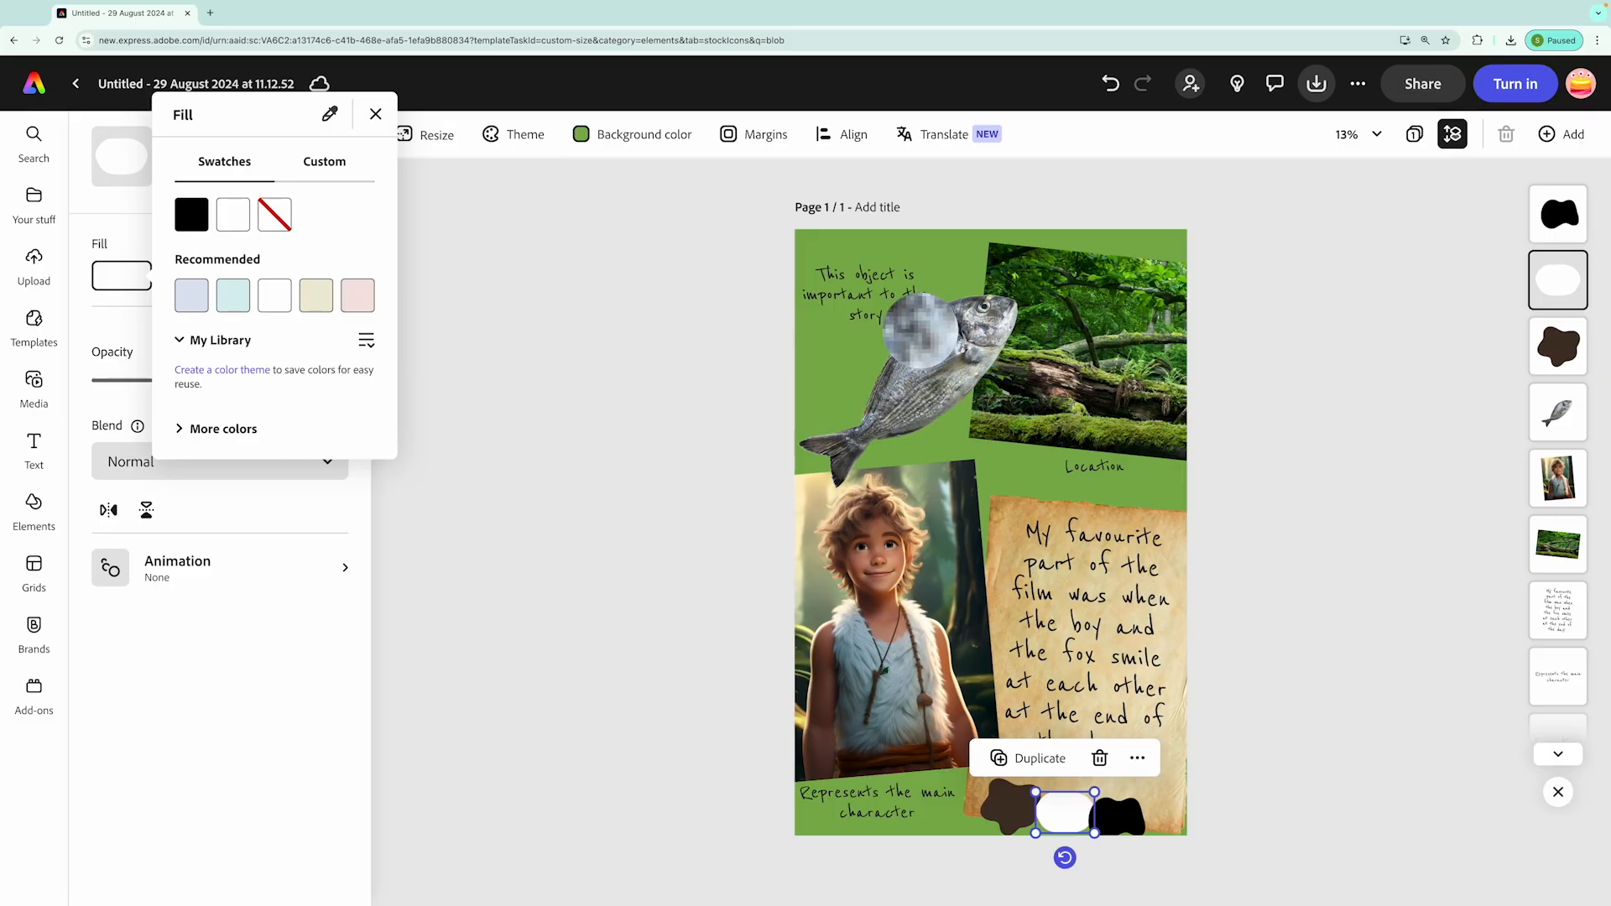
{"action": "left_click", "coordinate": [916, 329]}
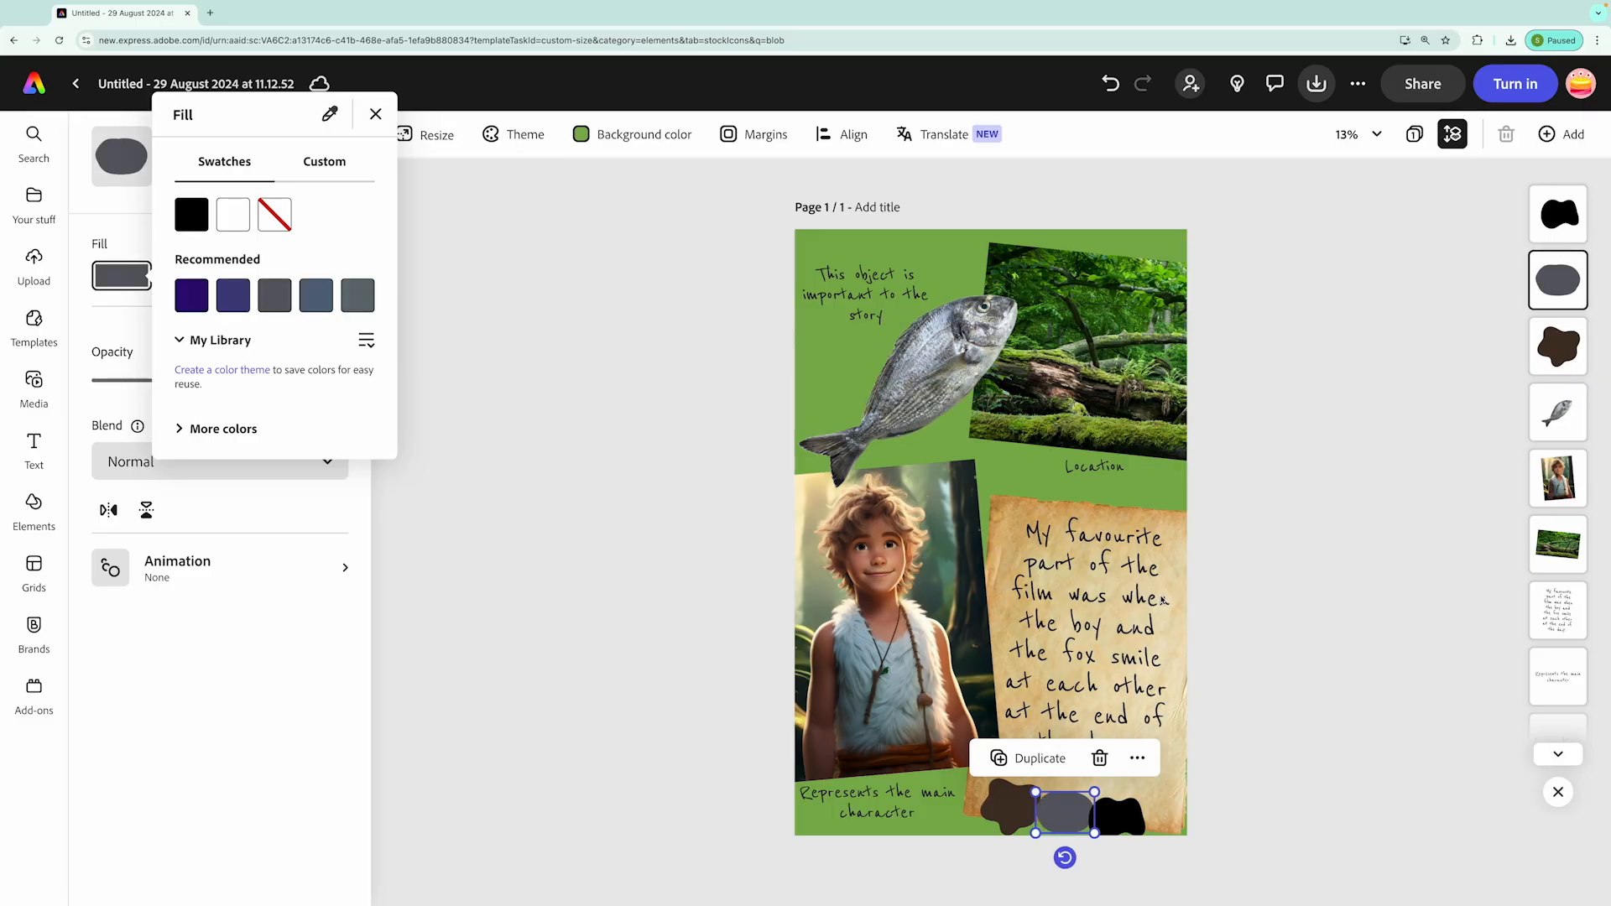
Fill the wavy blob with a dark moss green sampled from the mossy log in the forest photo
{"action": "left_click", "coordinate": [1127, 821]}
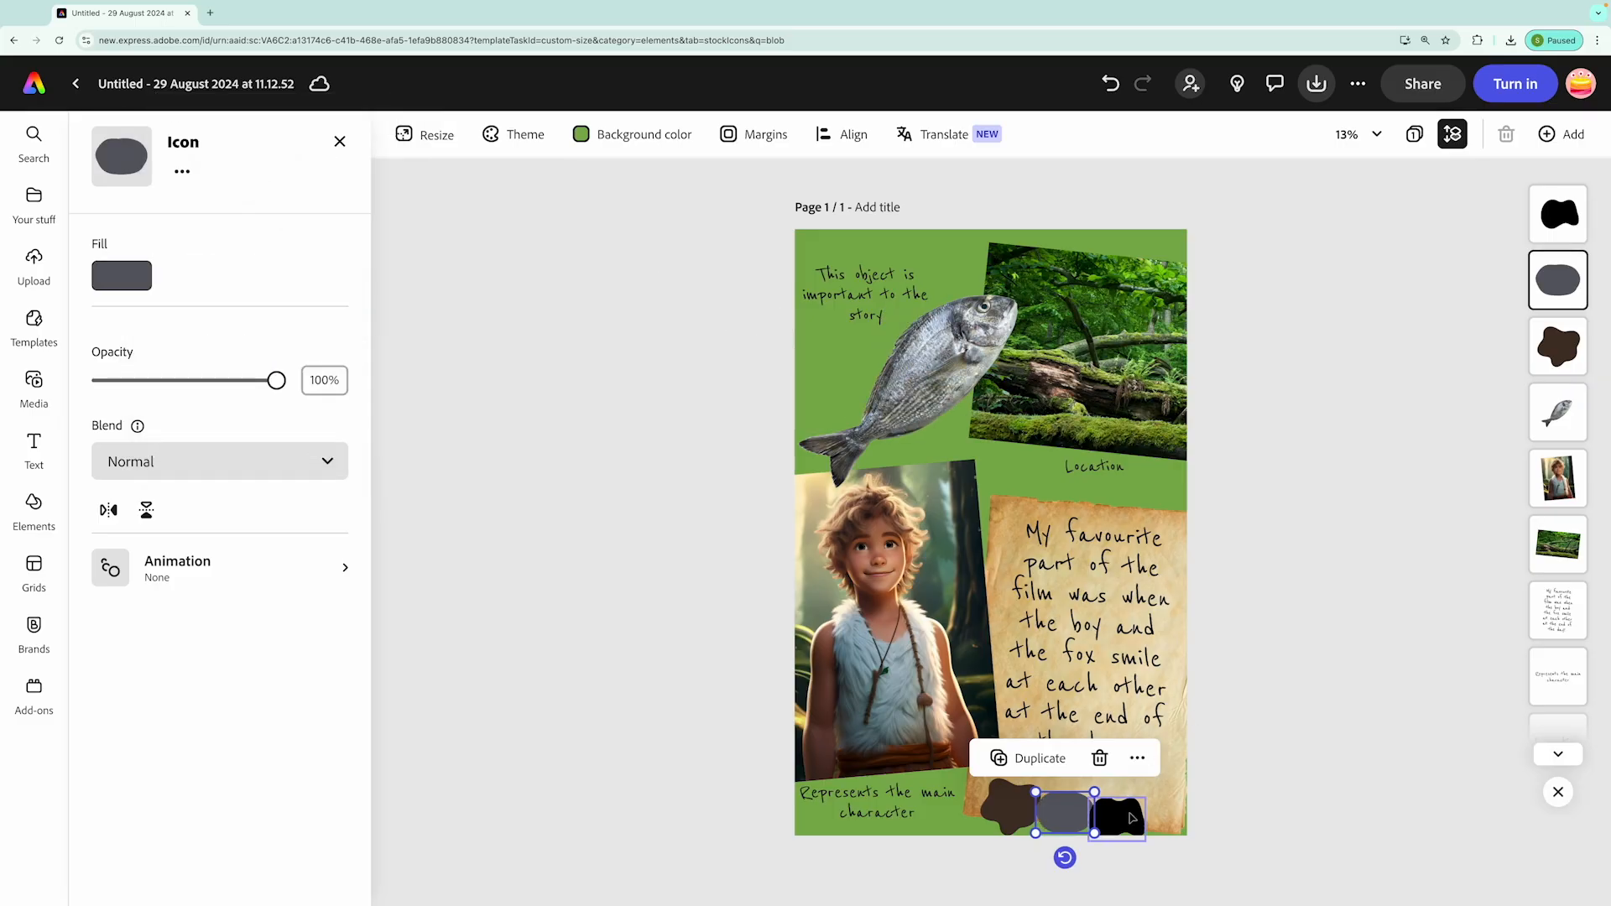
{"action": "left_click", "coordinate": [1128, 822]}
{"action": "left_click", "coordinate": [133, 281]}
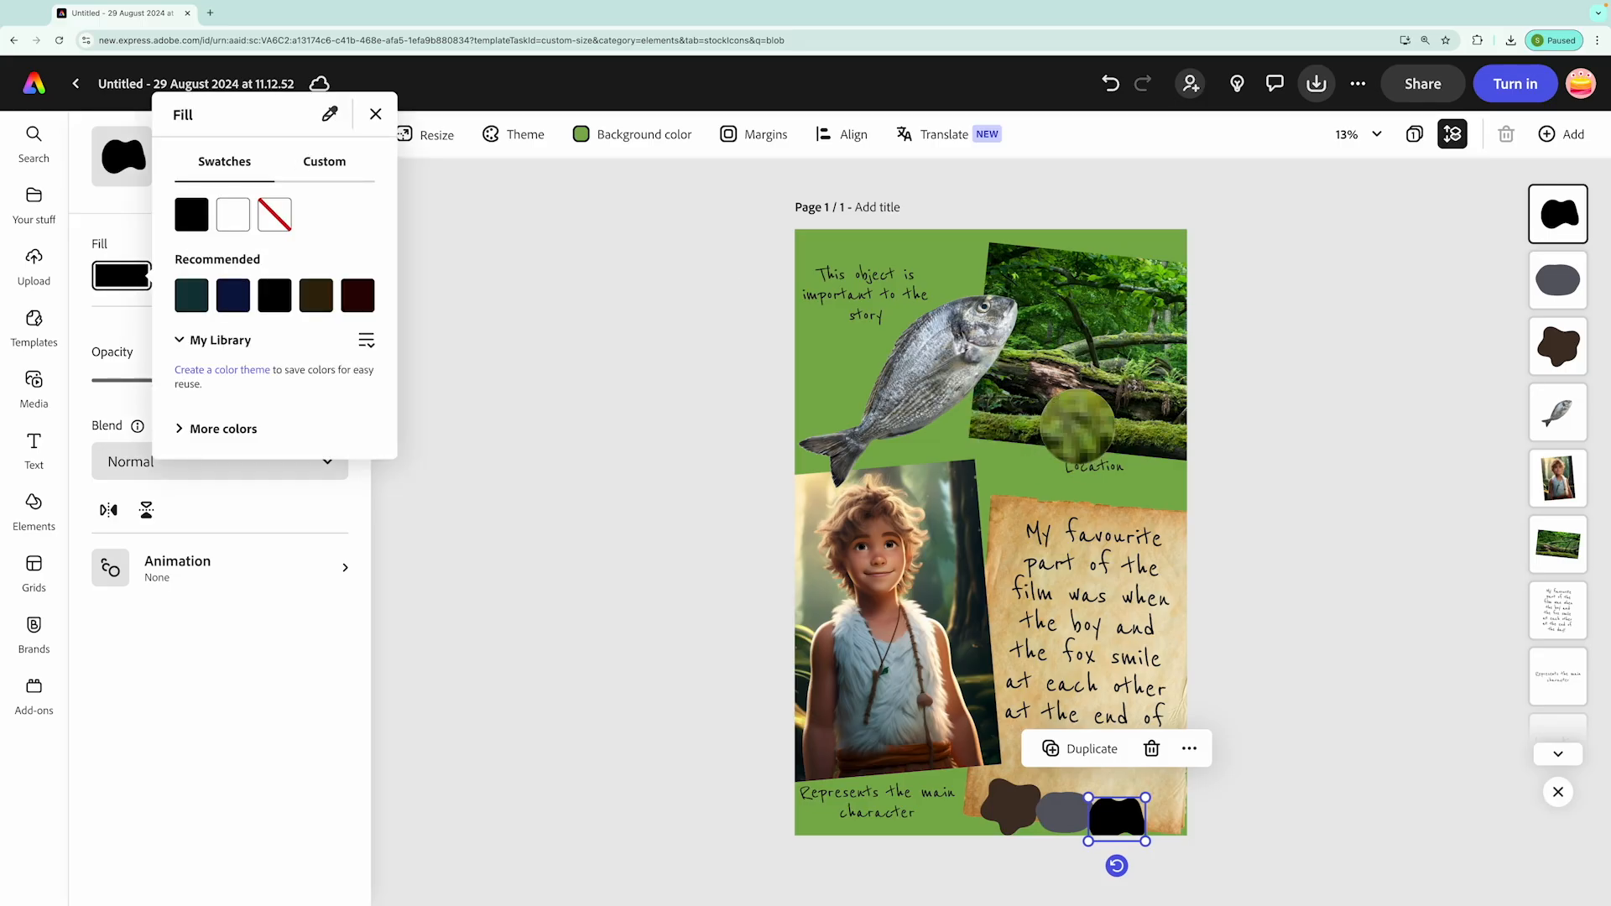
{"action": "left_click", "coordinate": [1007, 427]}
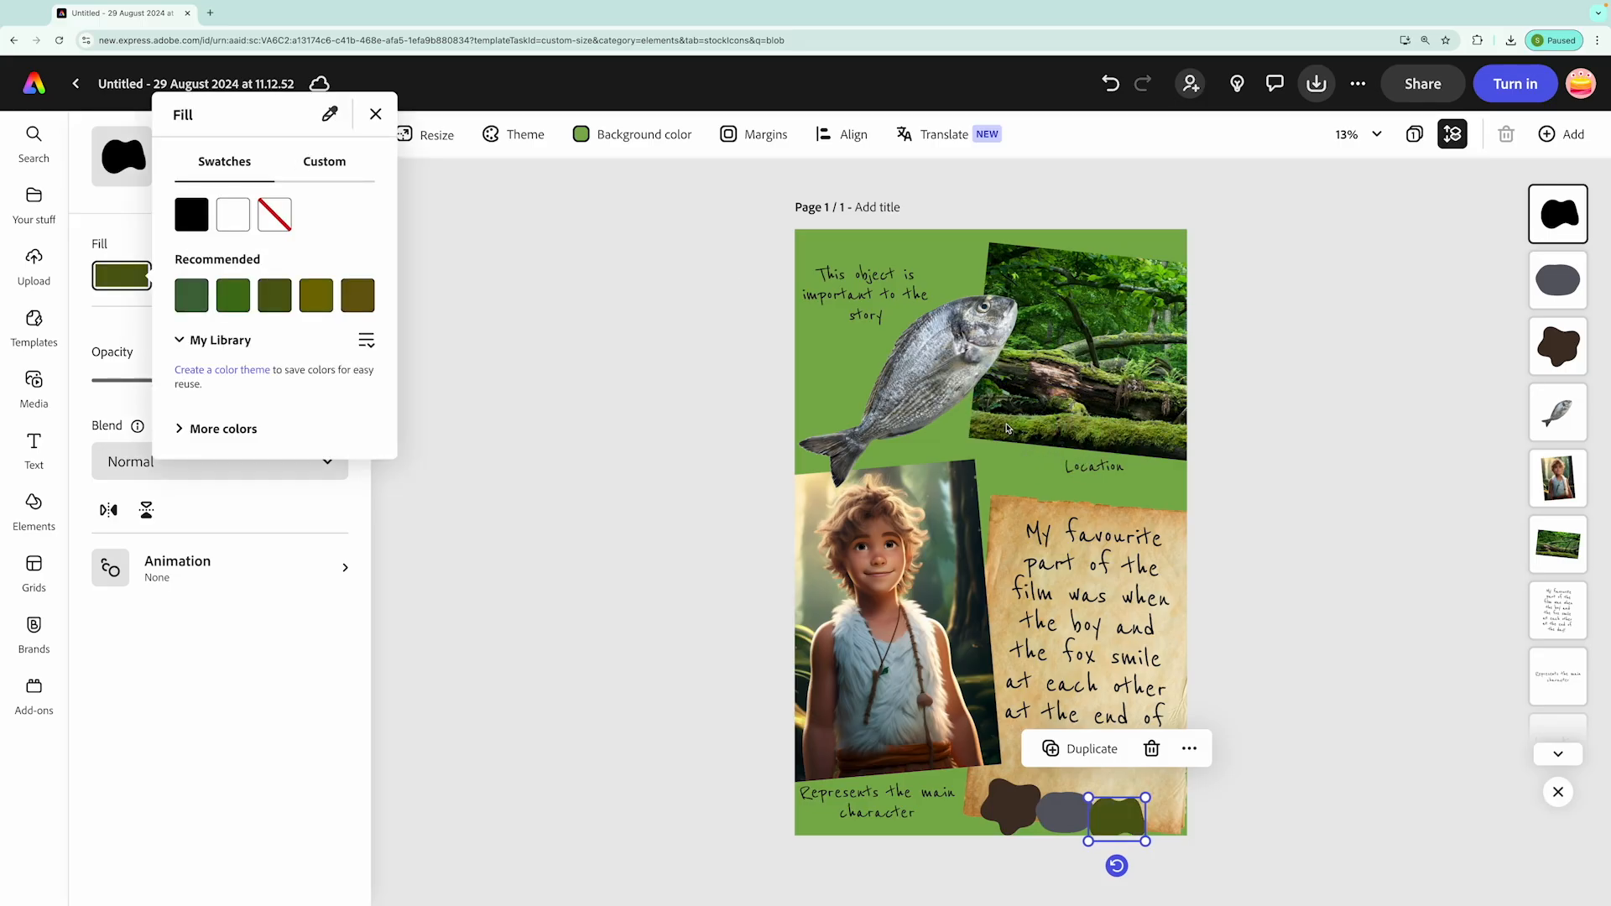
{"action": "left_click", "coordinate": [694, 546]}
{"action": "left_click", "coordinate": [780, 570]}
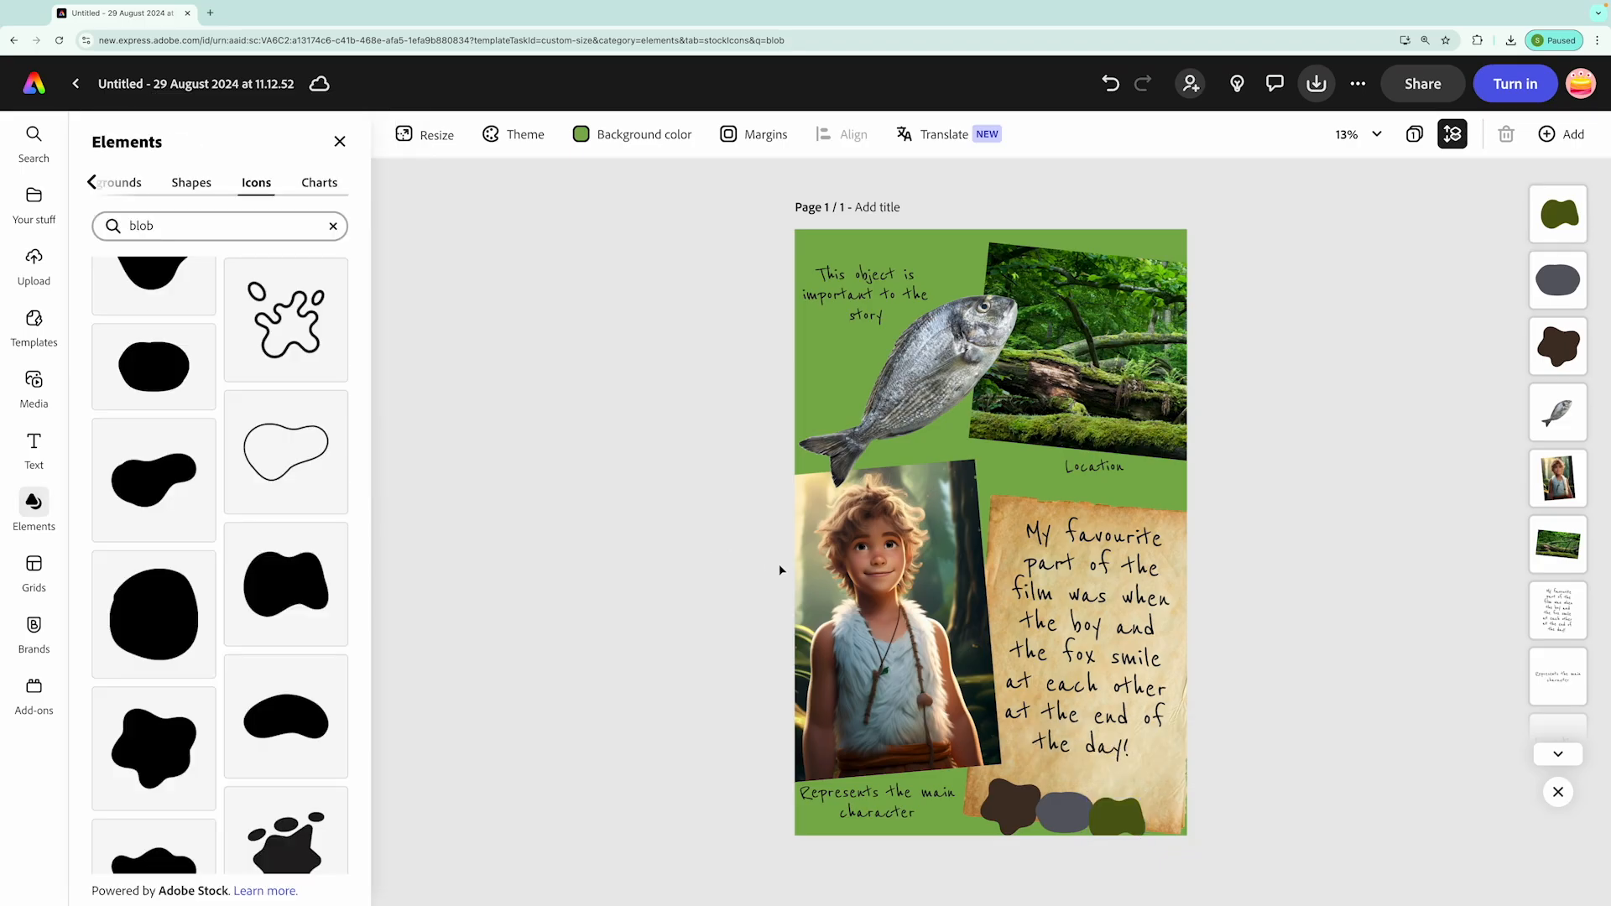
Enlarge the brown and green blobs and rearrange all three into an overlapping row across the parchment's lower edge
{"action": "left_click", "coordinate": [1129, 818]}
{"action": "left_click_drag", "start_coordinate": [1128, 818], "coordinate": [1156, 794]}
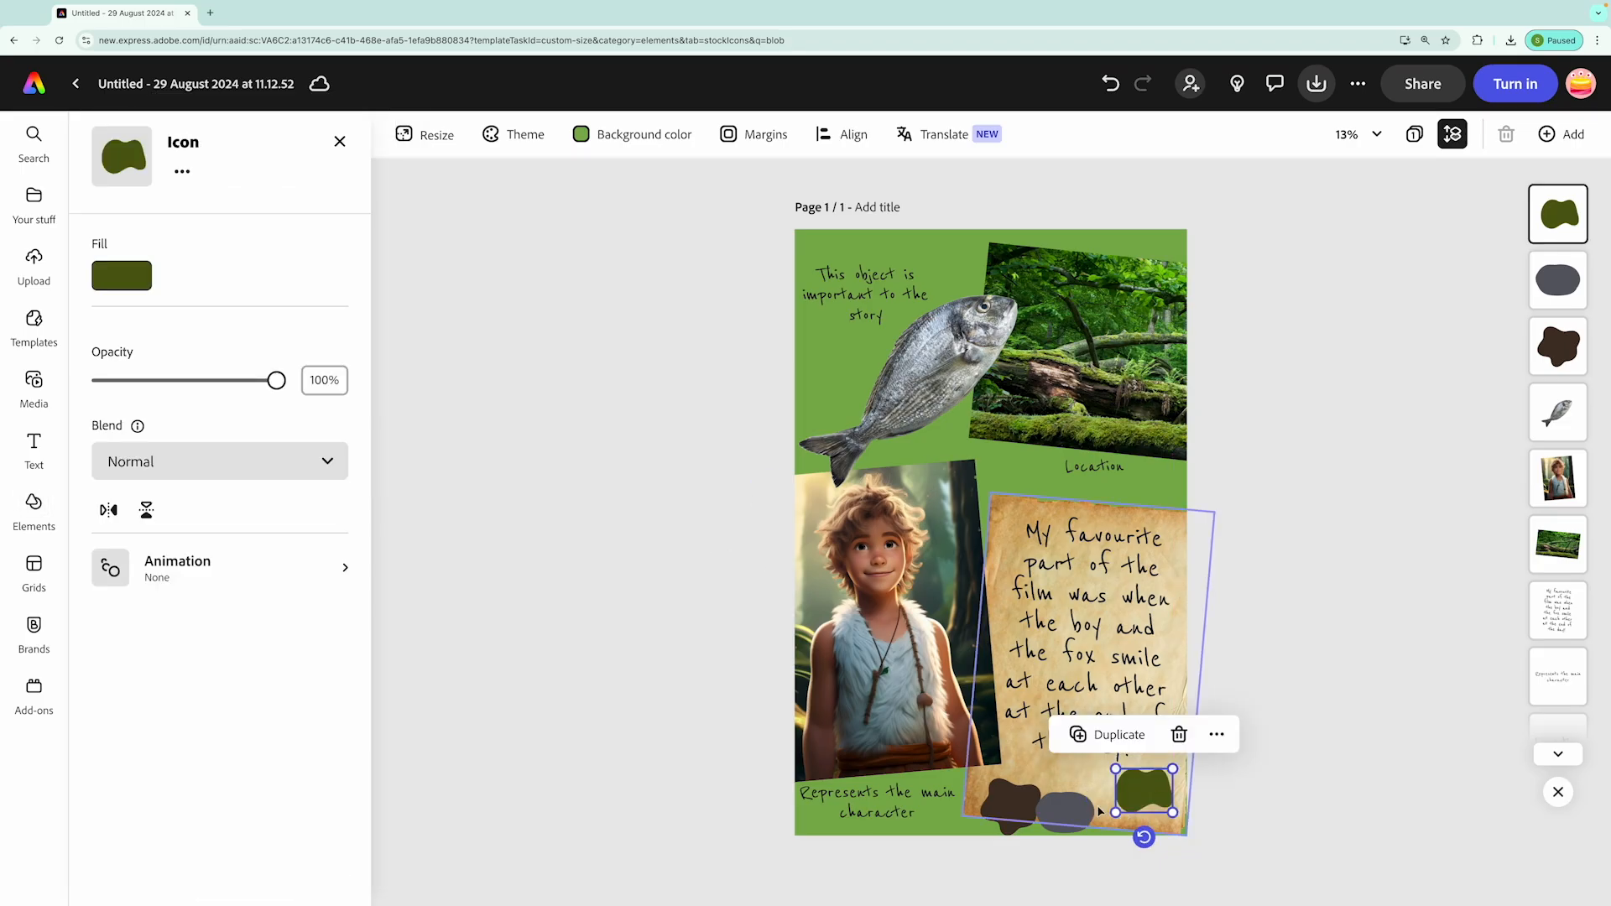
{"action": "left_click", "coordinate": [1070, 824]}
{"action": "left_click_drag", "start_coordinate": [1070, 824], "coordinate": [1142, 806]}
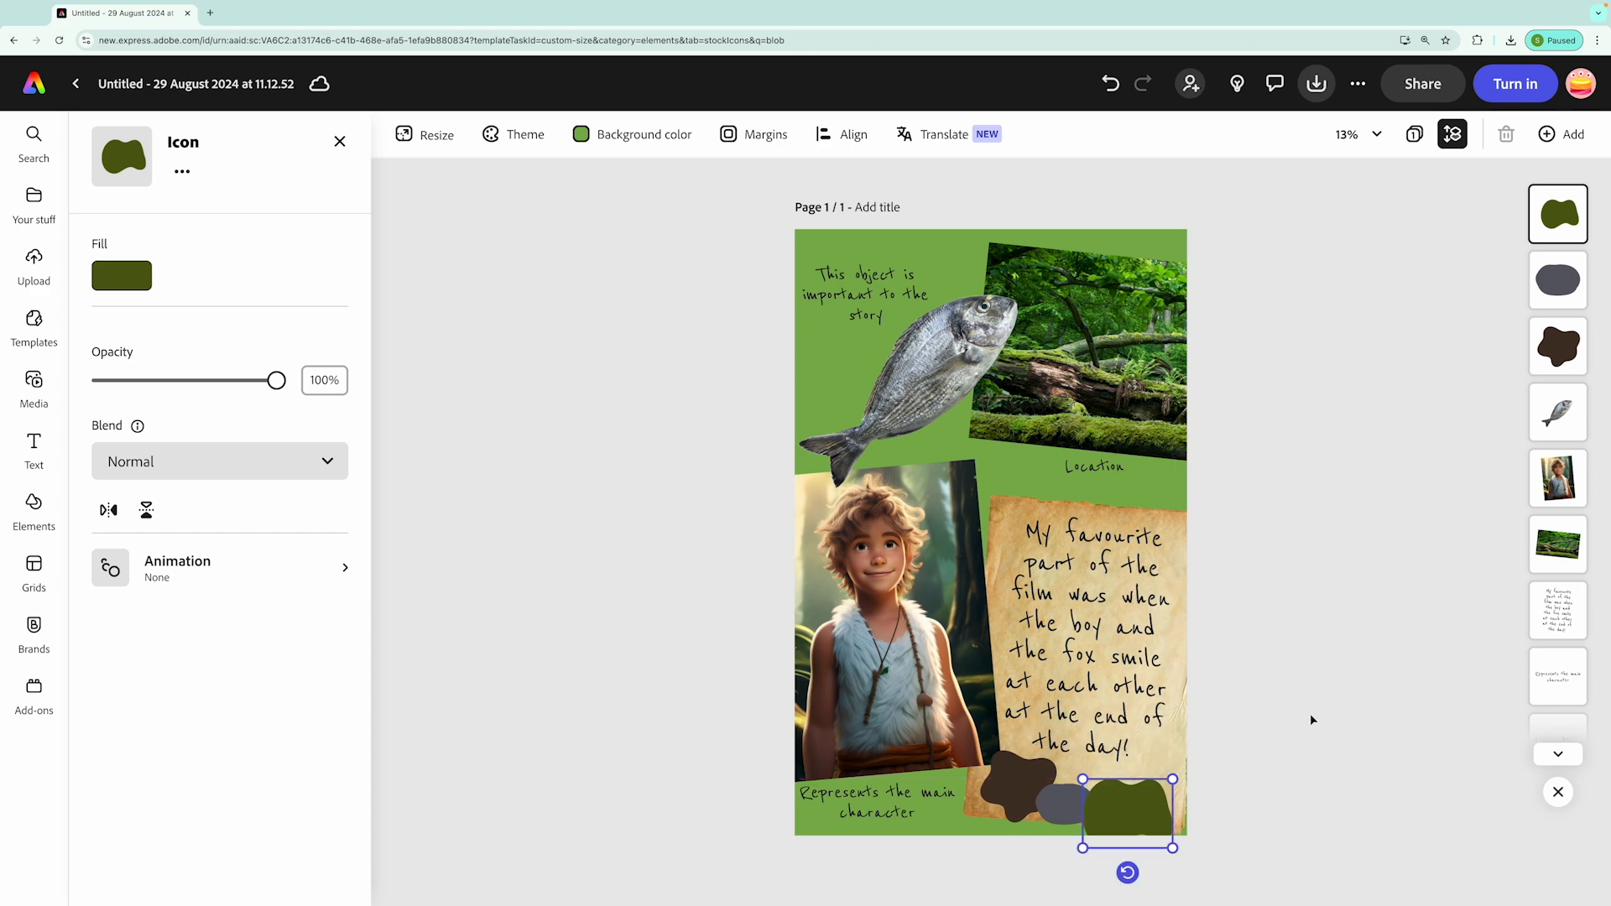
{"action": "left_click", "coordinate": [1309, 464]}
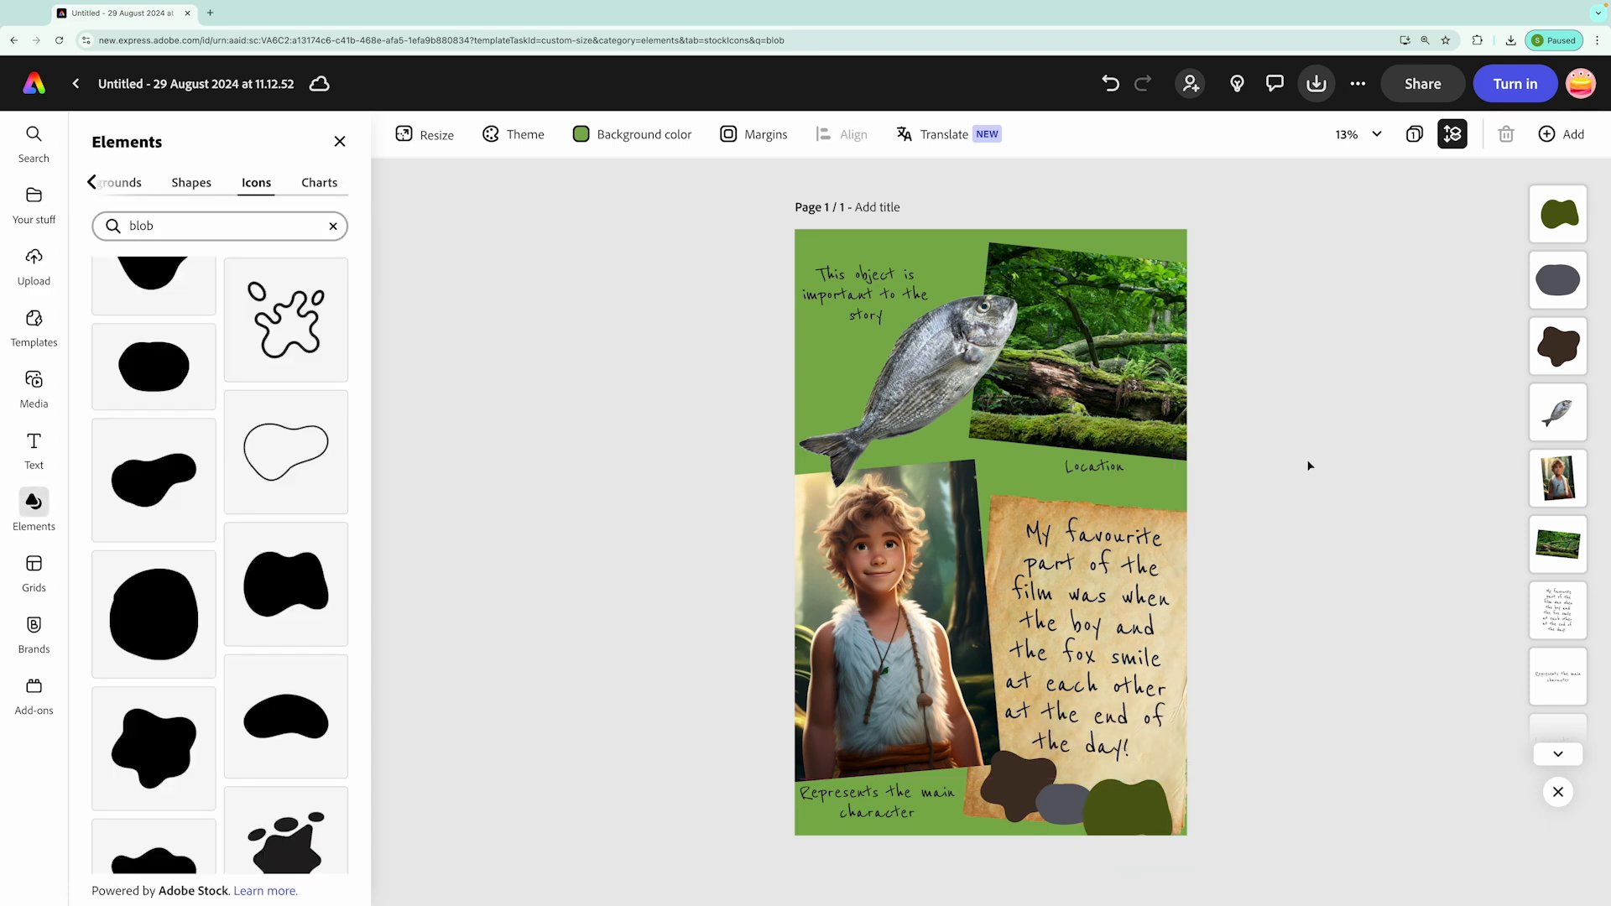
Rename the file as "Summary Infographic - The Catch"
{"action": "left_click", "coordinate": [196, 83]}
{"action": "key", "text": "super+a"}
{"action": "type", "text": "Summary Infographic - The Catch"}
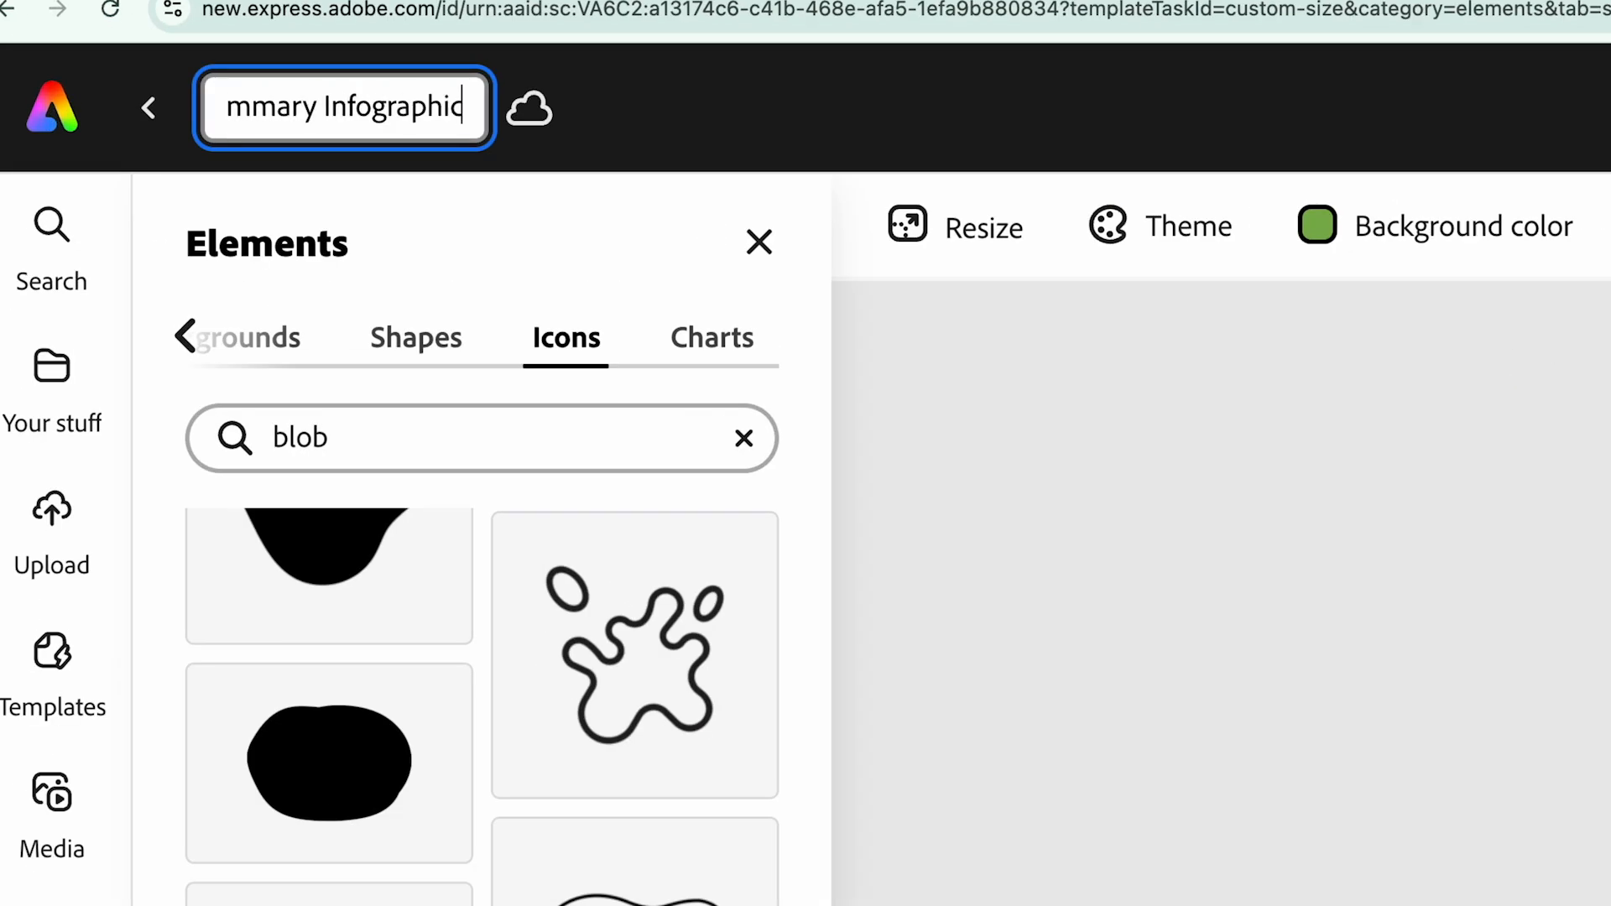
{"action": "key", "text": "Return"}
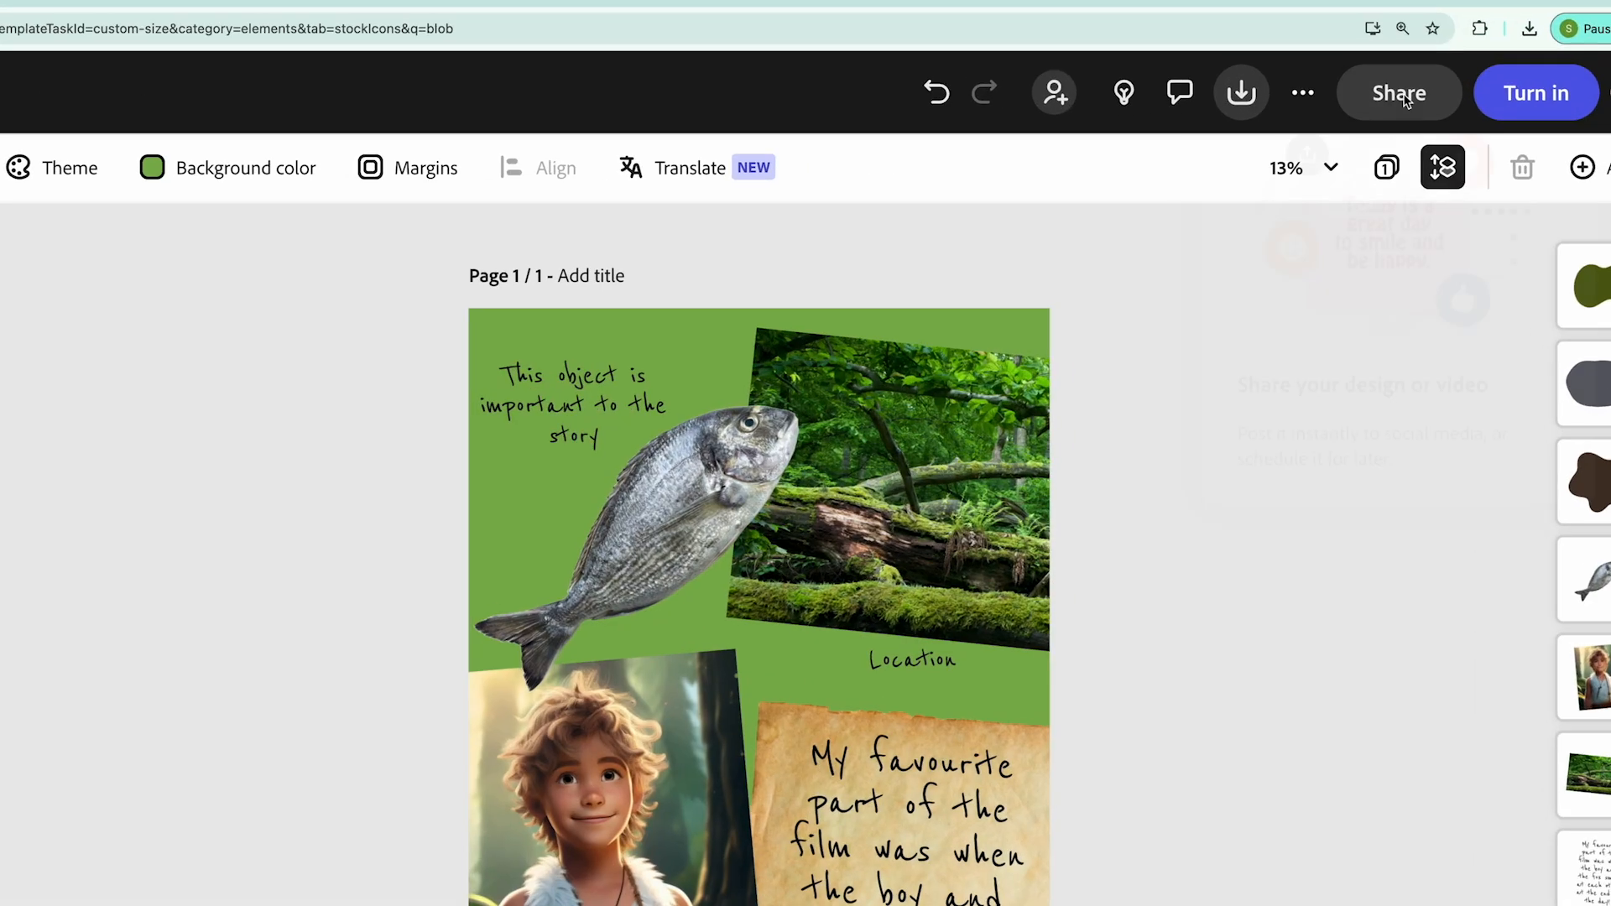
Look at the file's sharing options and close them without inviting anyone
{"action": "left_click", "coordinate": [1423, 83]}
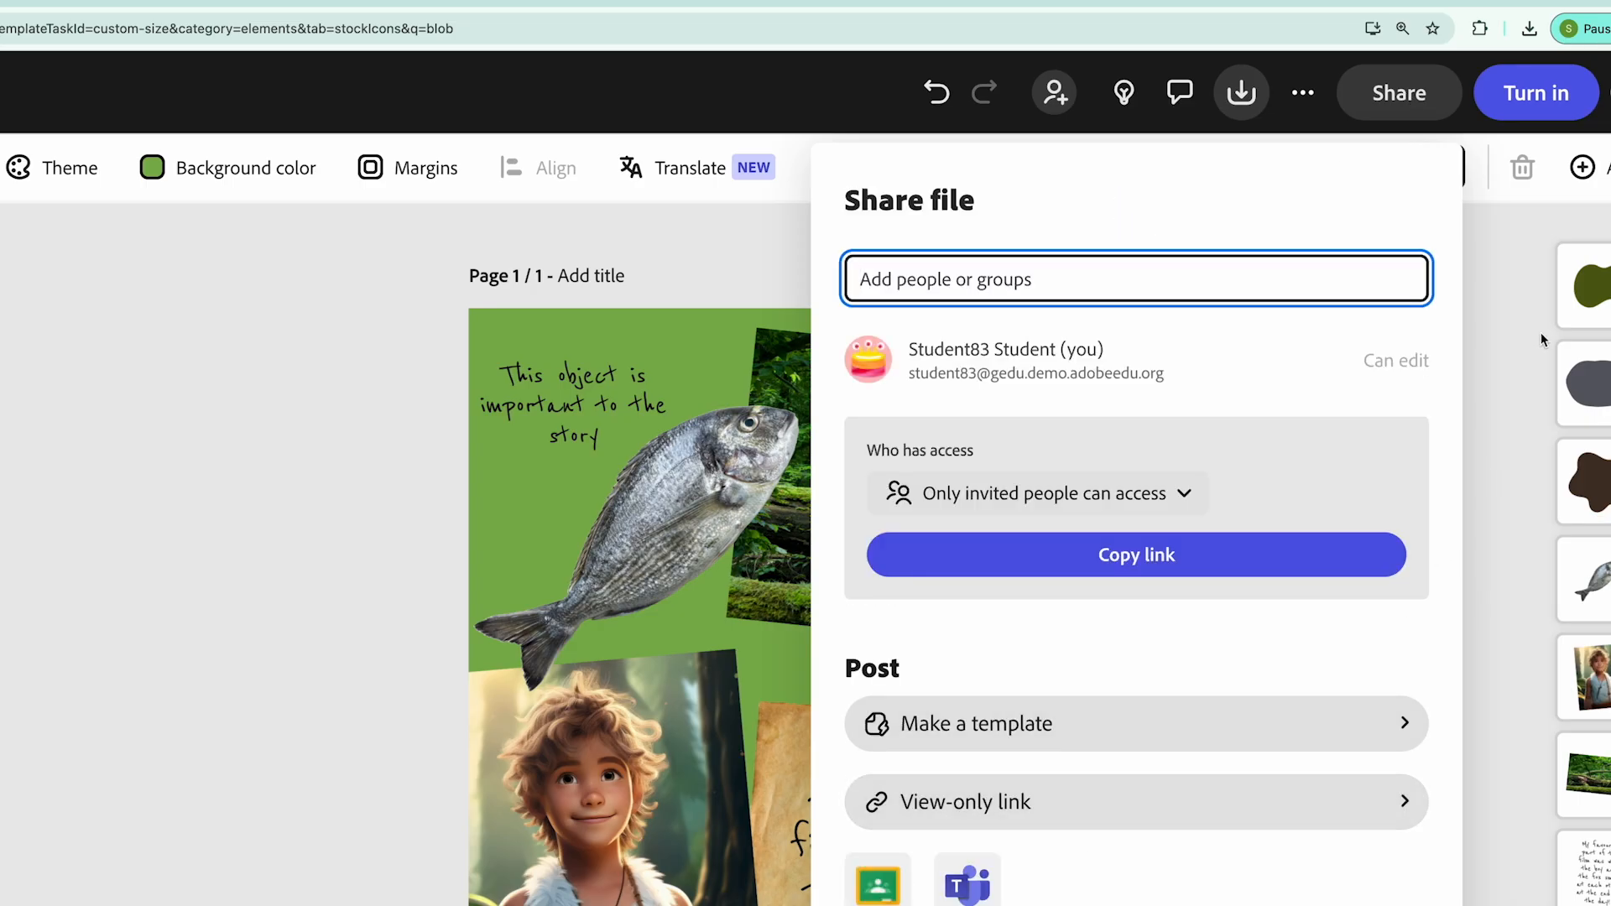
{"action": "left_click", "coordinate": [1491, 325]}
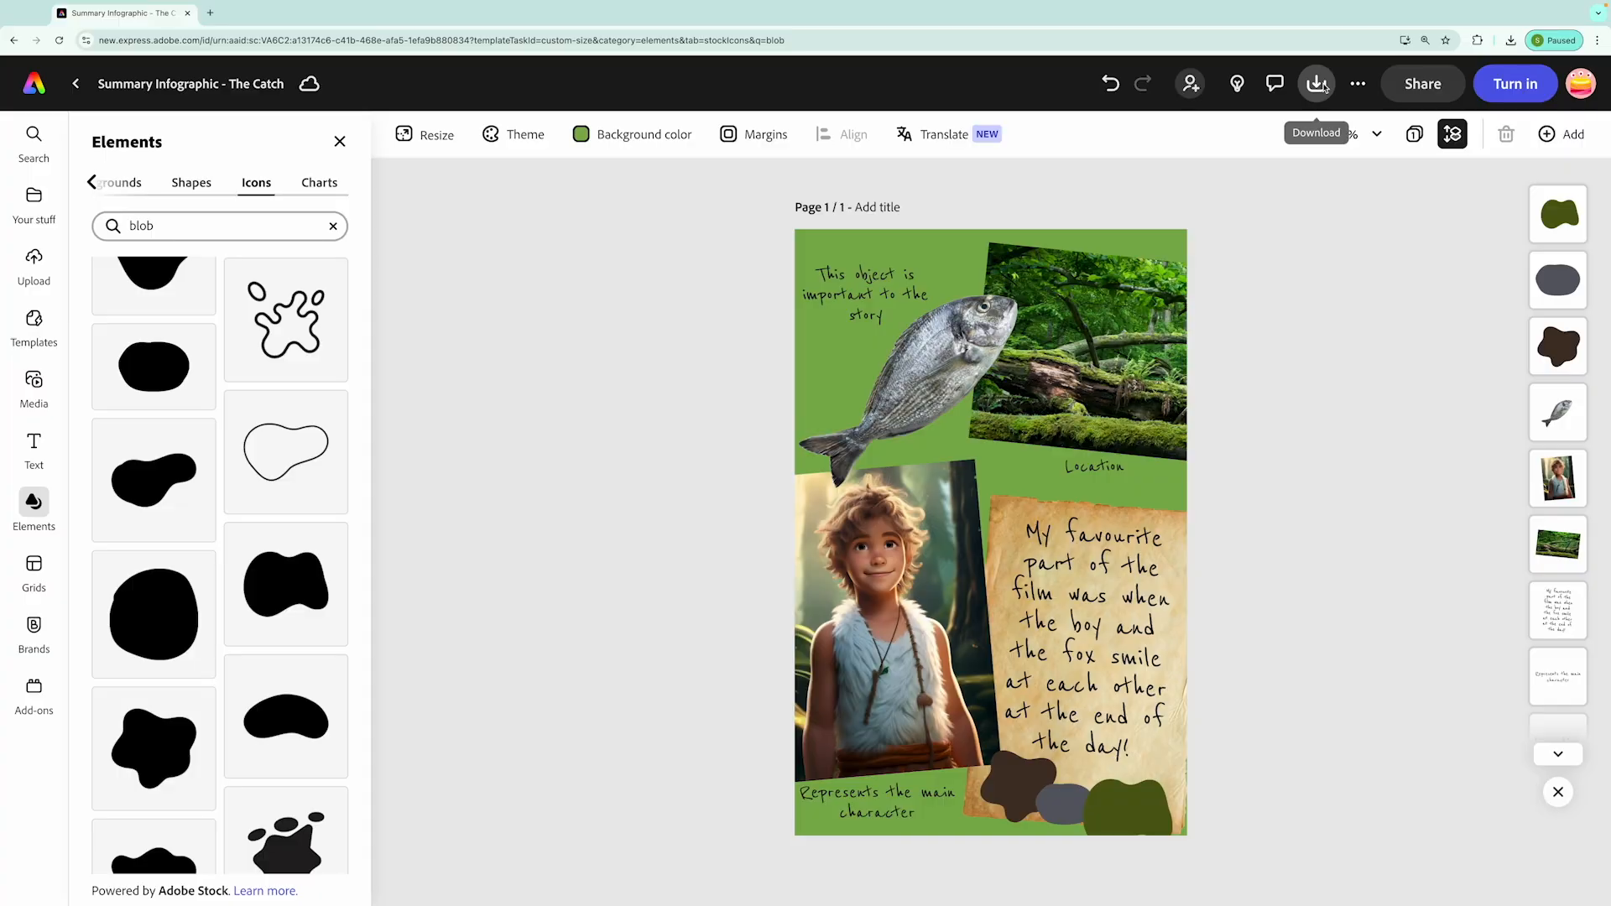
Set up the poster's download with the file format PDF (Best for documents)
{"action": "left_click", "coordinate": [1320, 85]}
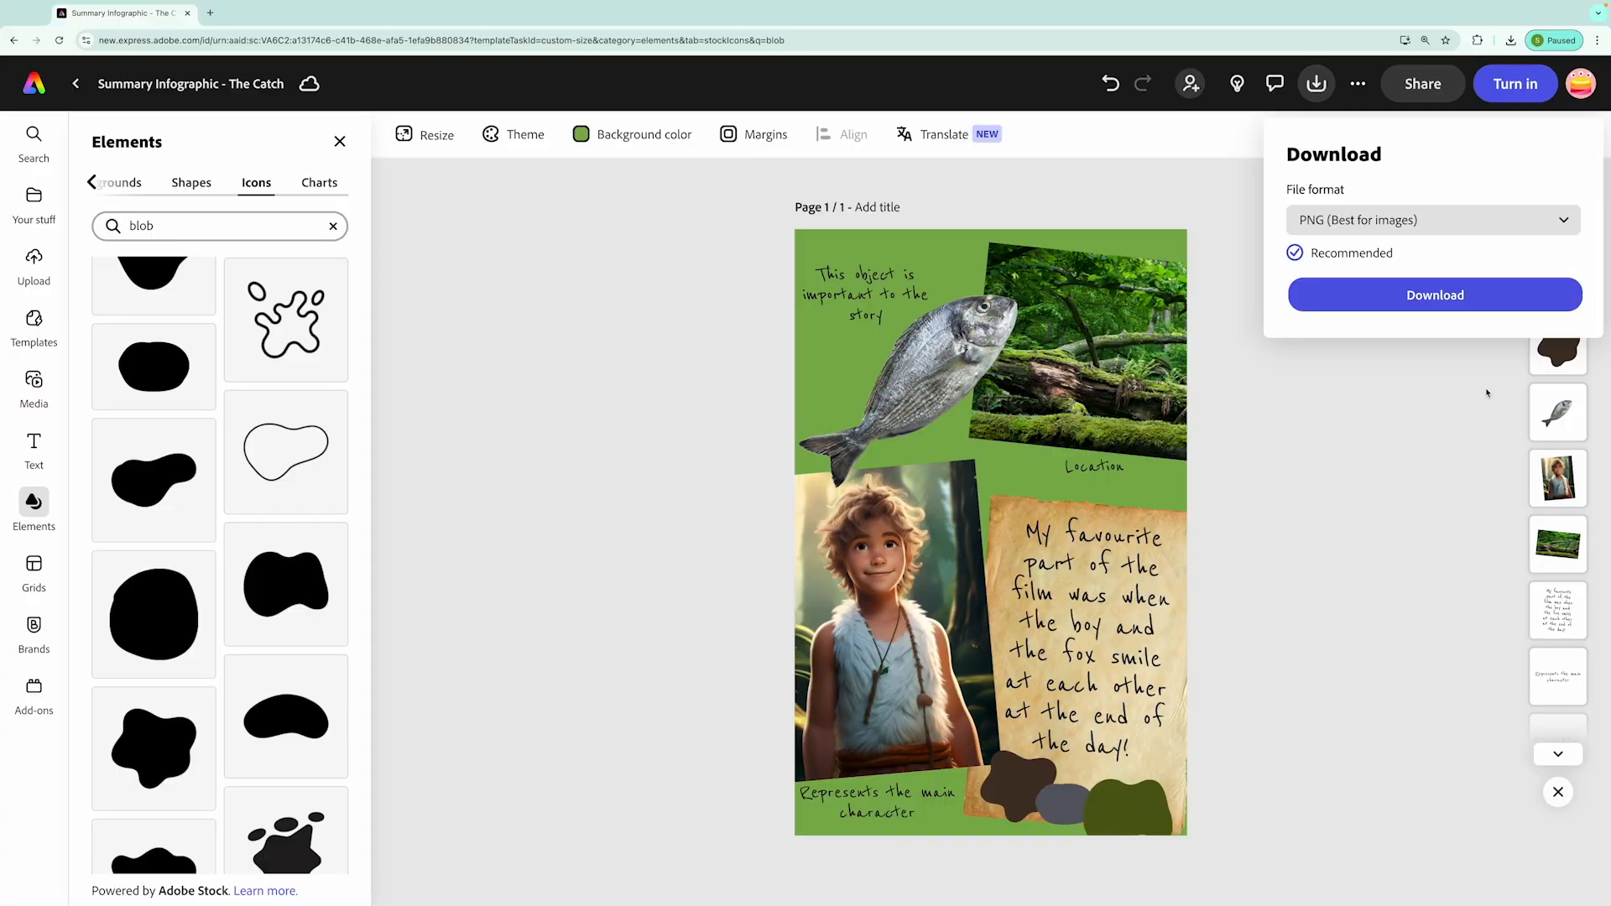
{"action": "left_click", "coordinate": [1532, 225]}
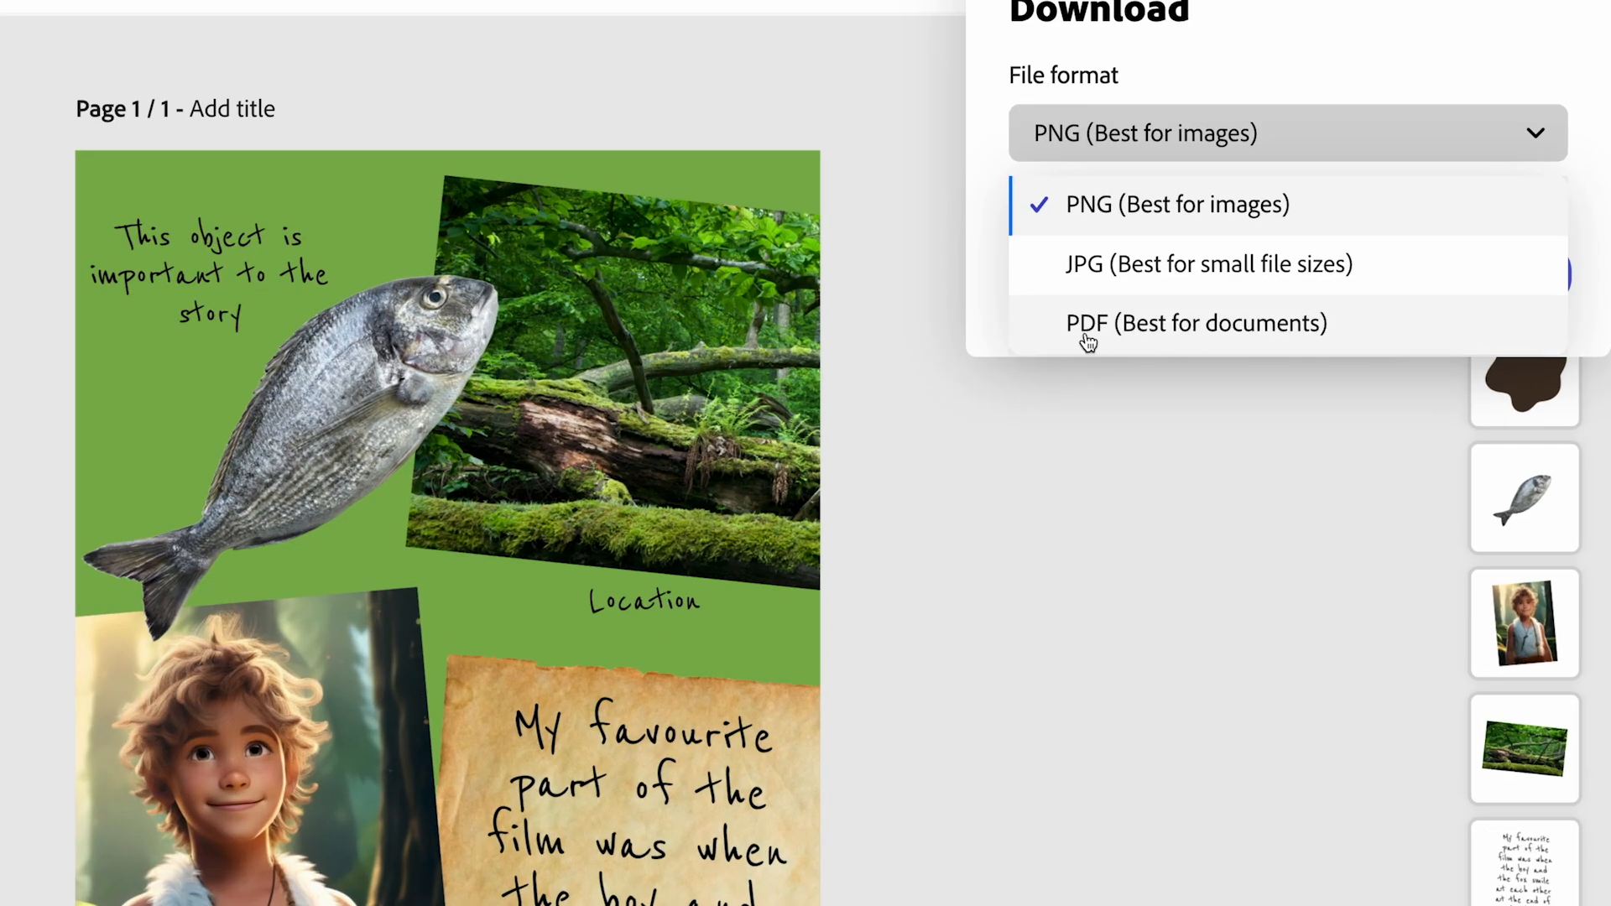
{"action": "left_click", "coordinate": [1087, 343]}
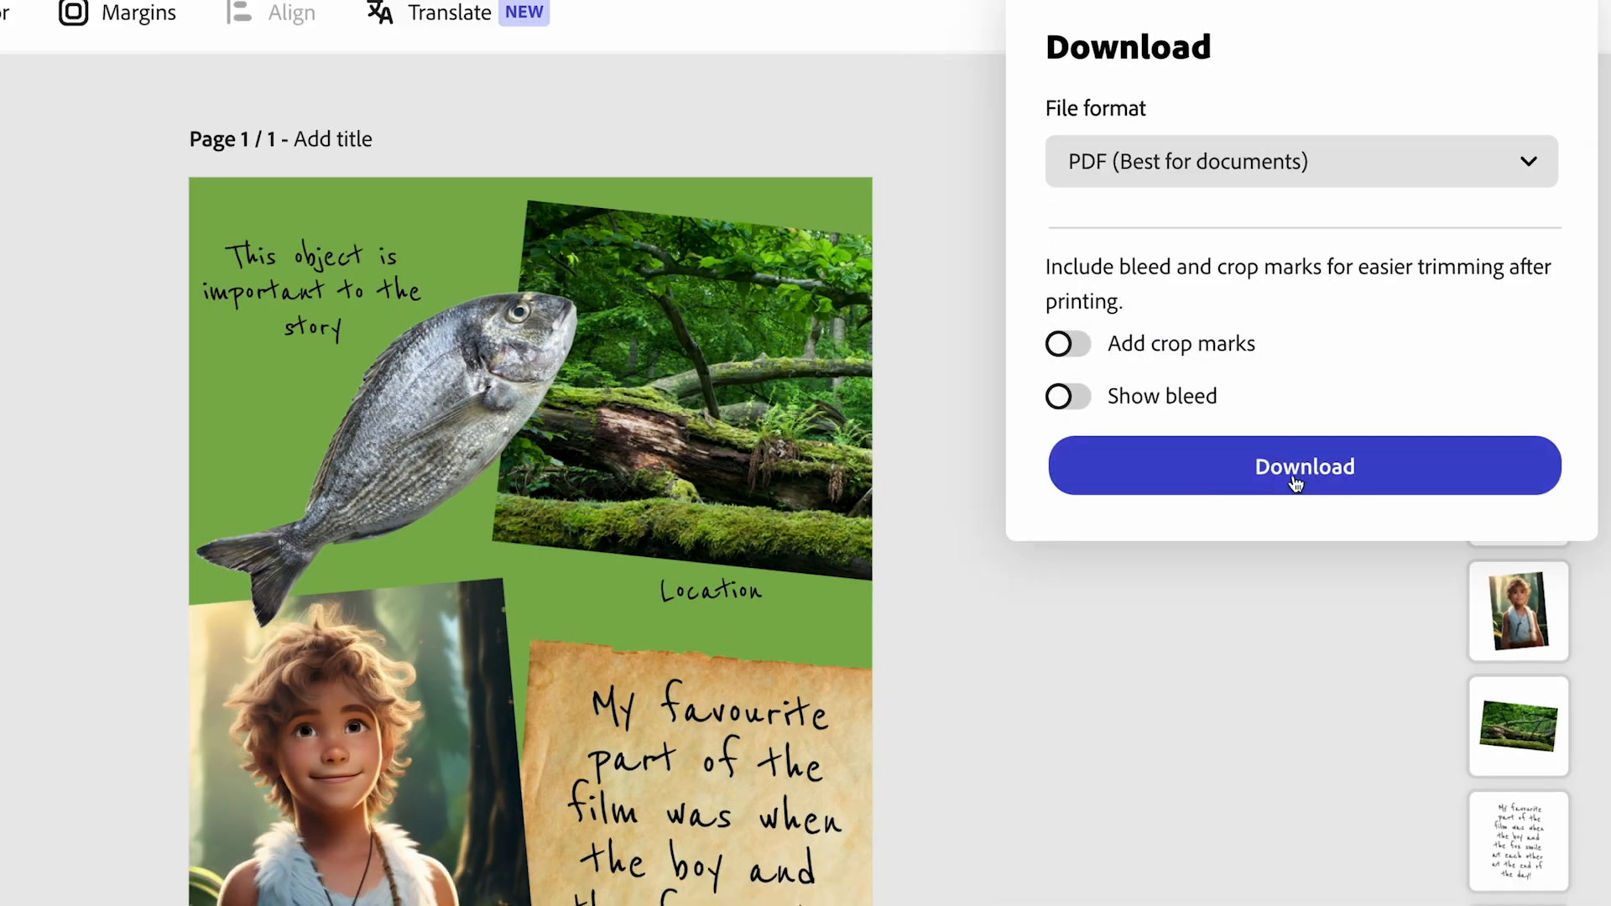